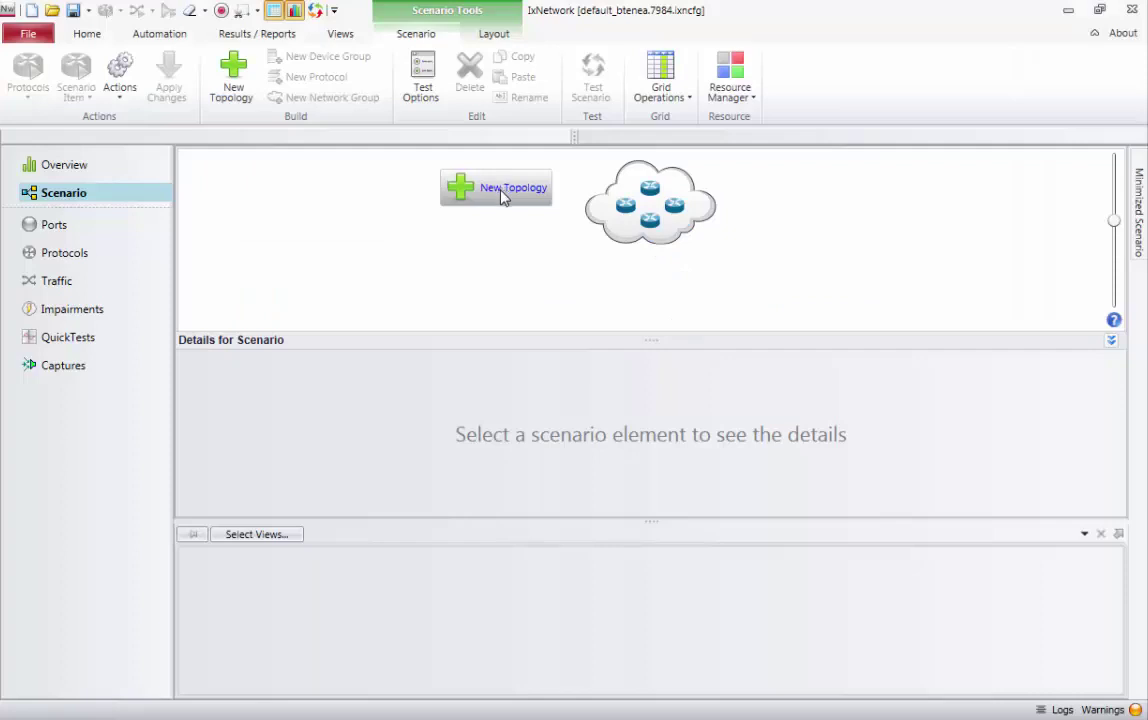
- Start a new topology and add the recently used chassis 10.205.15.223 as its port source
click(499, 192)
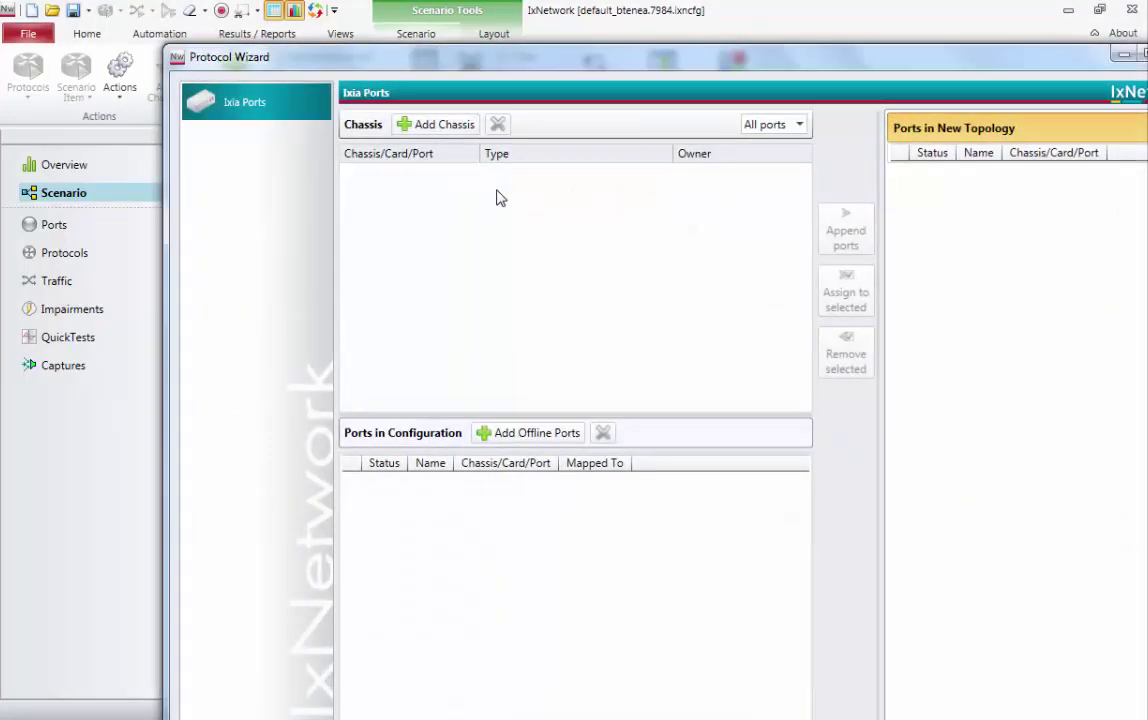
double_click(550, 60)
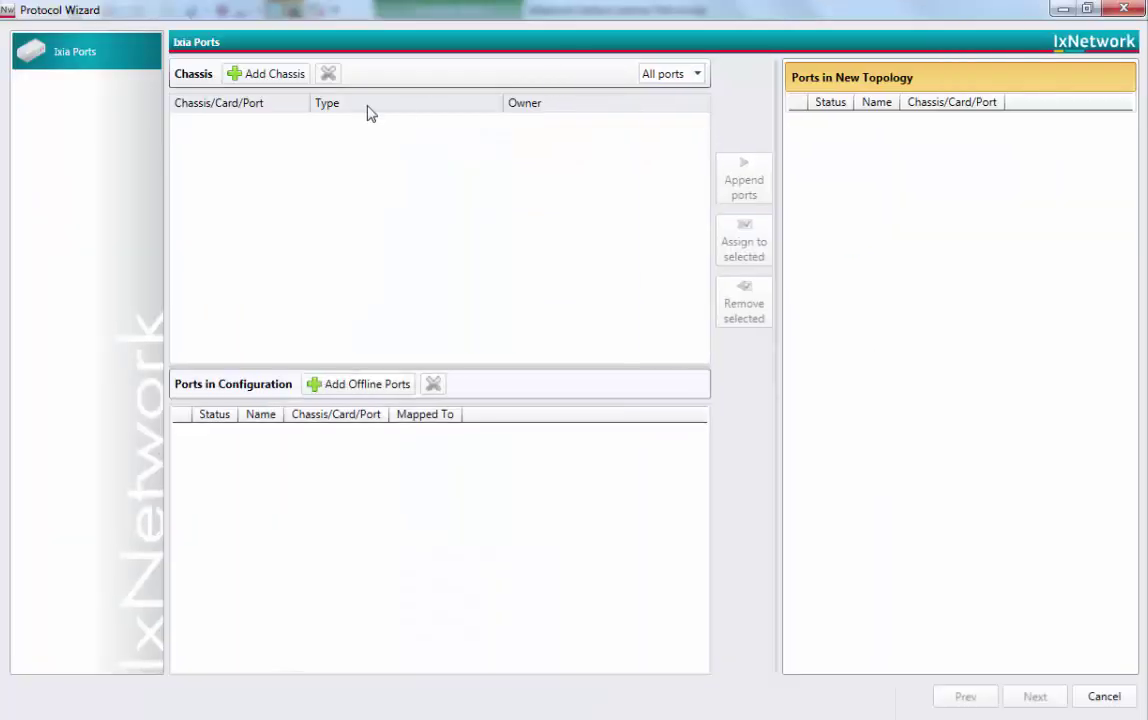
click(270, 74)
click(460, 327)
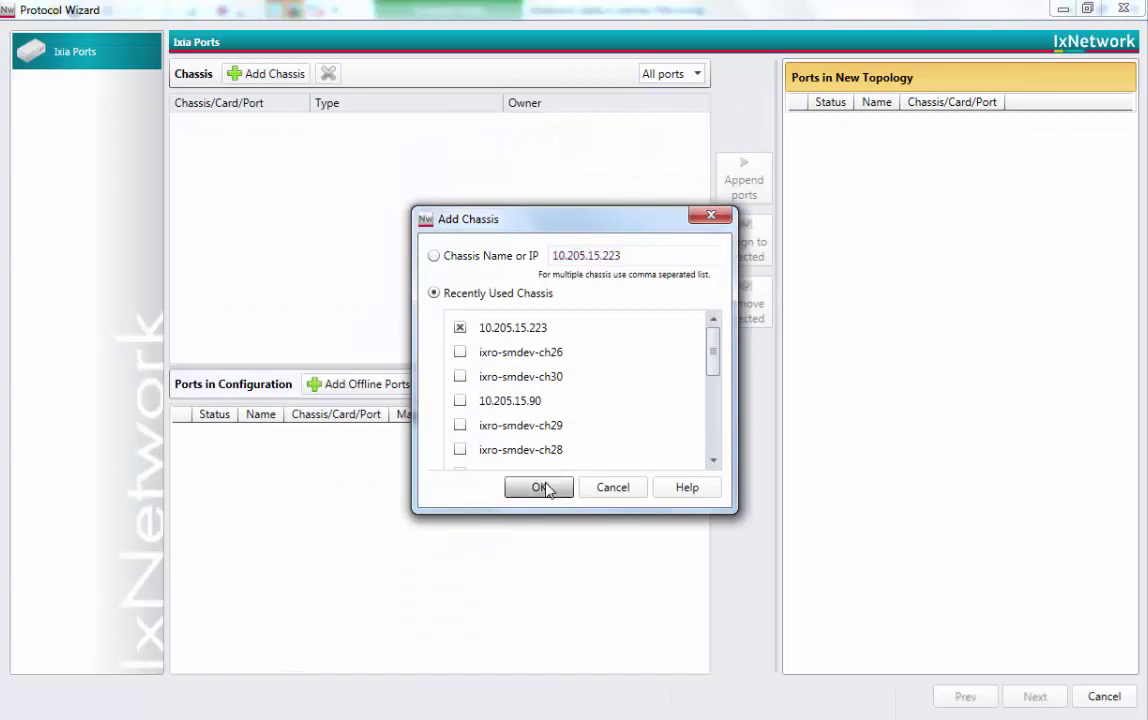
click(539, 487)
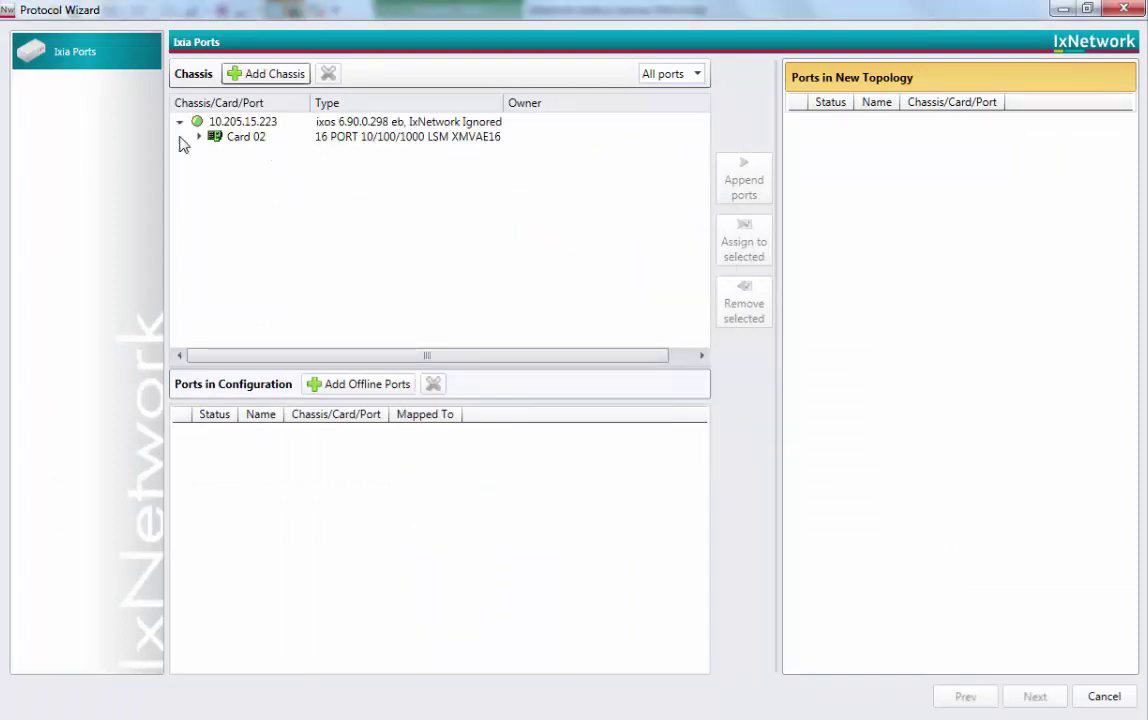
- Append Port 01 of Card 02 on the chassis to the new topology
click(198, 141)
click(245, 150)
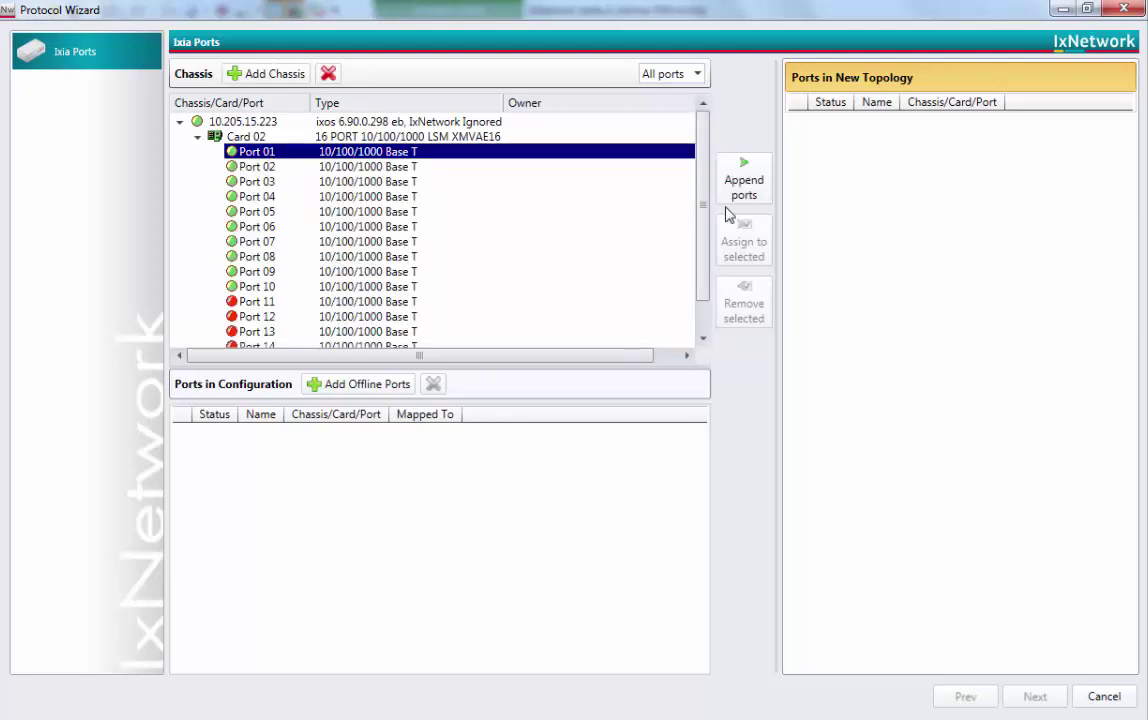
click(745, 190)
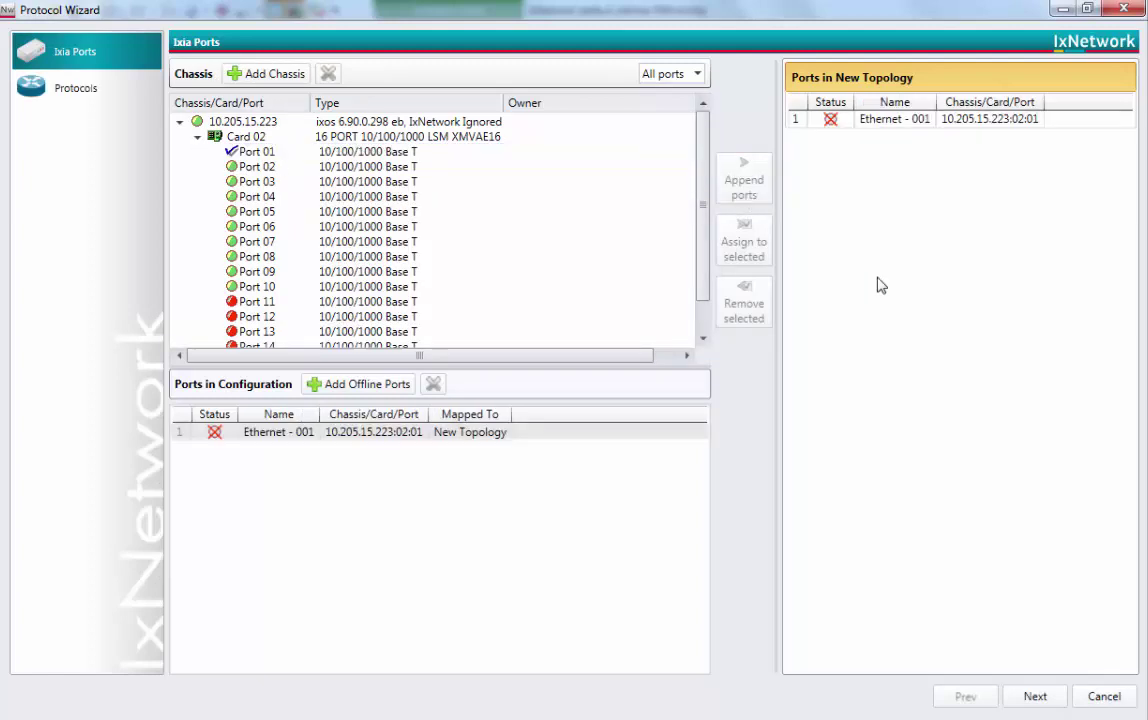
- Choose the NextGen protocol PTP ITU G8275.1 for the first topology and finish creating it
click(1035, 697)
scroll(950, 560, down, 4)
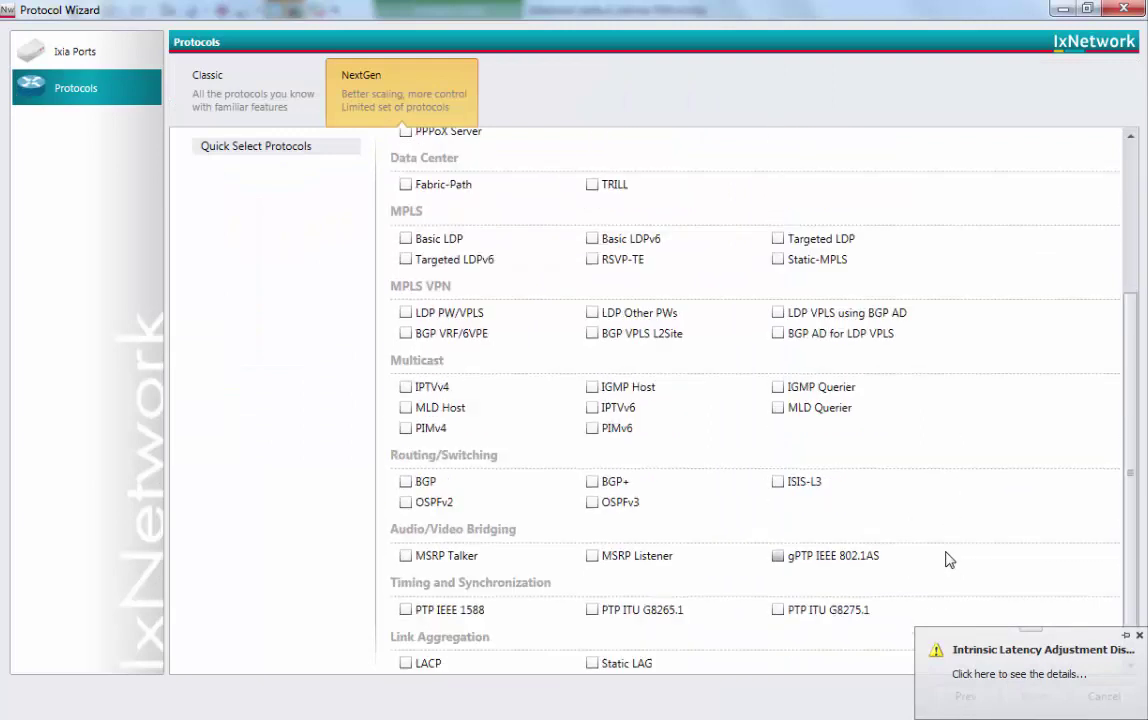
click(778, 605)
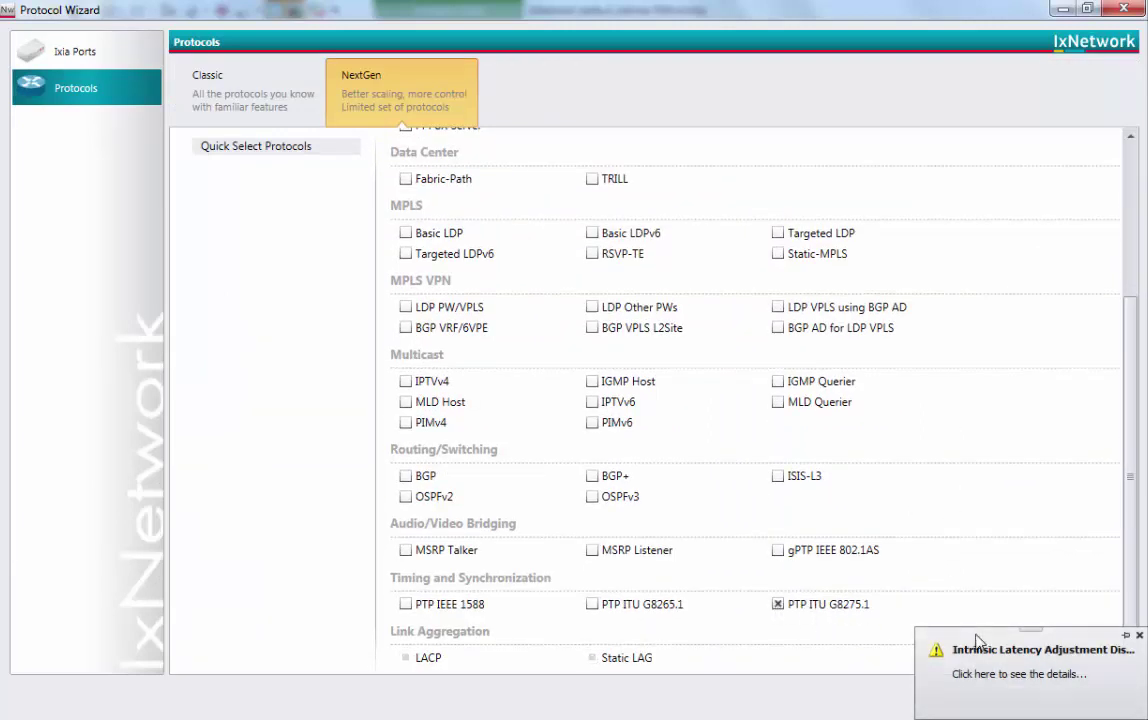
click(1140, 637)
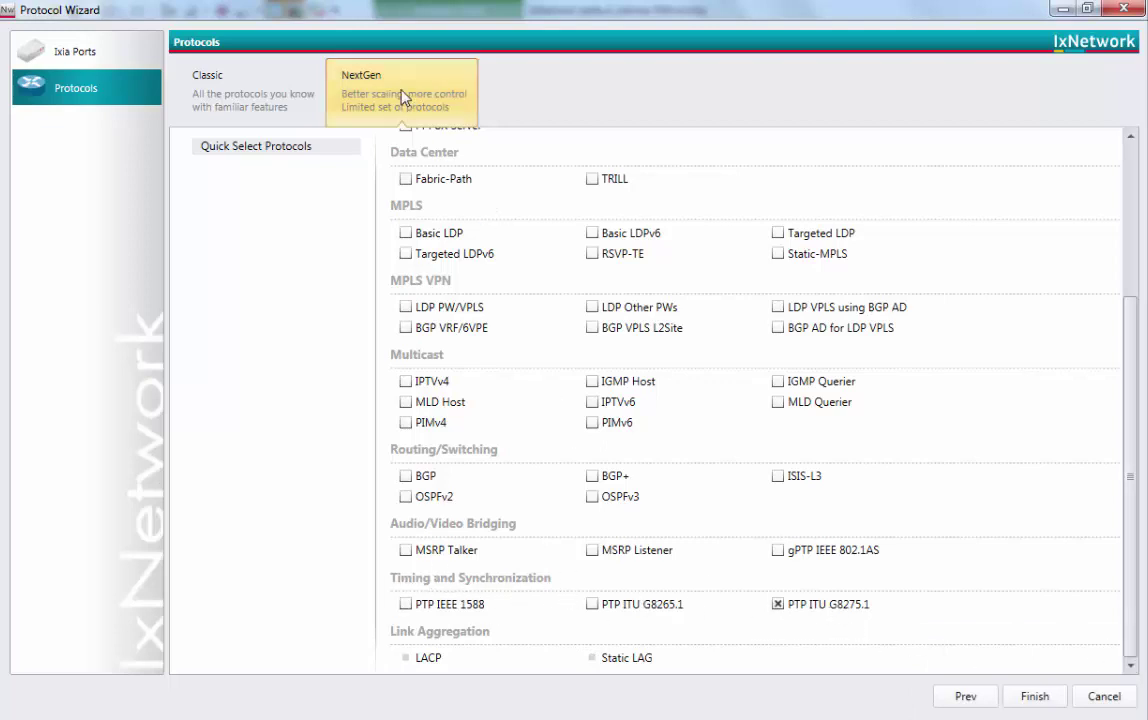
click(1035, 696)
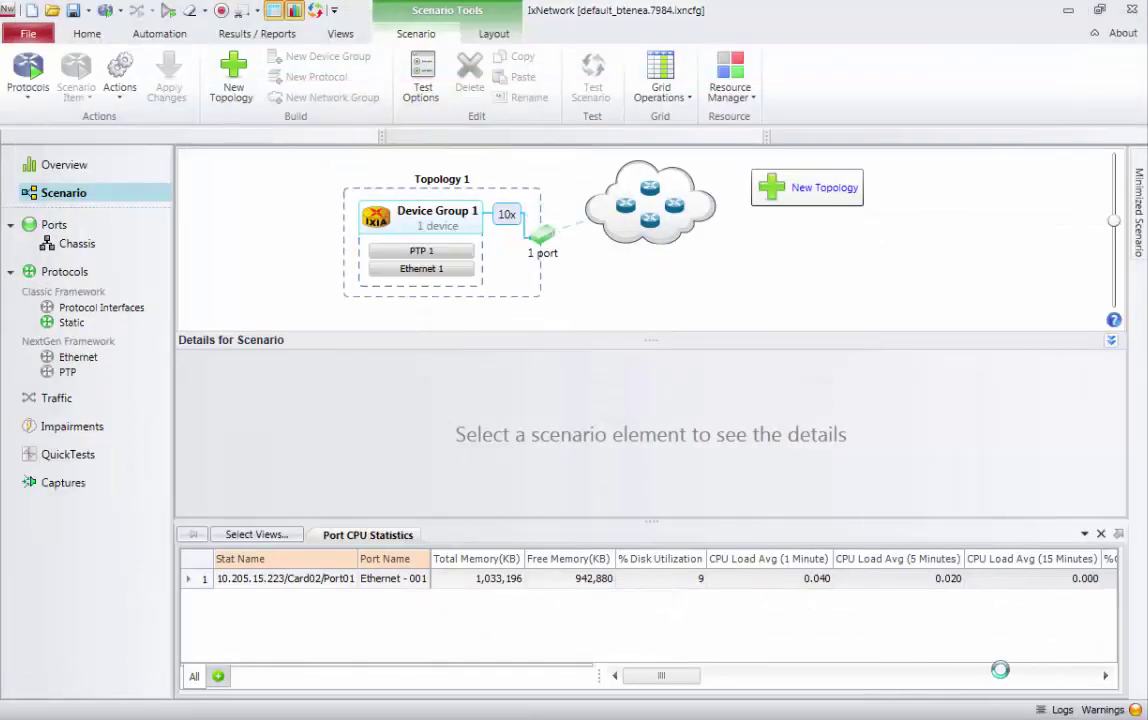
- Start a second topology and append Port 02 of Card 02 on chassis 10.205.15.223 to it
click(810, 190)
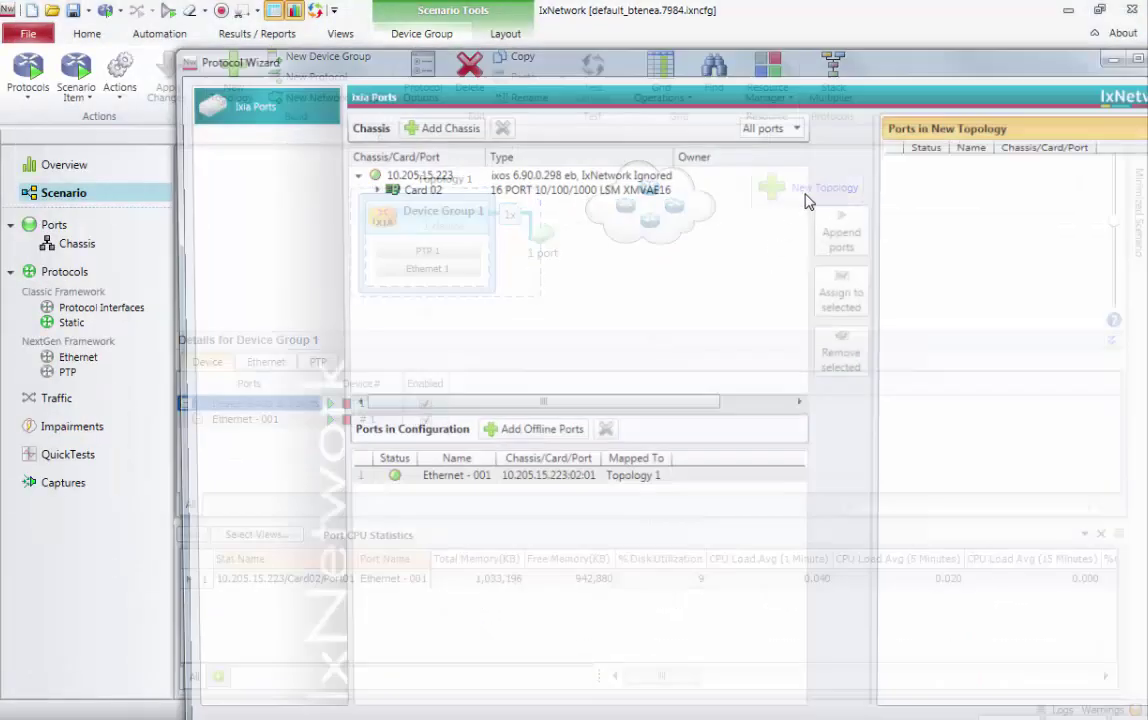
double_click(653, 64)
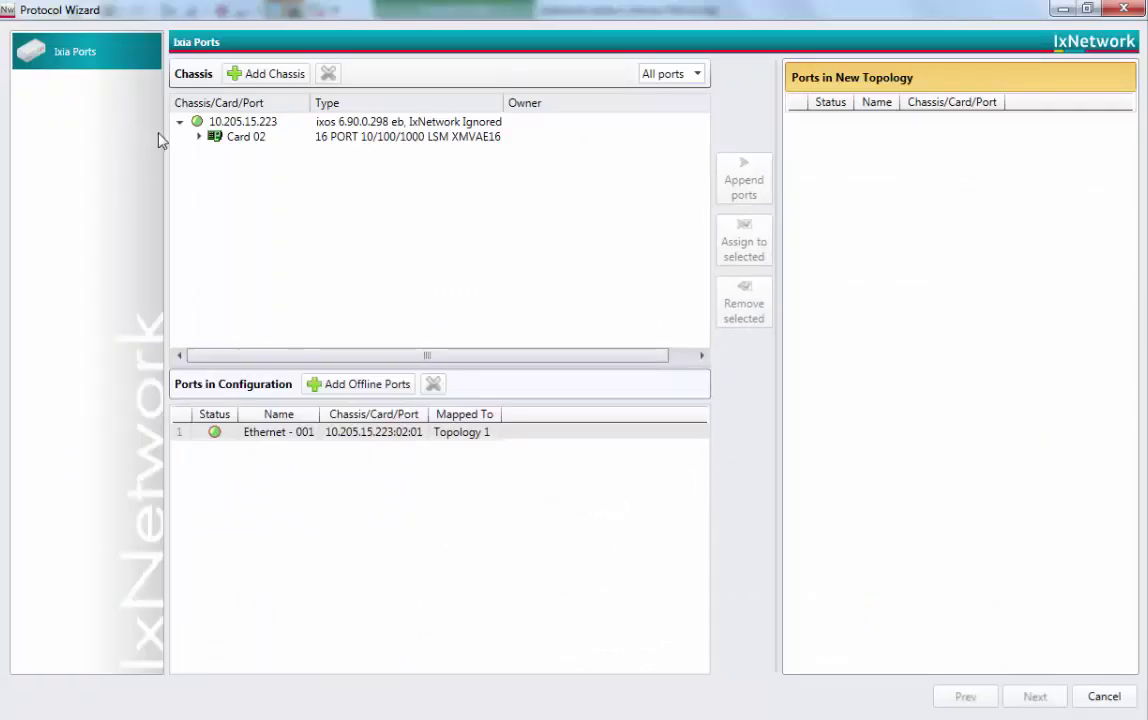
click(197, 136)
click(255, 167)
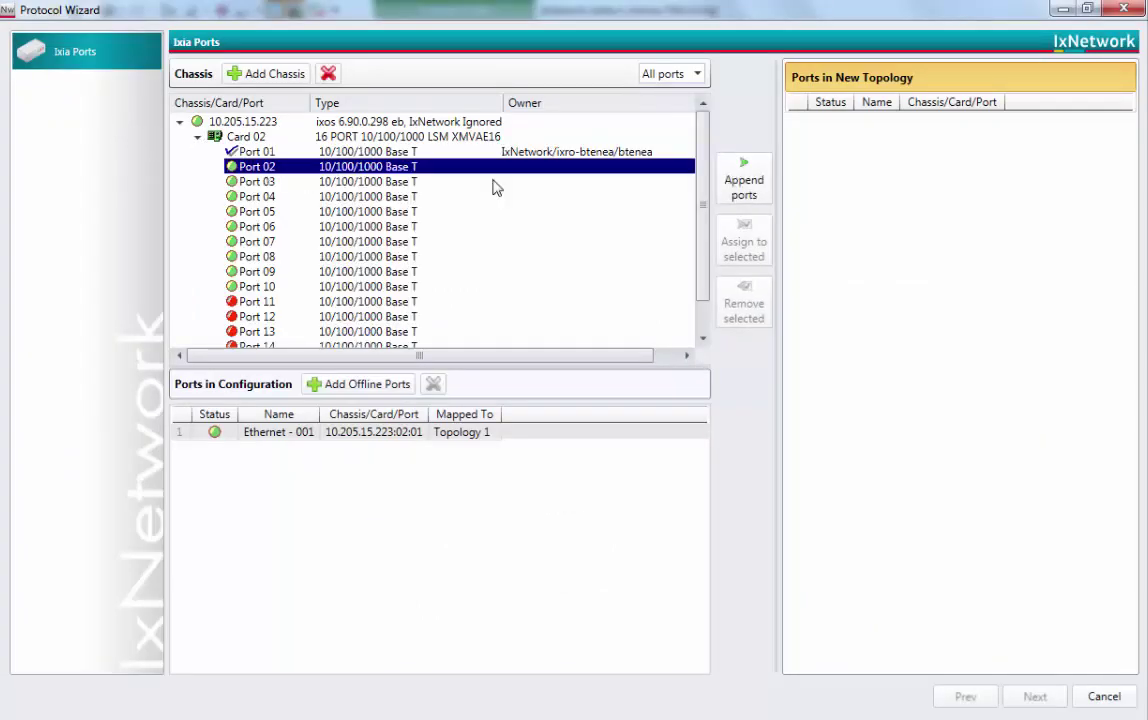
click(743, 185)
- Choose the NextGen protocol PTP ITU G8275.1 for the second topology and finish creating it
click(1035, 696)
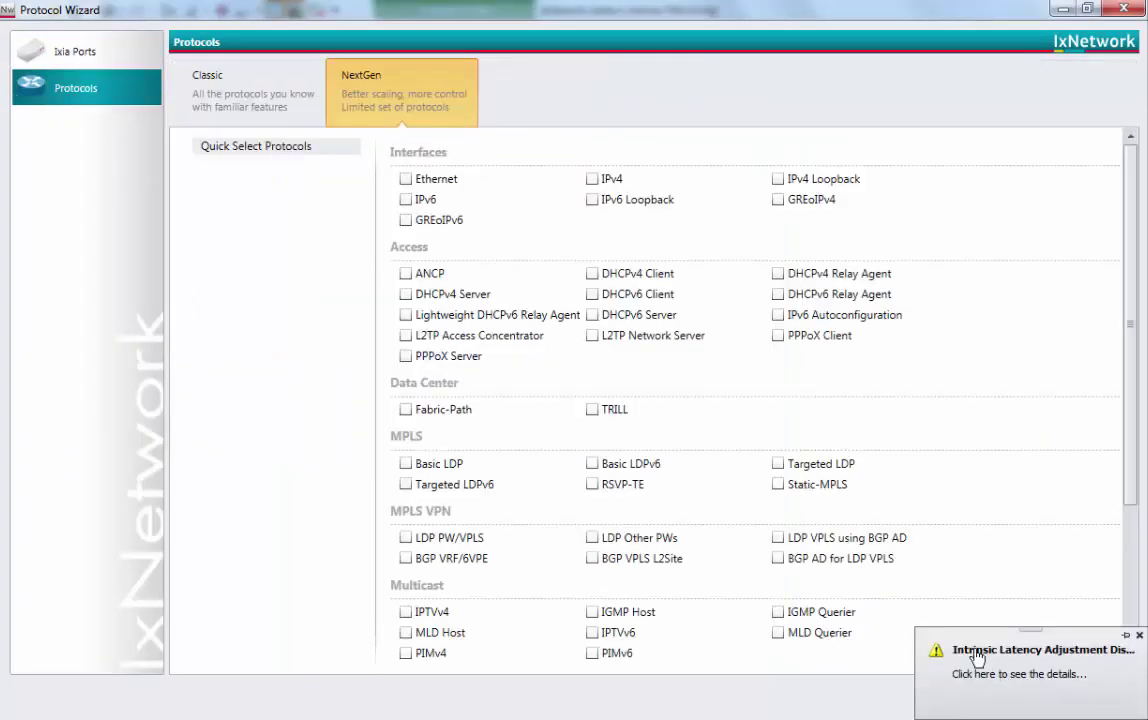
scroll(788, 516, down, 5)
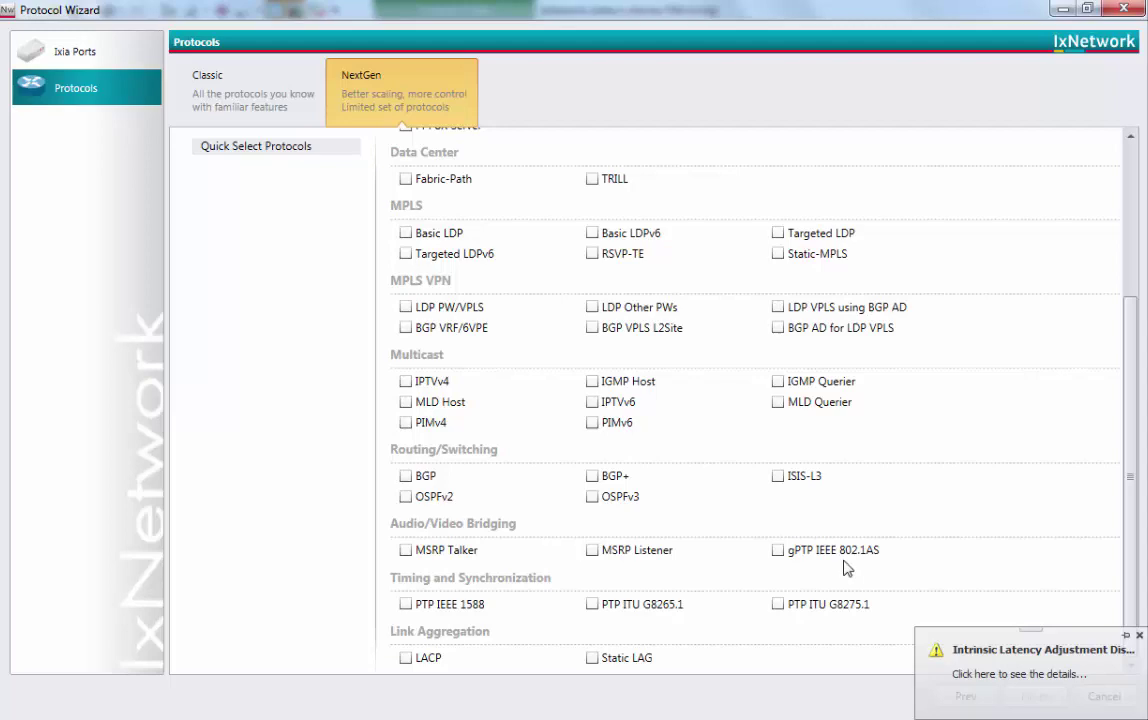
click(778, 604)
click(1141, 637)
click(1036, 695)
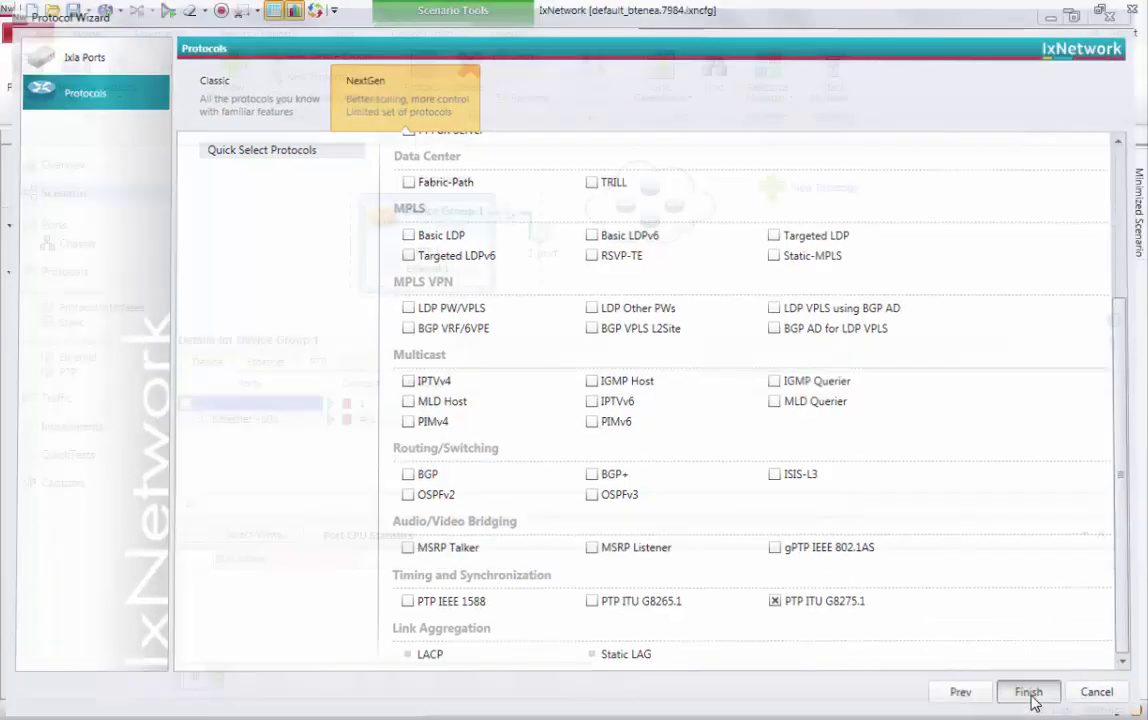
- Show the details of PTP 1 and PTP 2 together and set the clock role of PTP 1 to Master
click(427, 250)
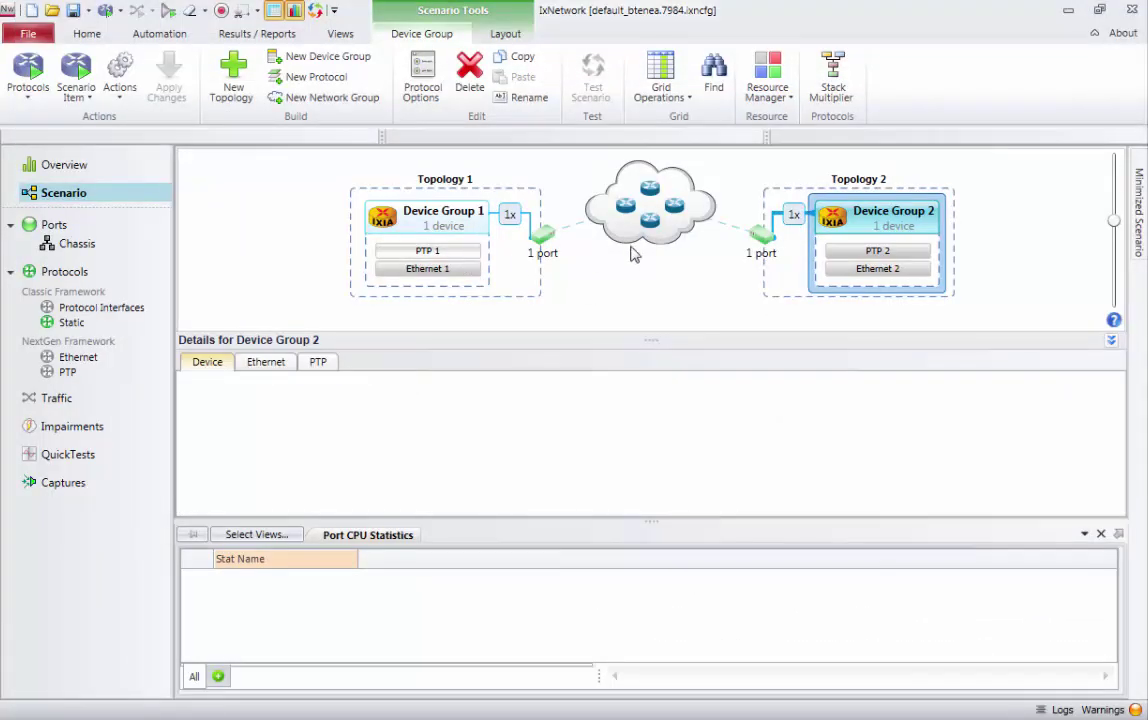
ctrl+click(873, 258)
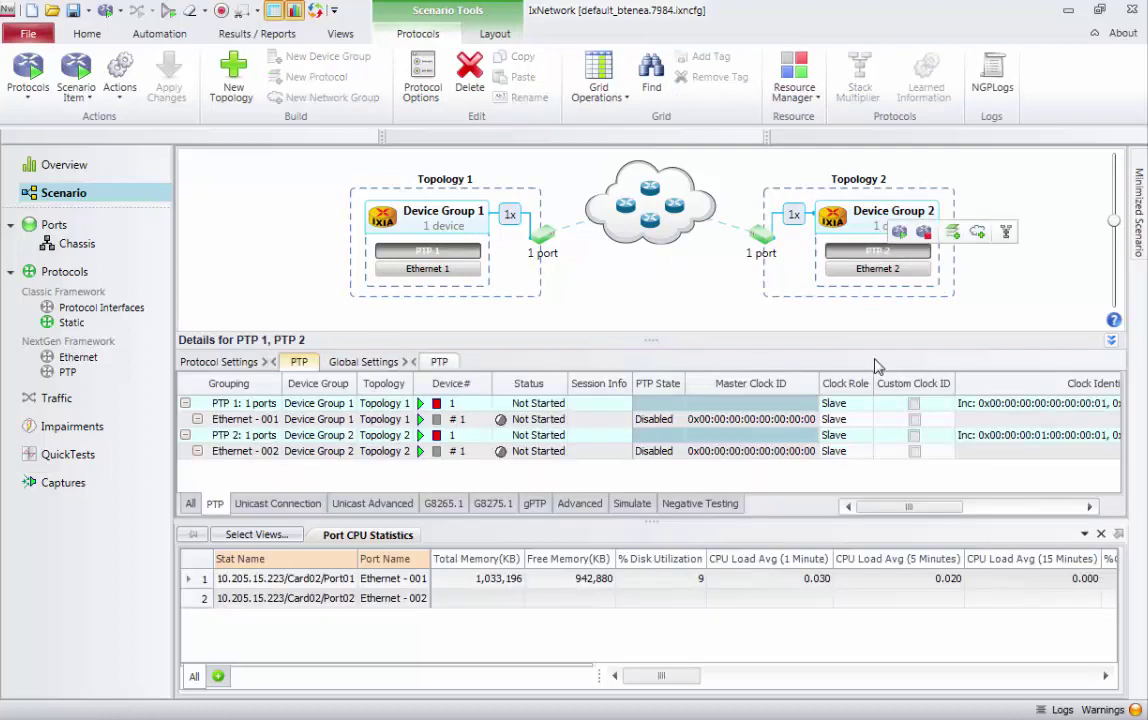
click(836, 403)
click(845, 433)
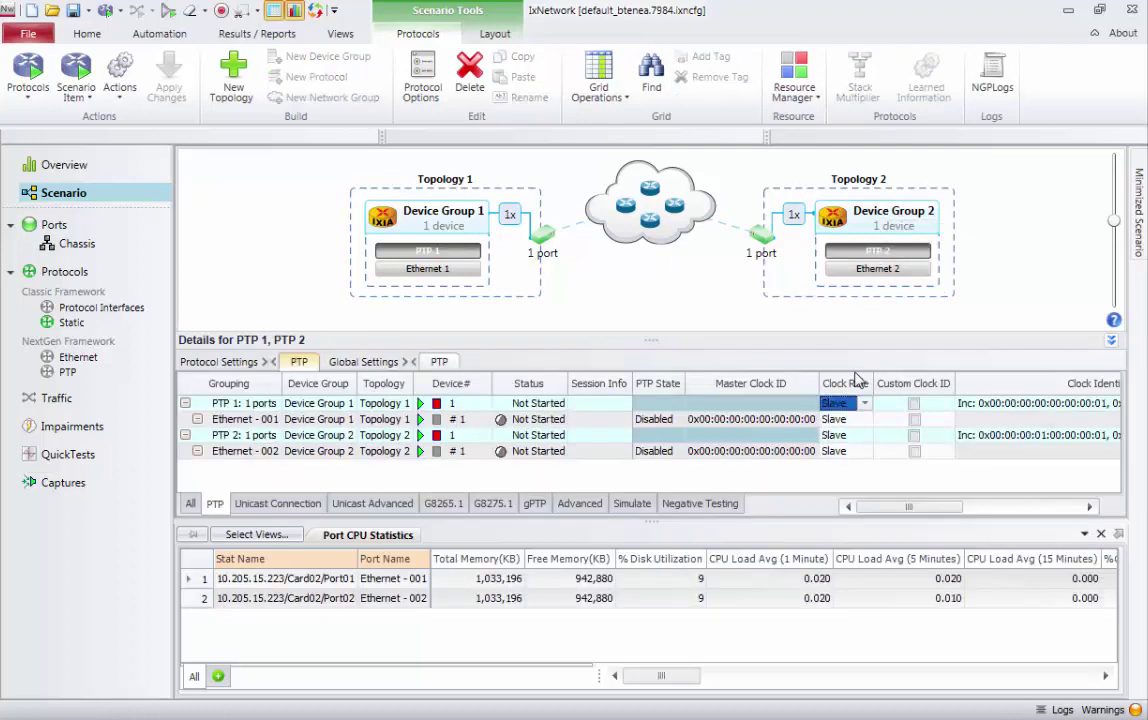
- Rename Topology 1 as Master and Topology 2 as Slave
click(469, 186)
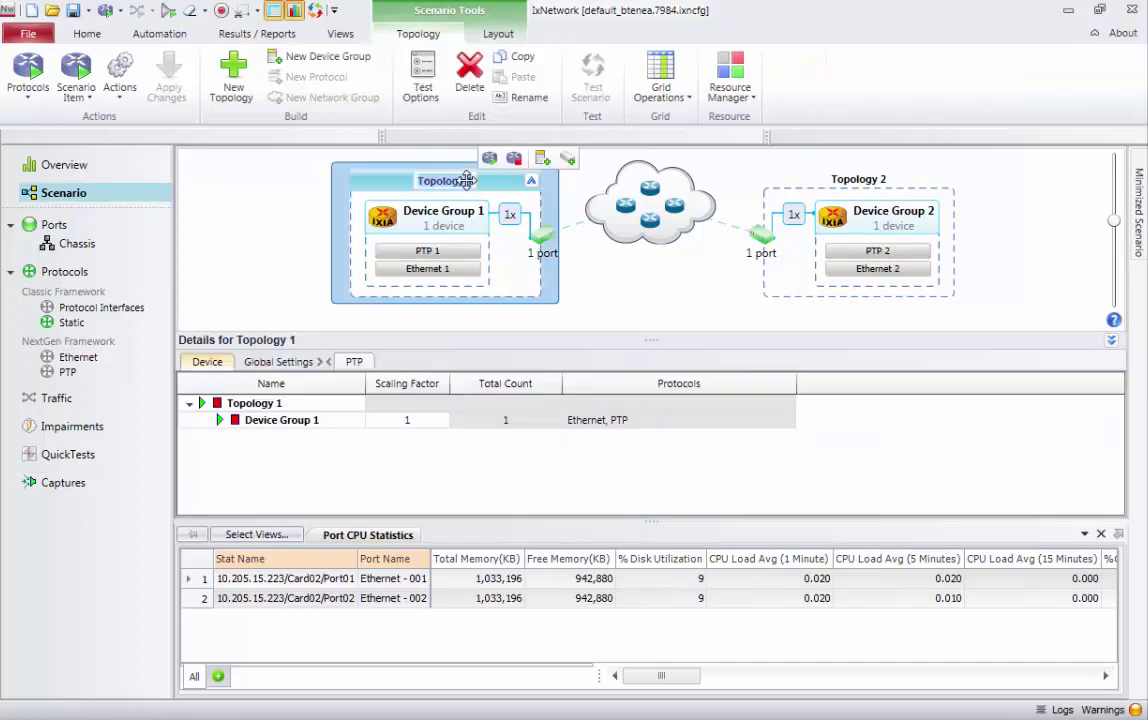
text(Master)
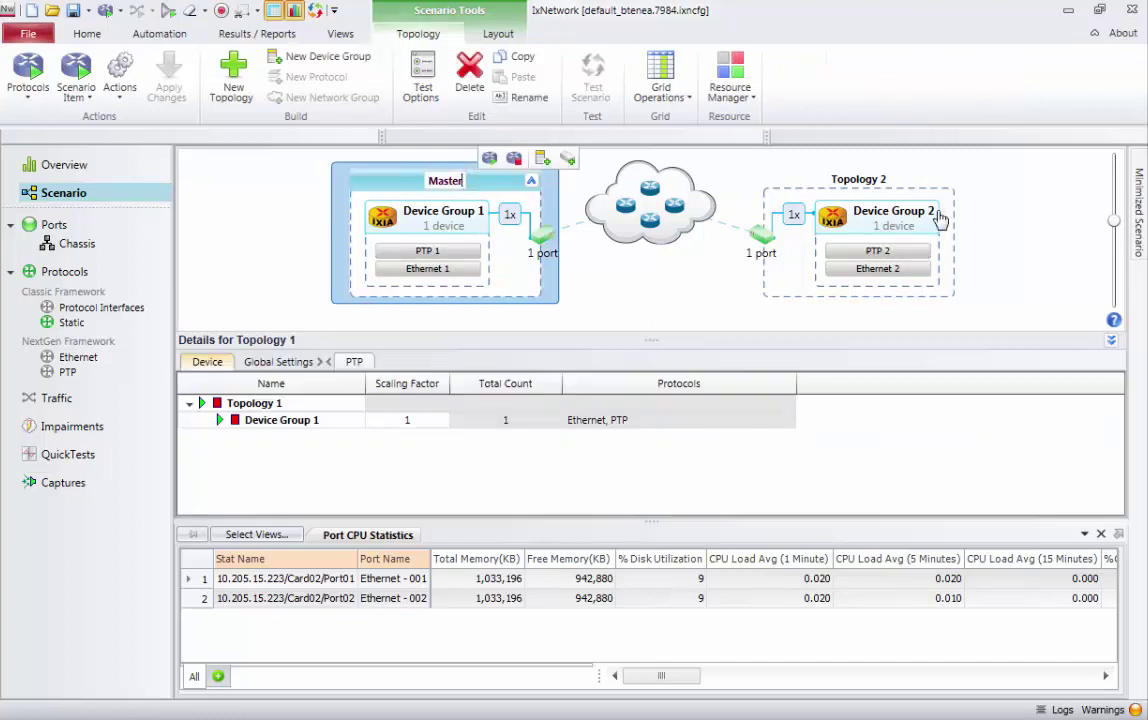
key(Return)
click(866, 188)
click(880, 182)
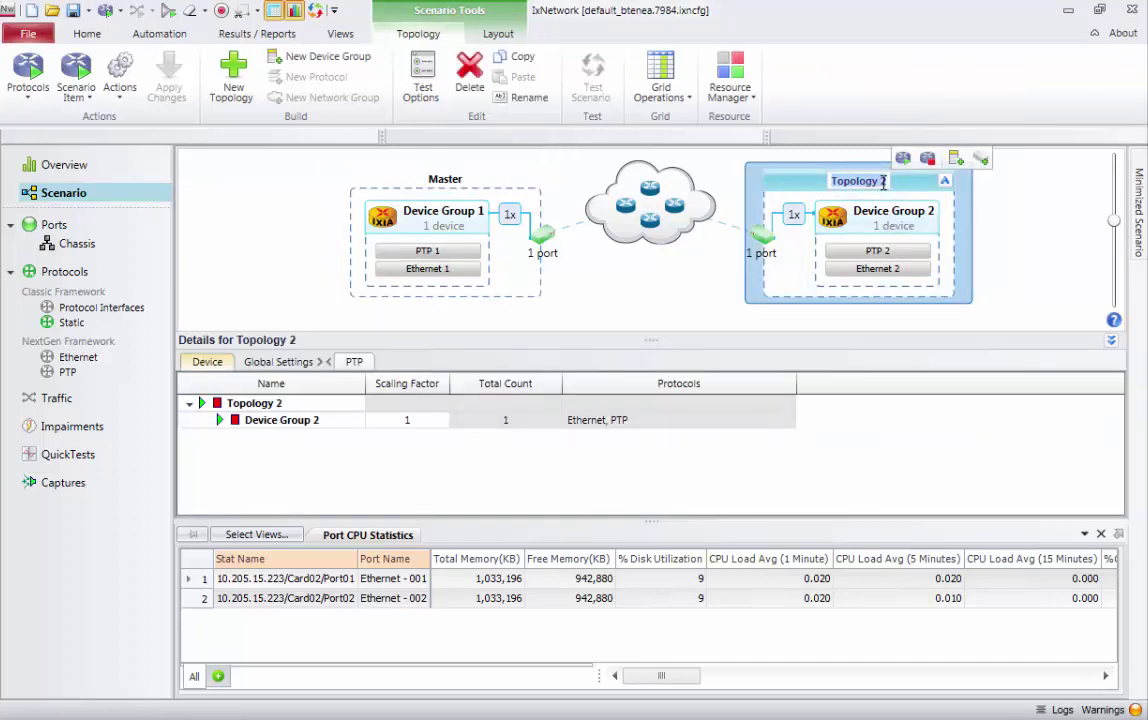
text(Slave)
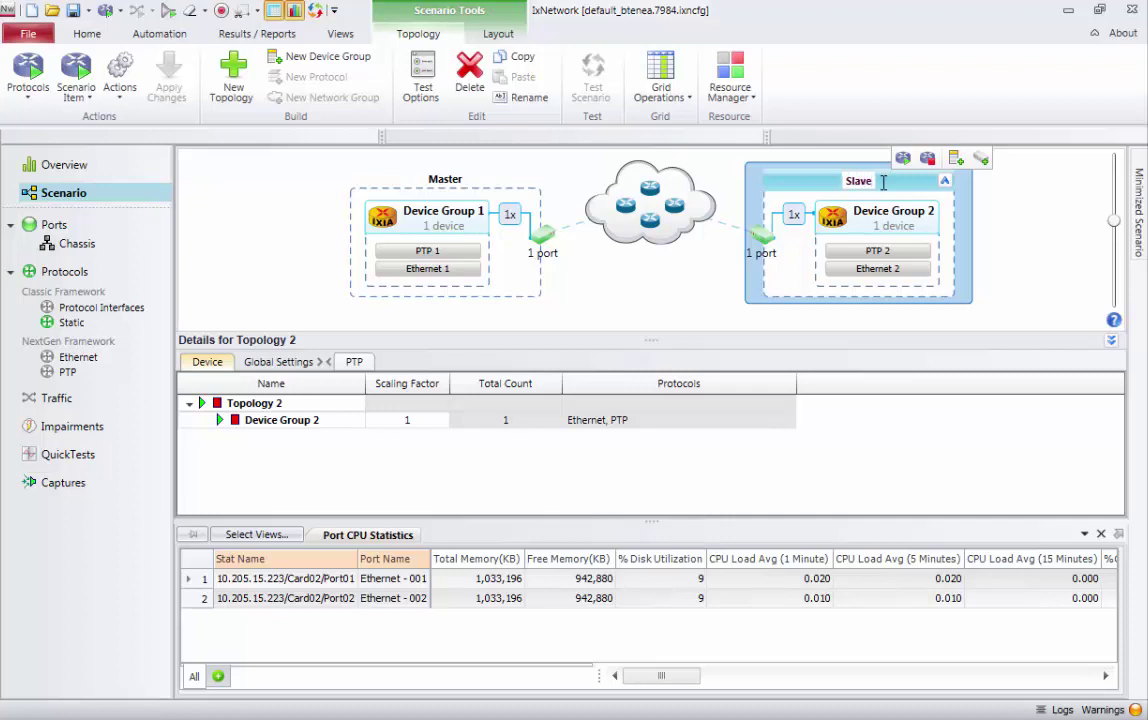
key(Return)
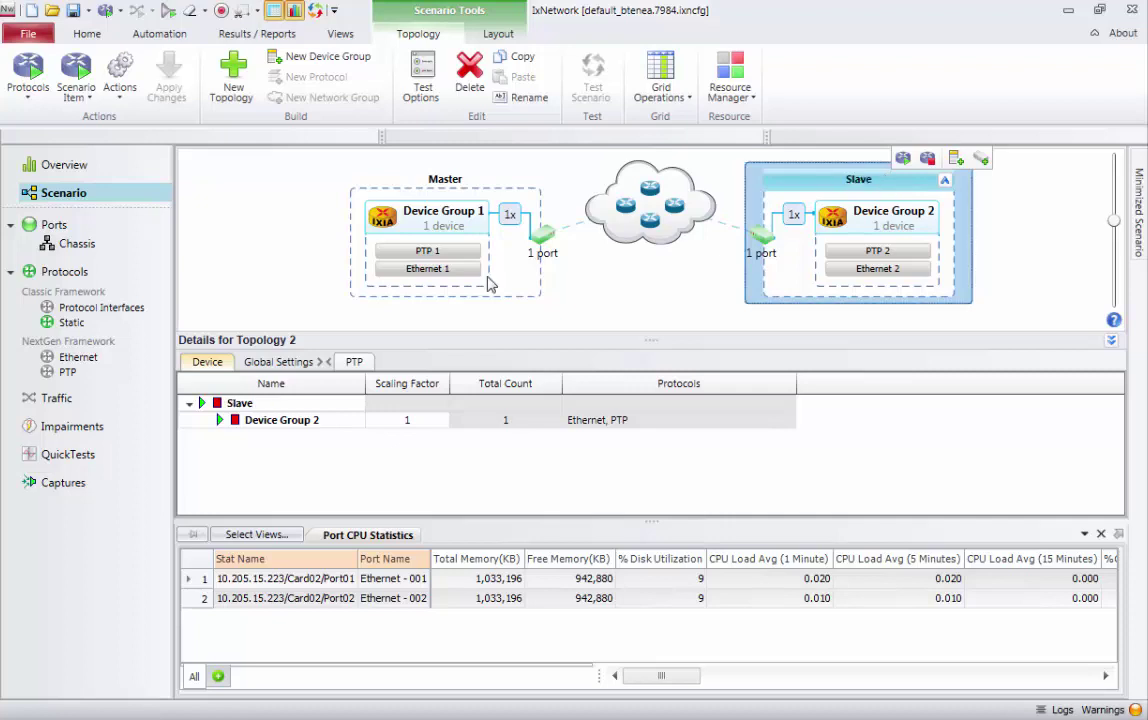
- In the G8275.1 settings of PTP 1 and PTP 2, set both multicast addresses to Forwardable and disable Drop Malformed for both
click(430, 250)
ctrl+click(850, 251)
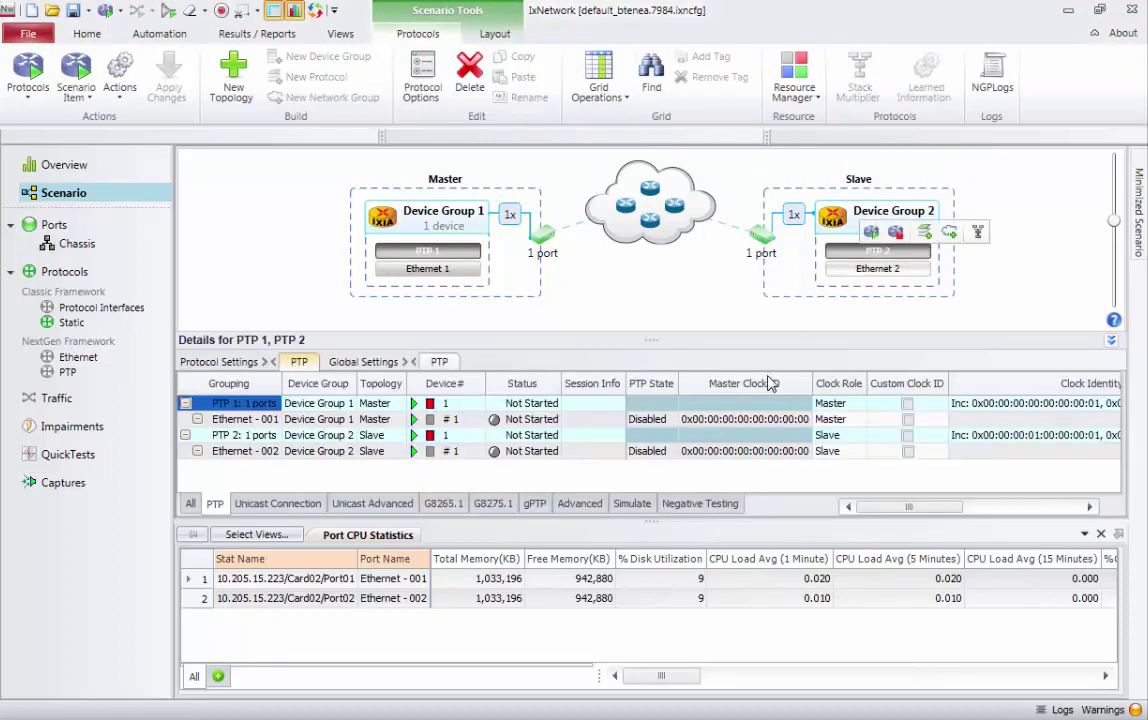
click(495, 505)
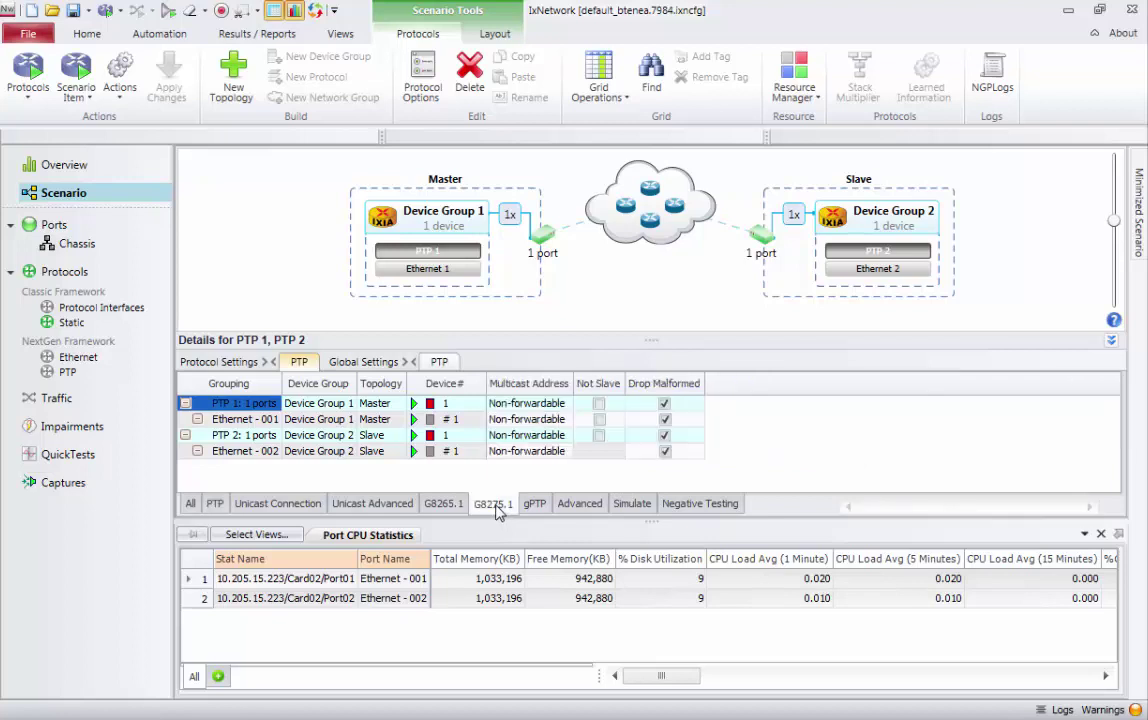
click(540, 404)
click(545, 404)
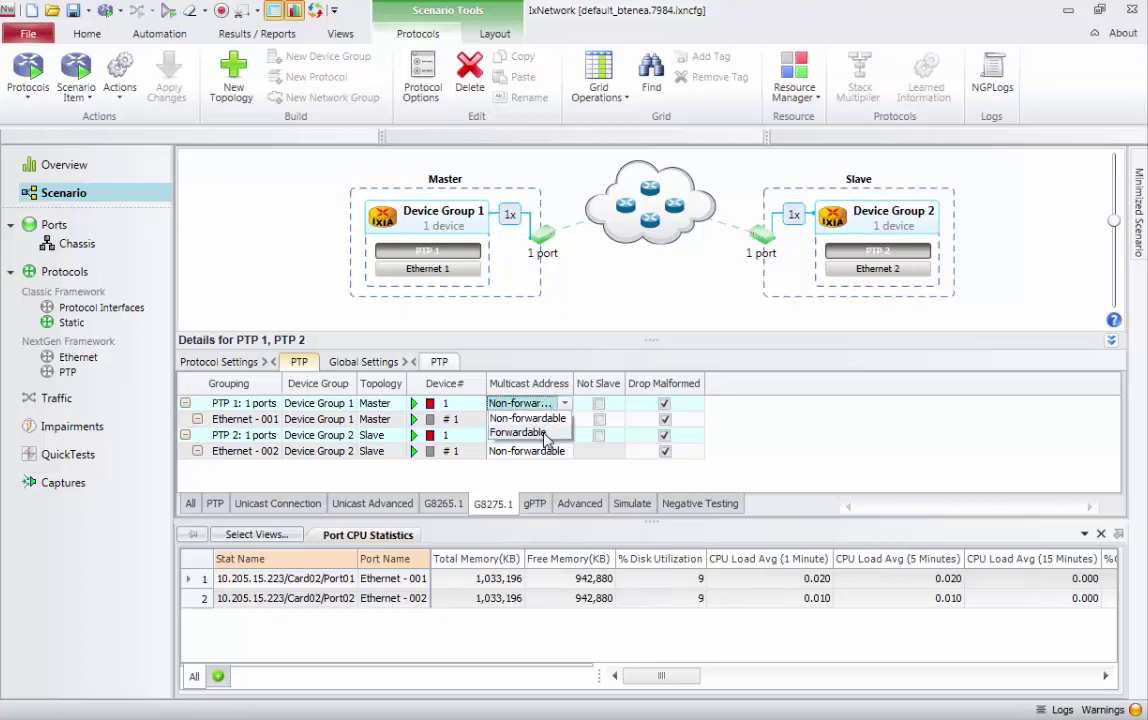
click(545, 433)
click(540, 436)
click(540, 436)
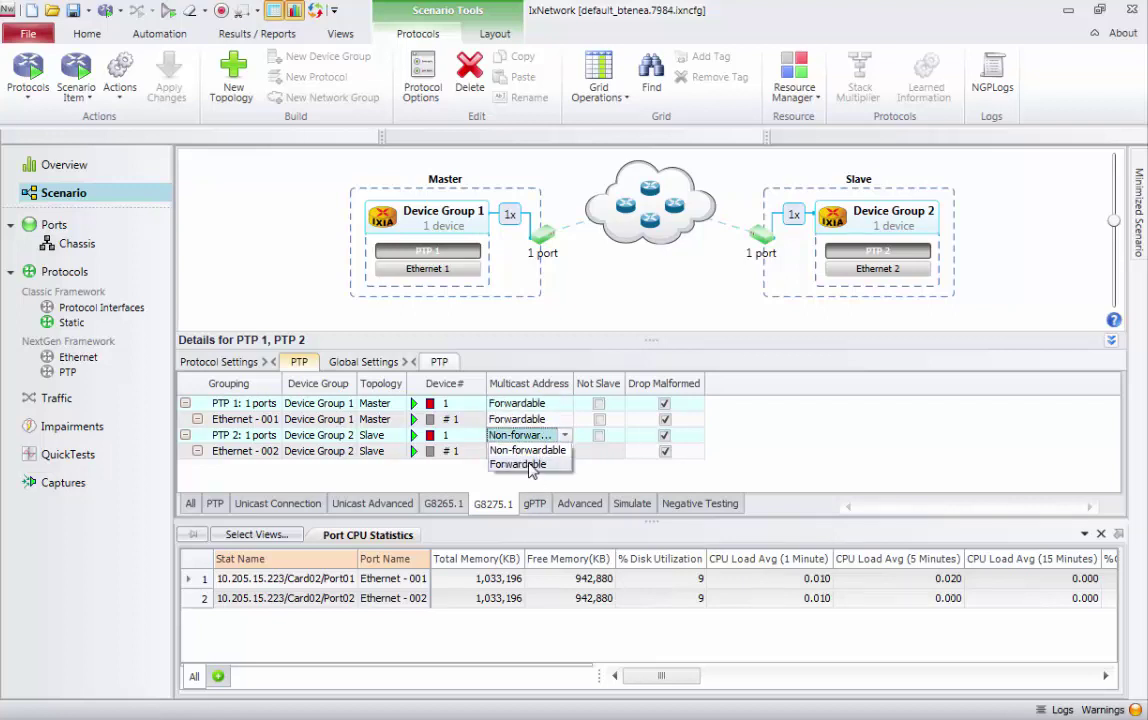
click(528, 465)
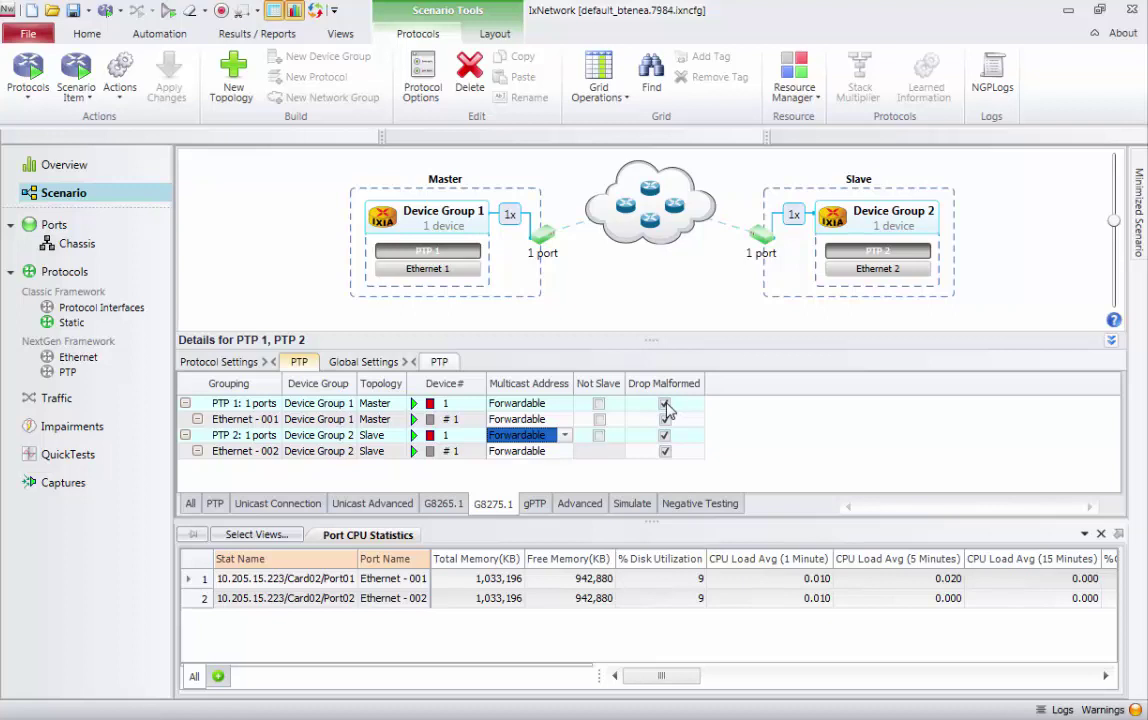
click(665, 405)
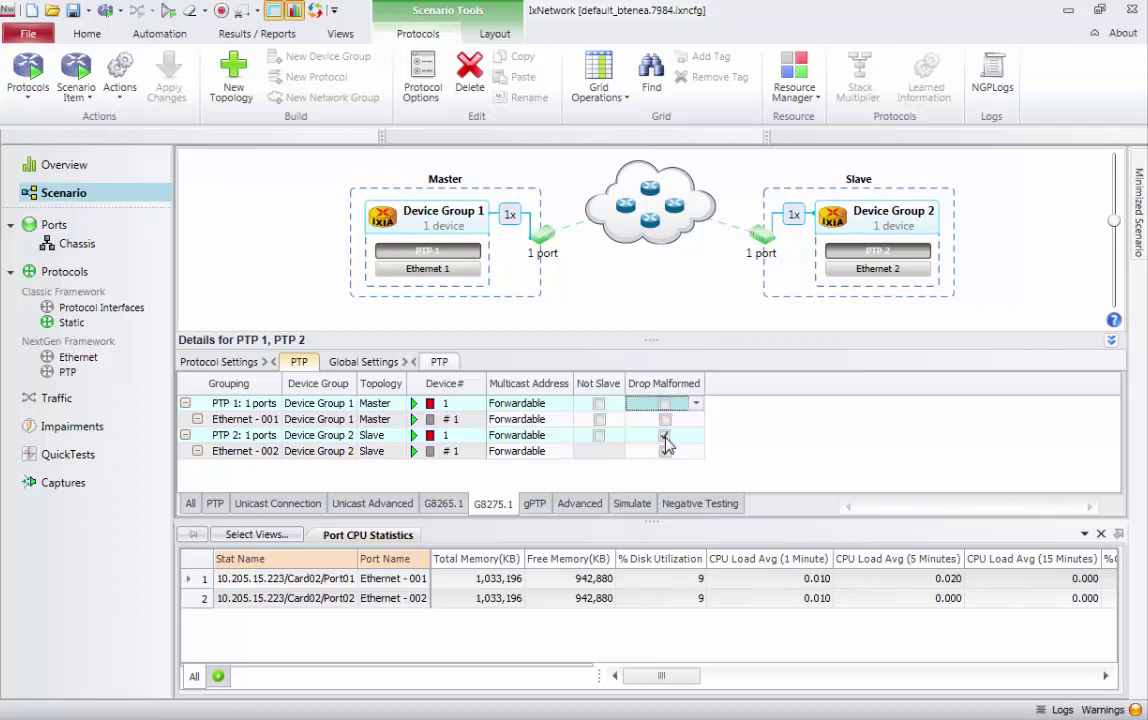
click(665, 438)
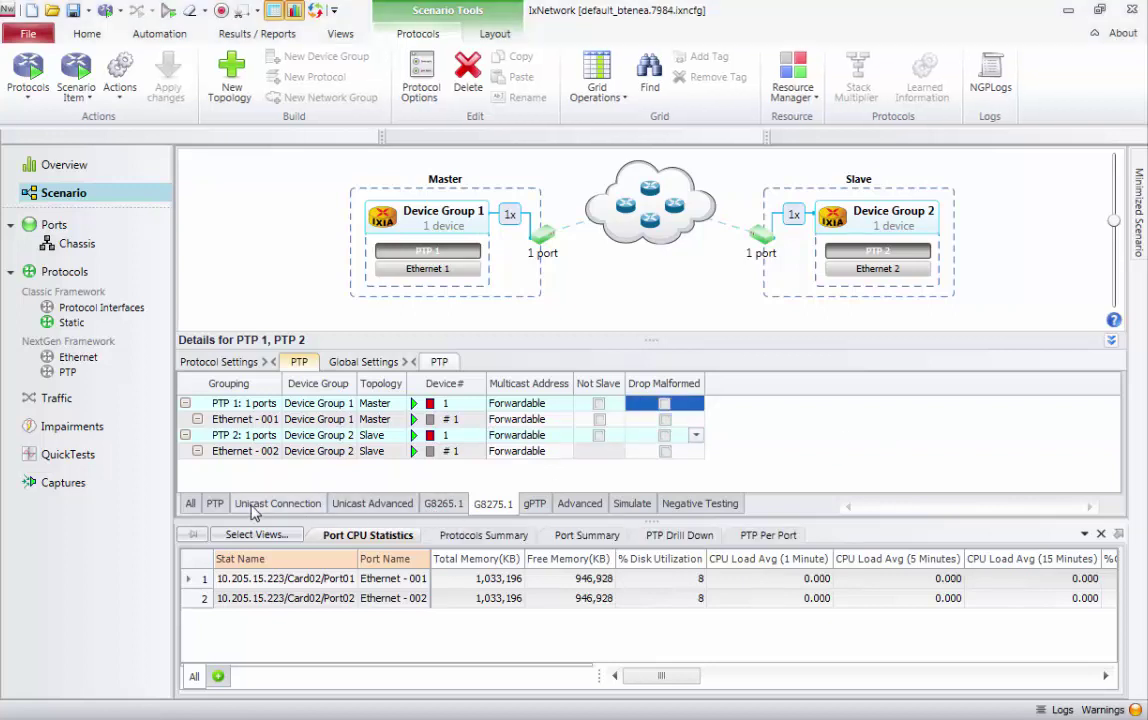
- Return to the general PTP details and start the Master topology, followed by the Slave topology
click(218, 504)
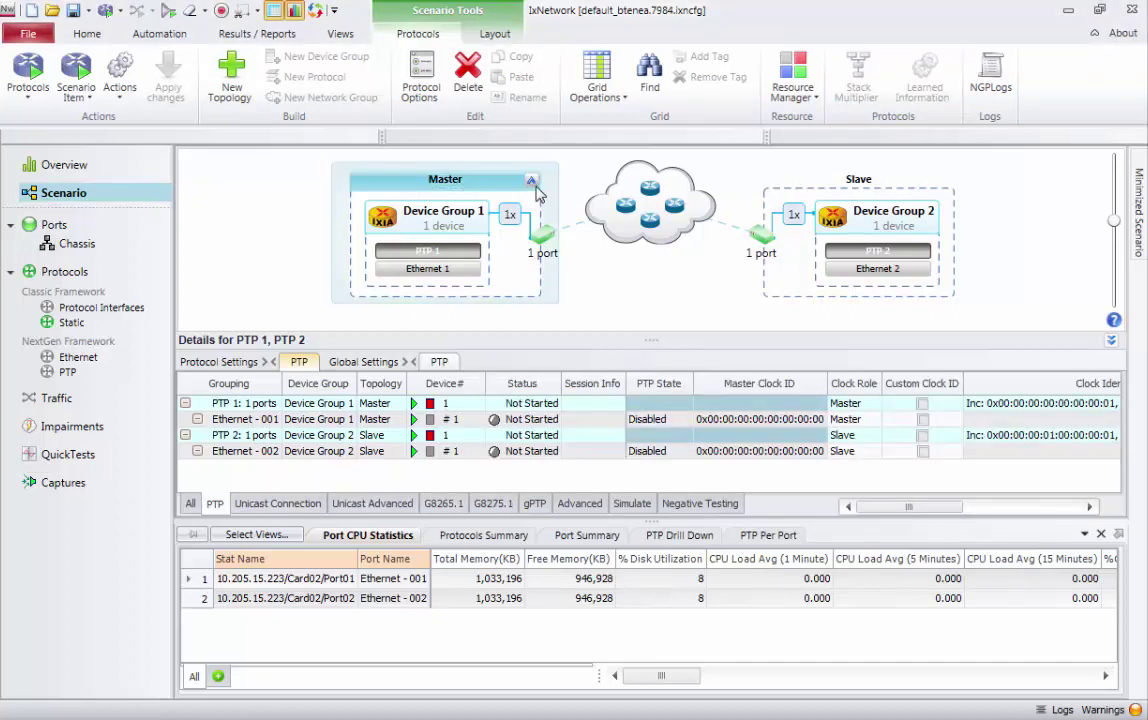
mouse_move(492, 168)
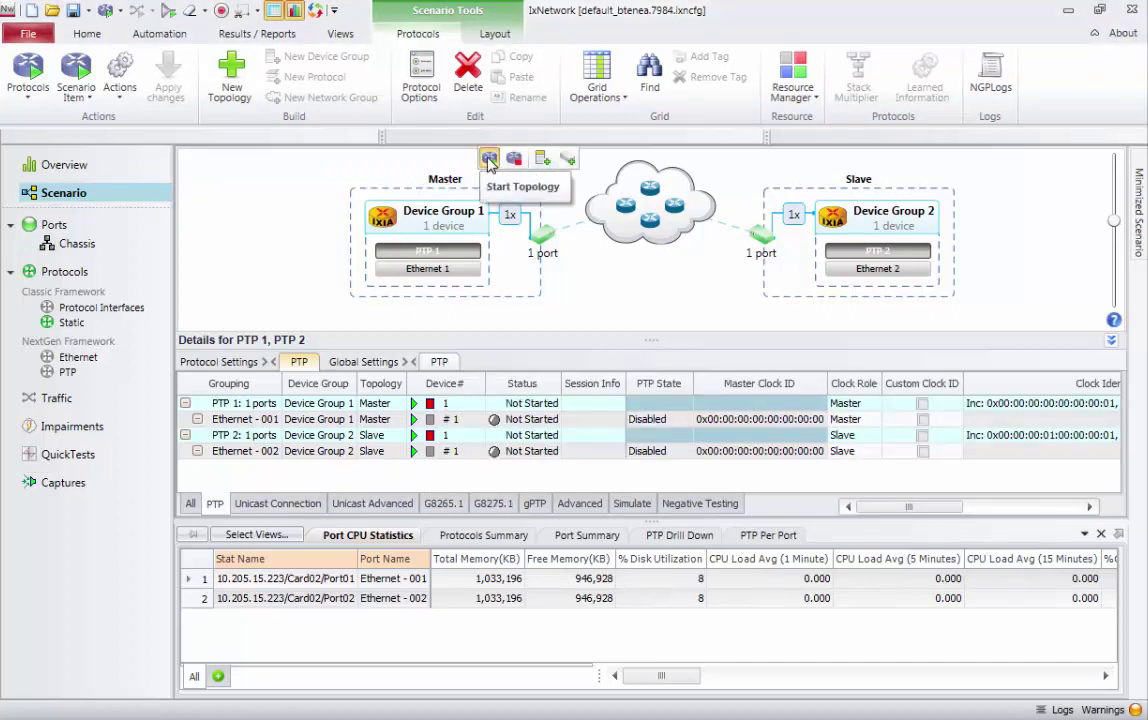
click(489, 160)
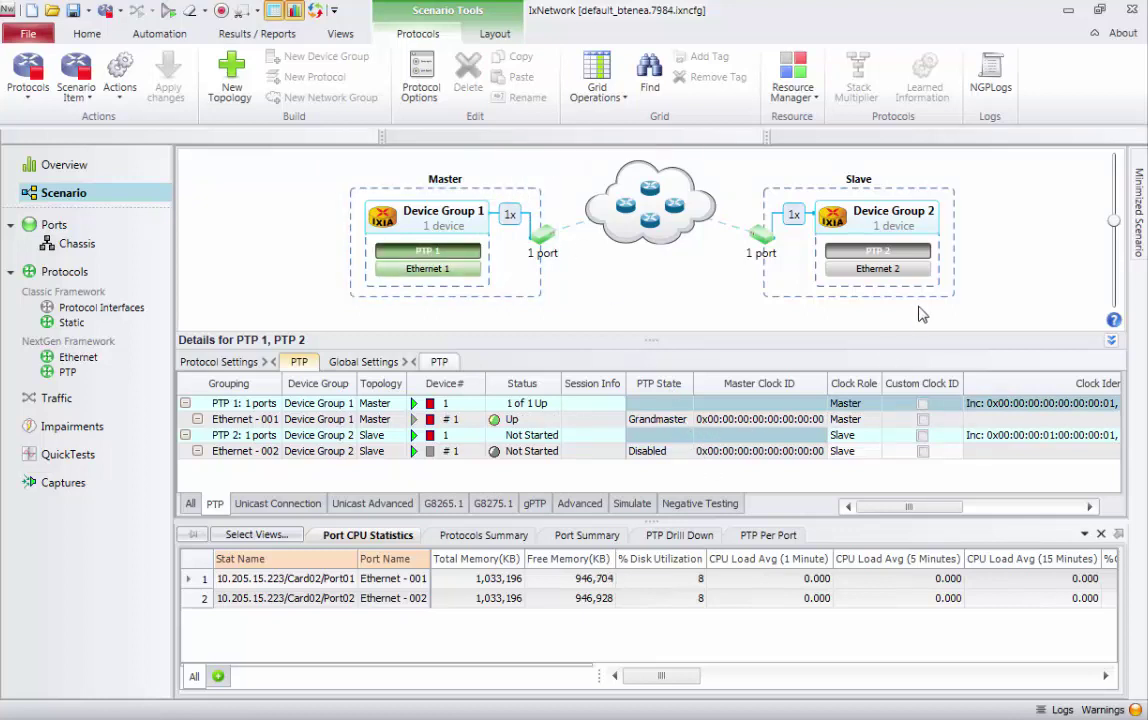
mouse_move(952, 190)
click(902, 160)
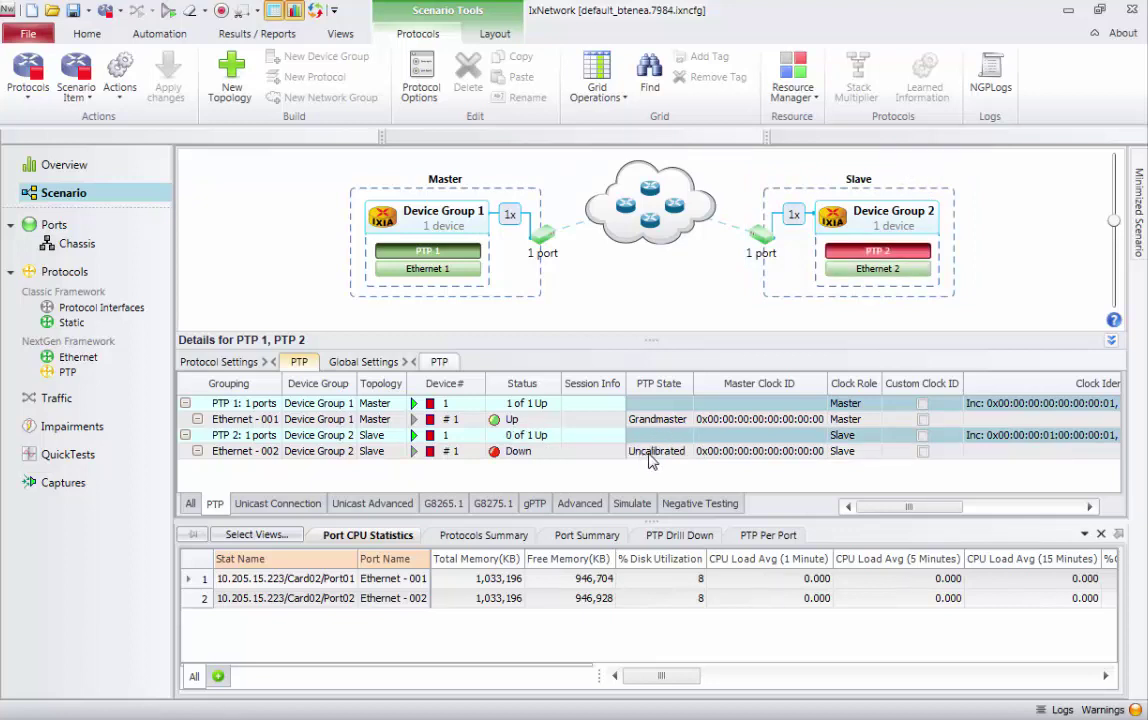
- Examine the slave's PTP state and master clock ID, plus the PTP Per Port announce message counts and the sync and follow-up receive rates
click(683, 457)
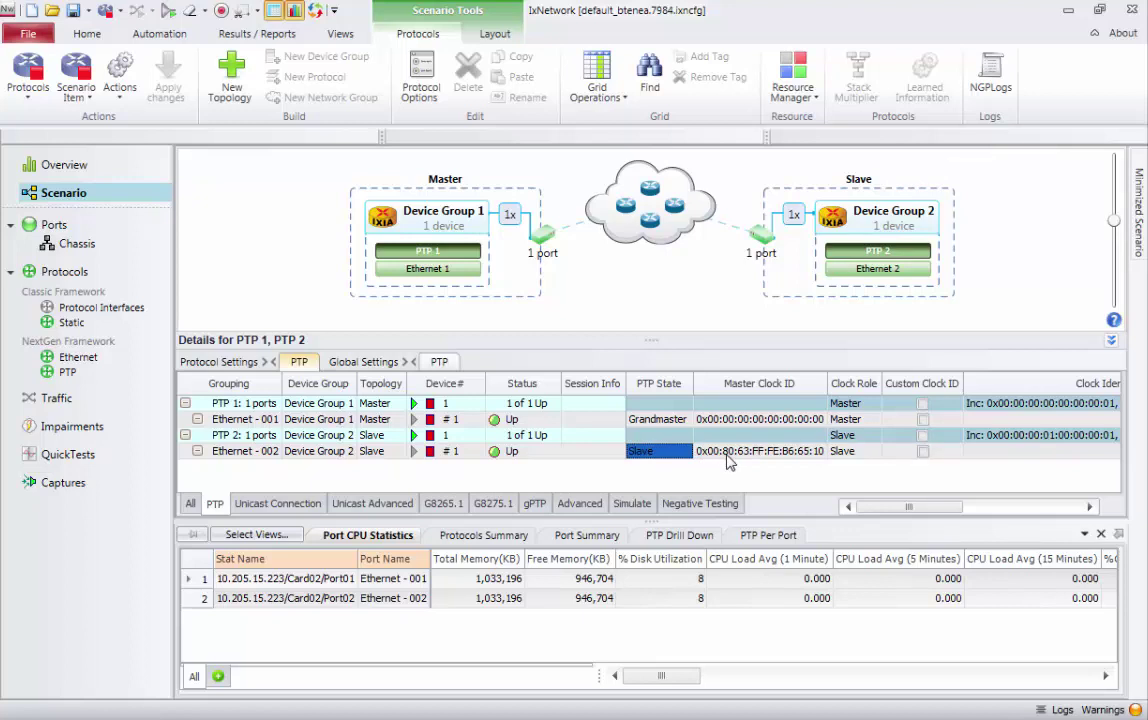
click(729, 457)
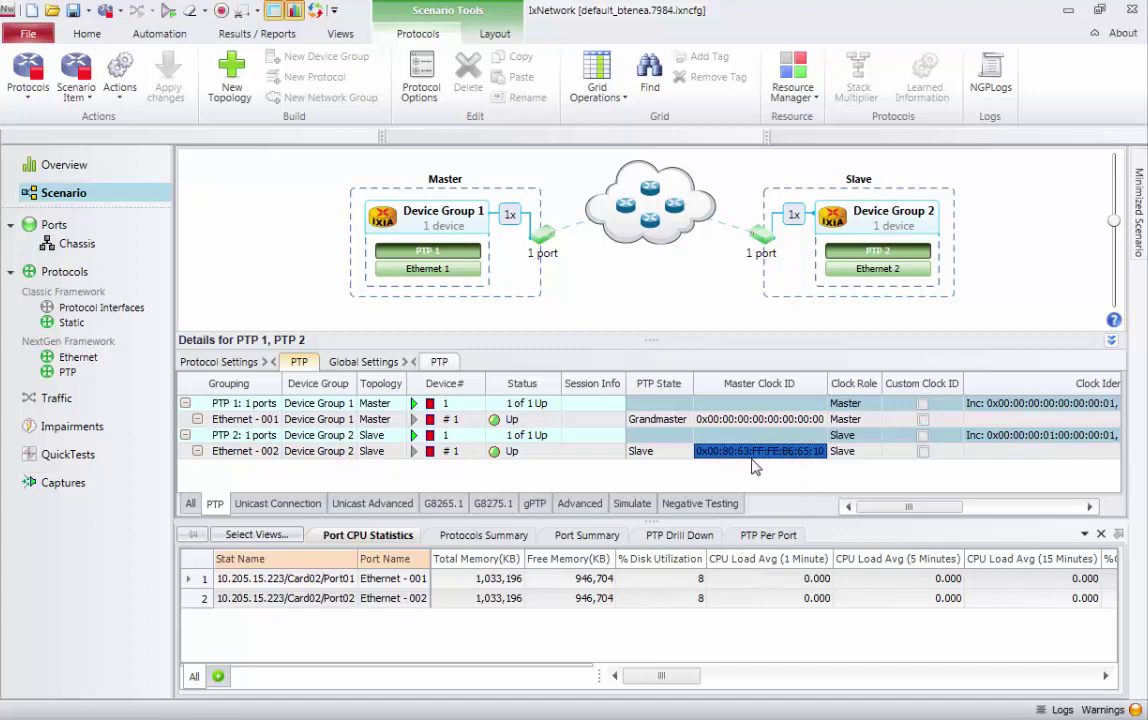
click(765, 535)
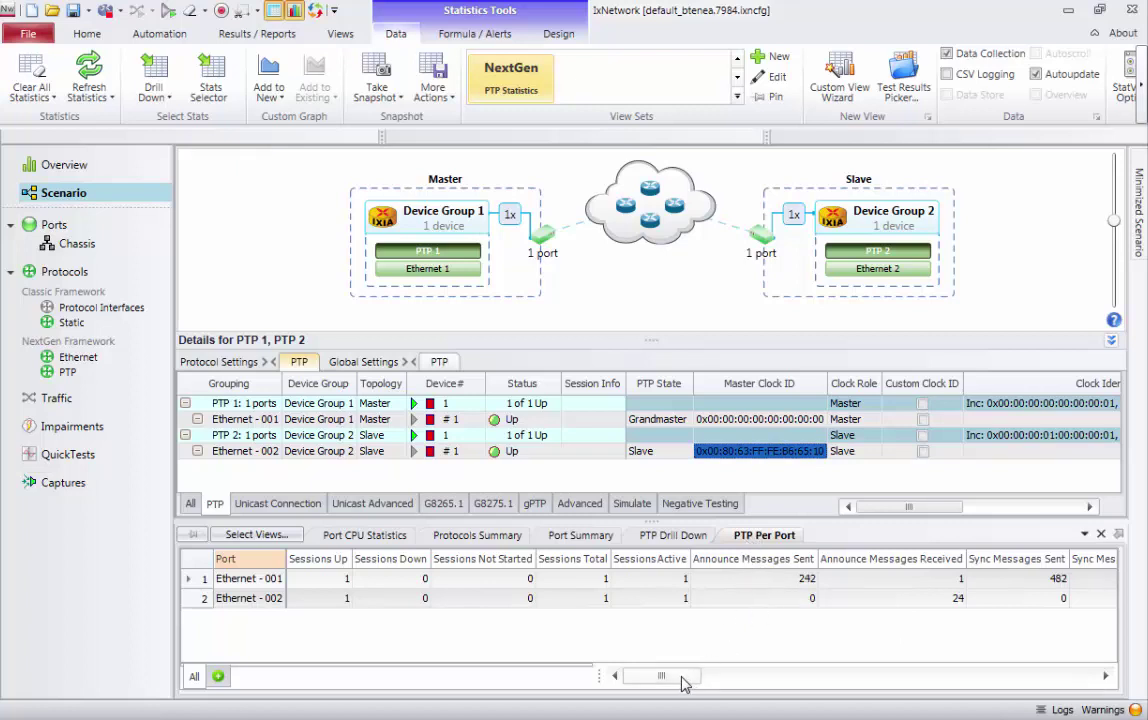
drag(683, 683, 694, 676)
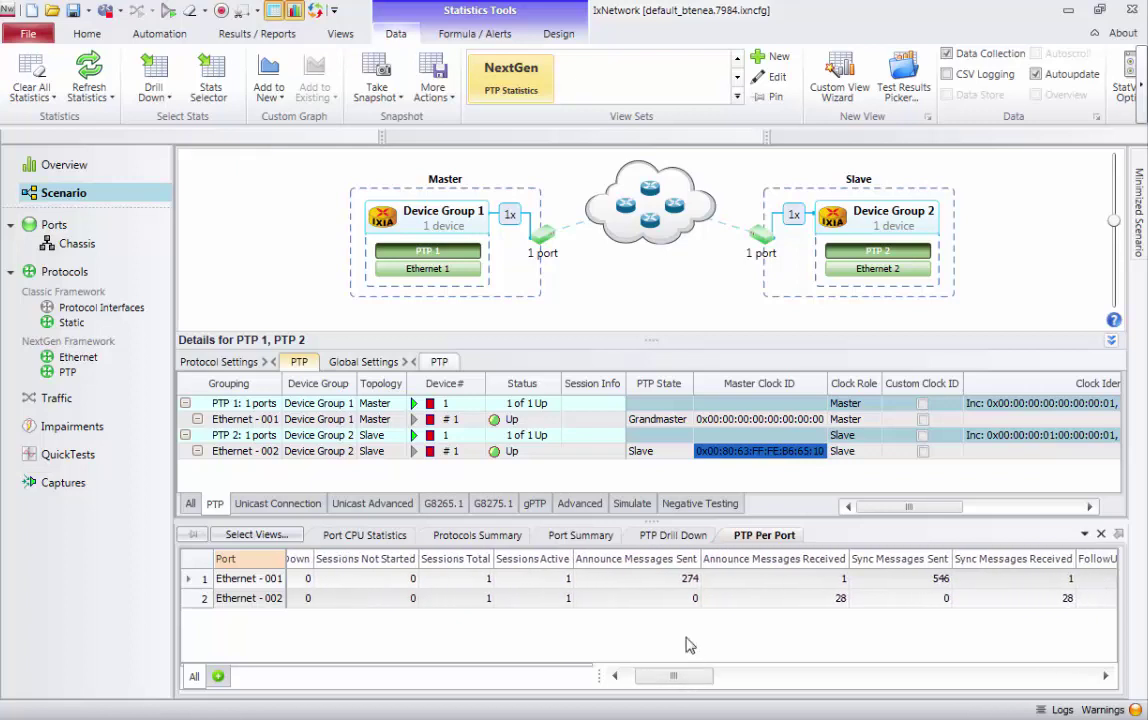
click(688, 580)
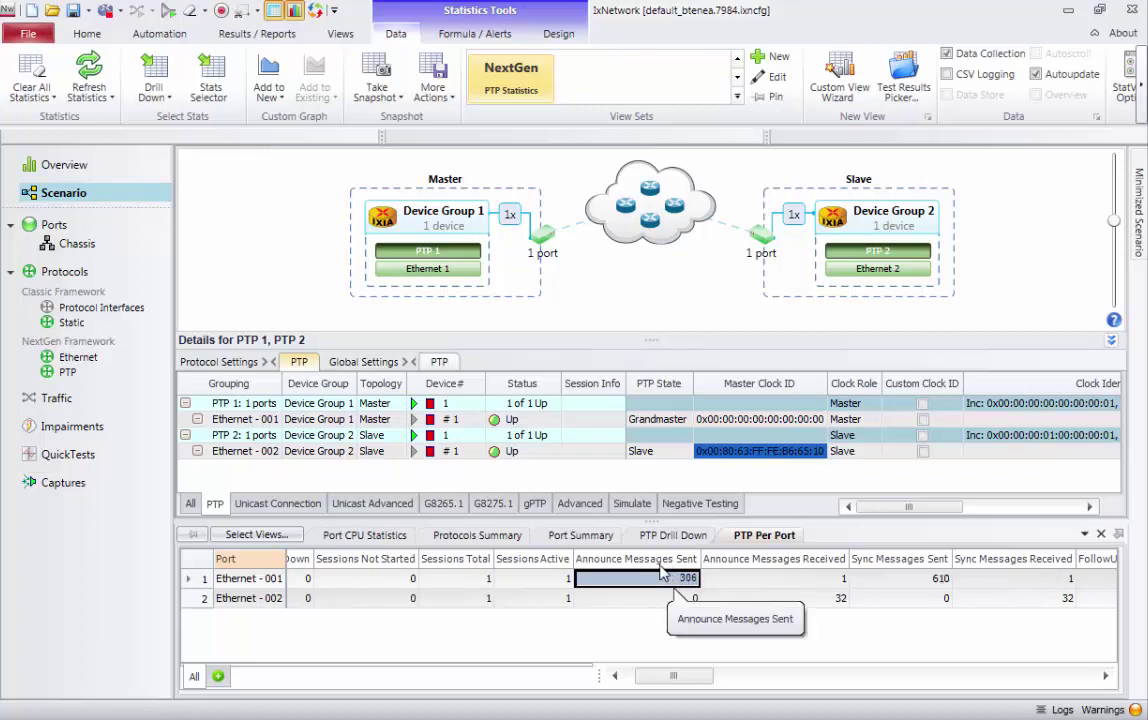
click(762, 598)
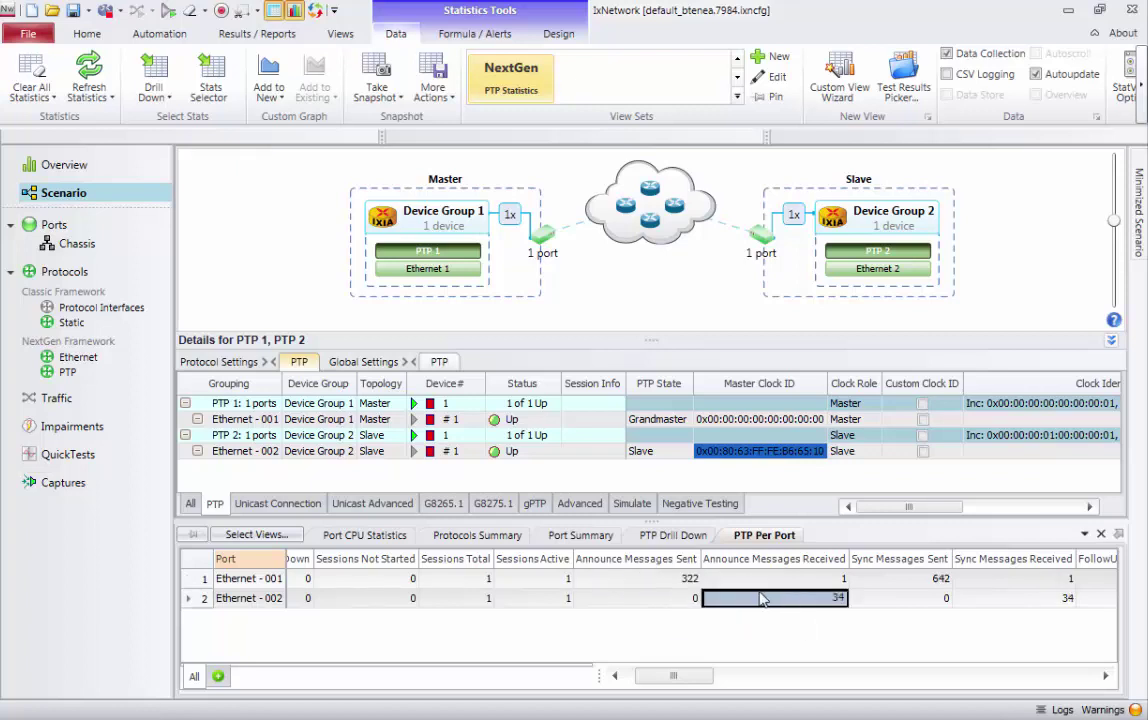
click(678, 580)
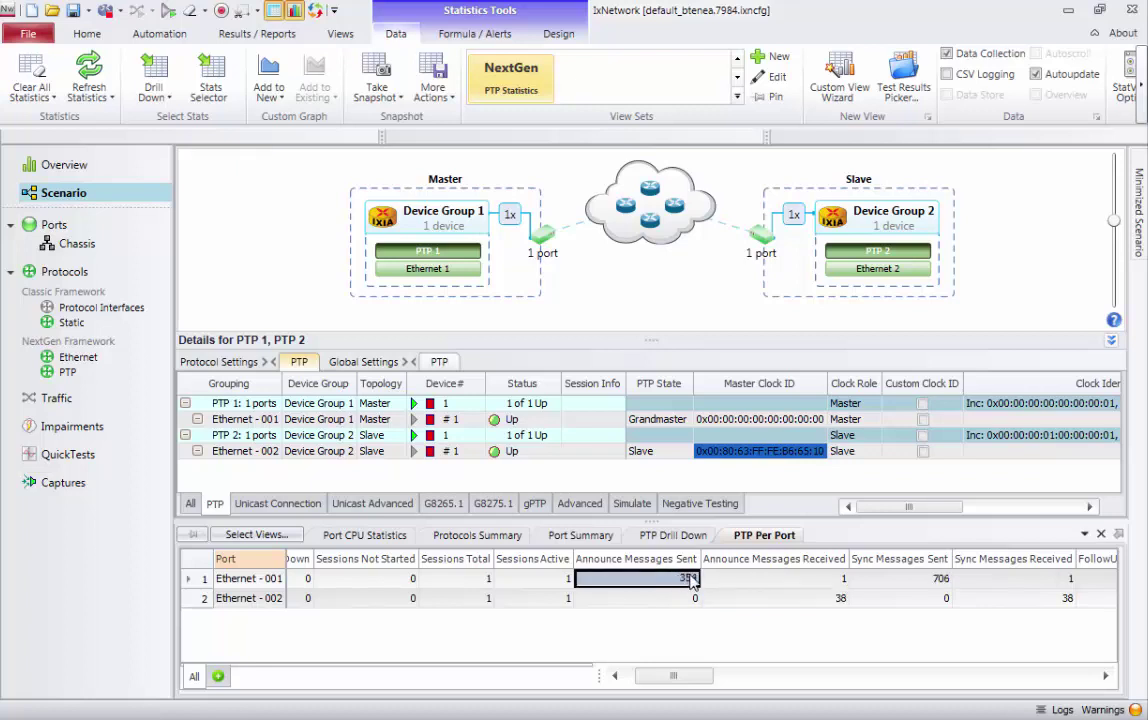
click(748, 581)
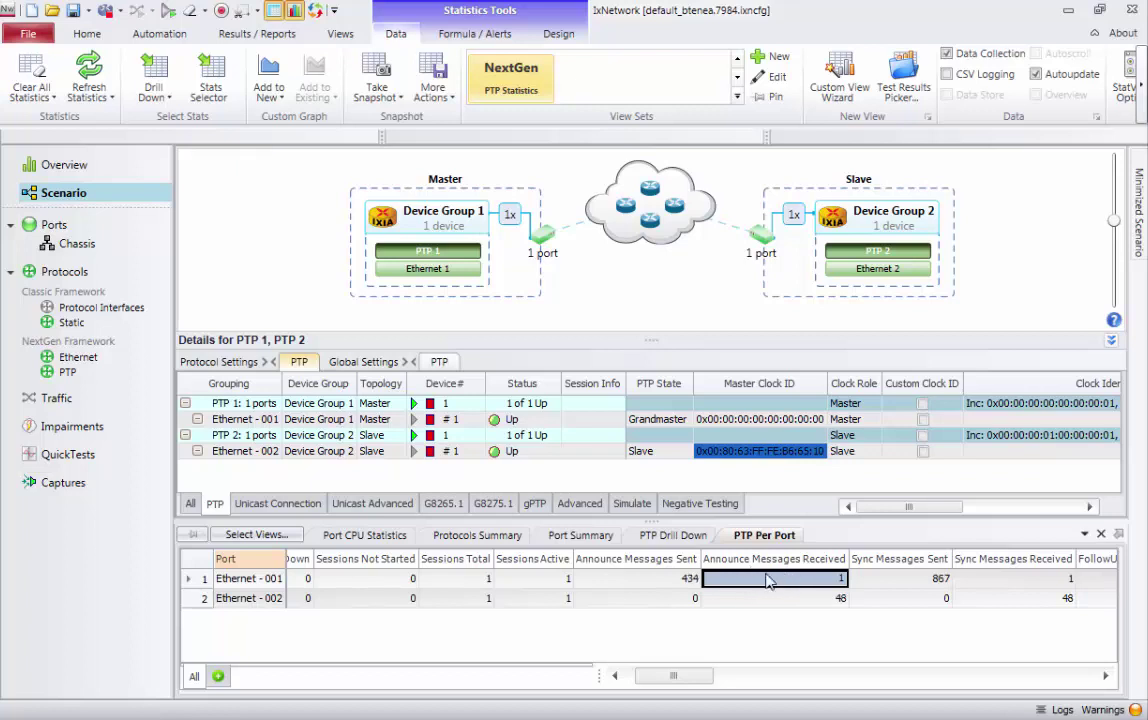
drag(678, 682, 969, 679)
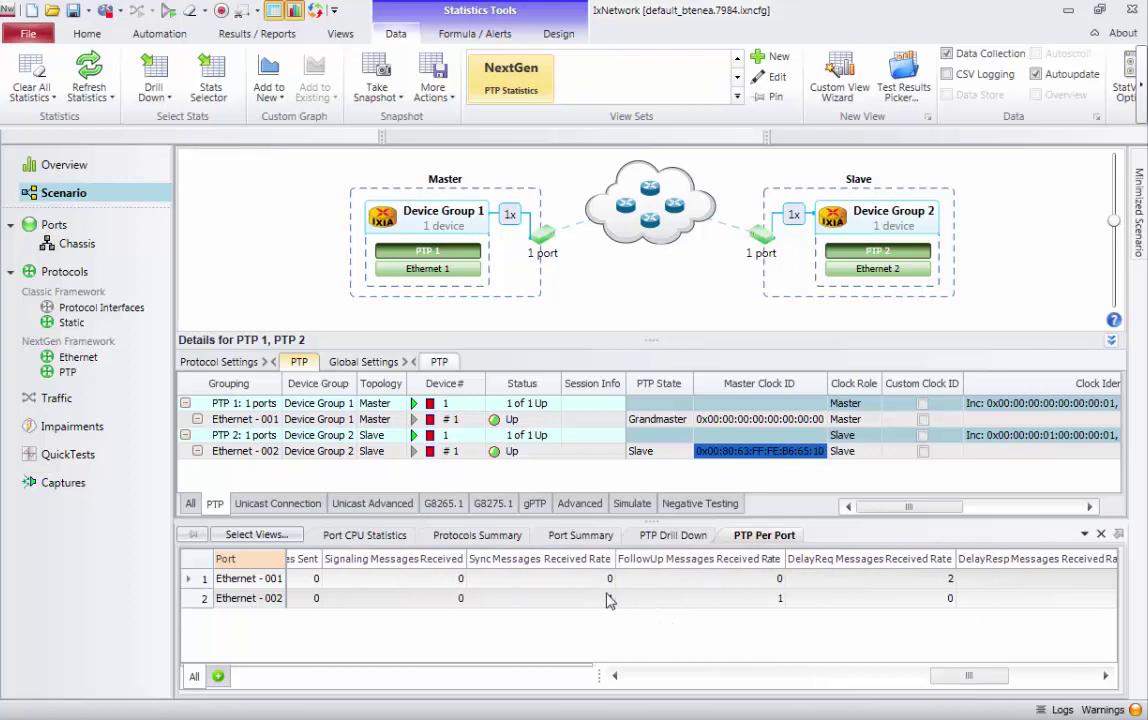
drag(579, 605, 638, 608)
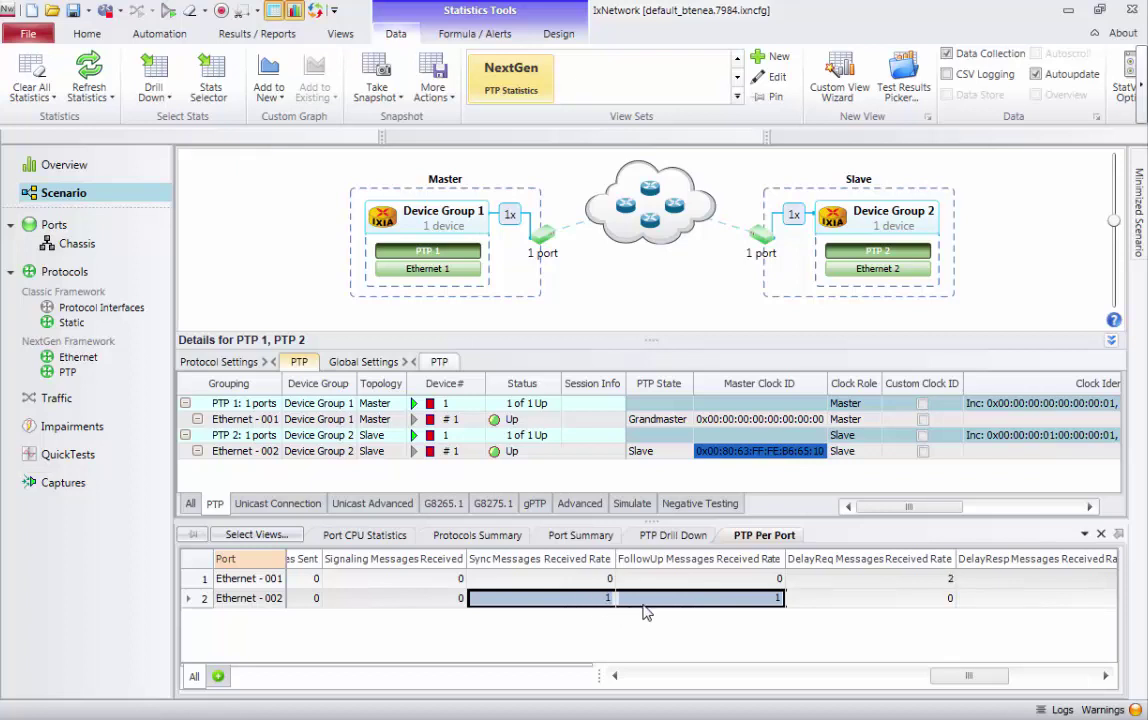
- Enable automatic refresh of the PTP Drill Down statistics and examine the port, master port and grandmaster port identities of the sessions
click(655, 538)
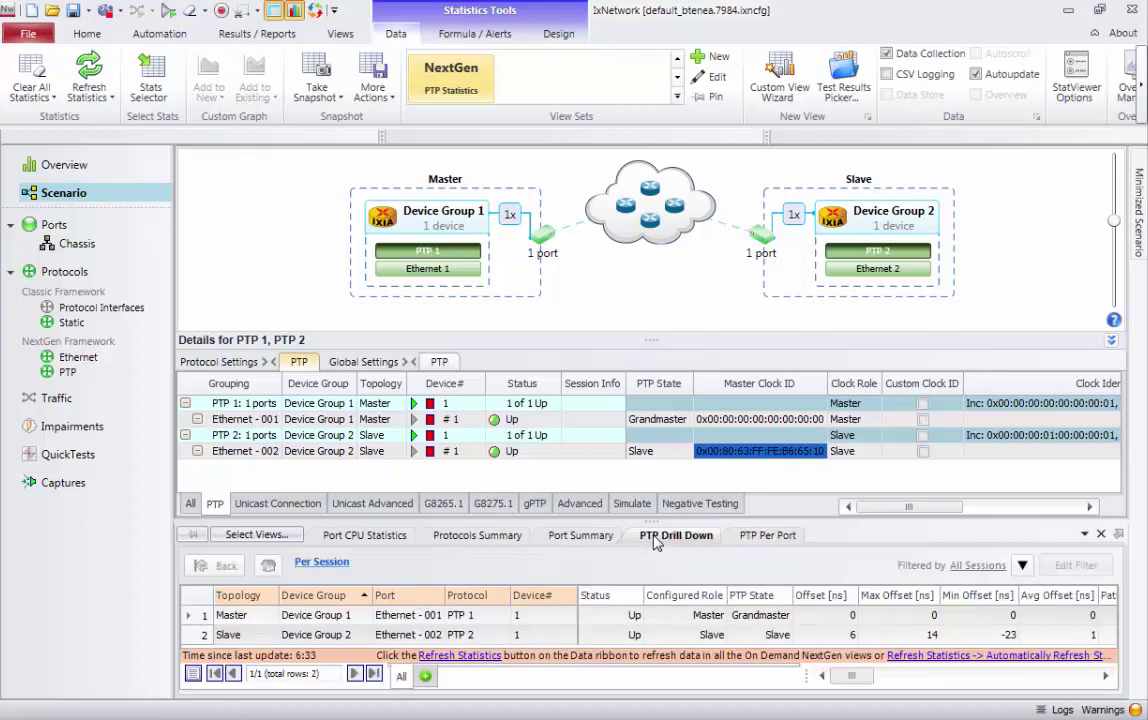
click(940, 668)
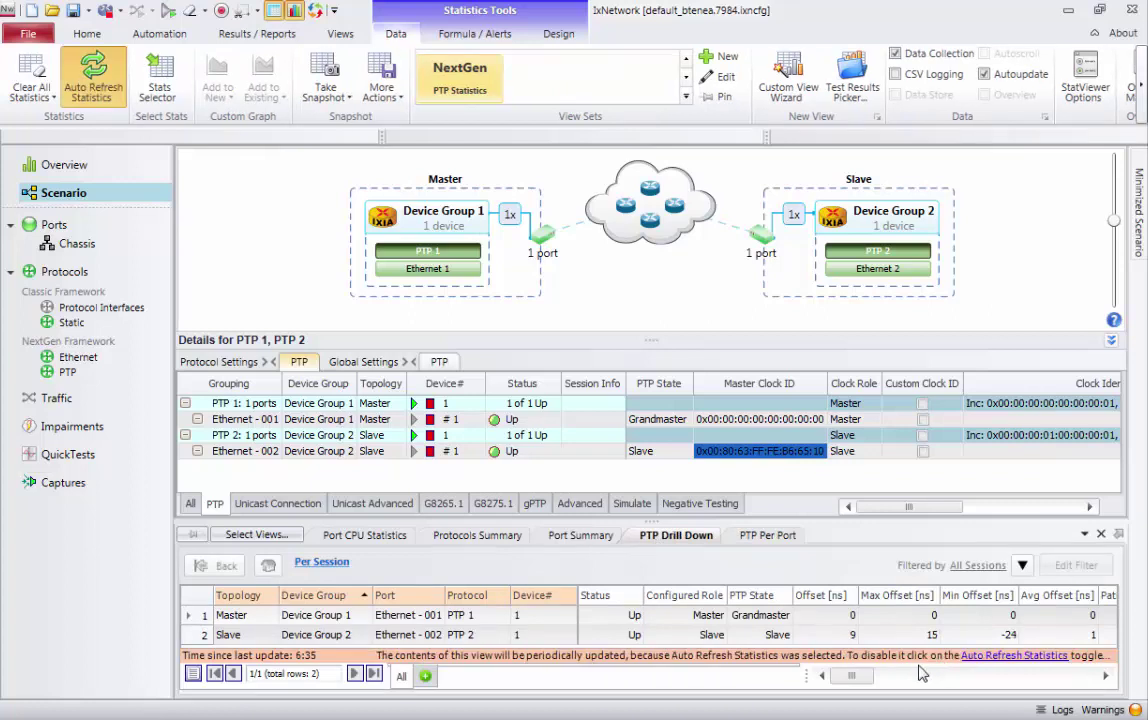
drag(845, 683, 909, 684)
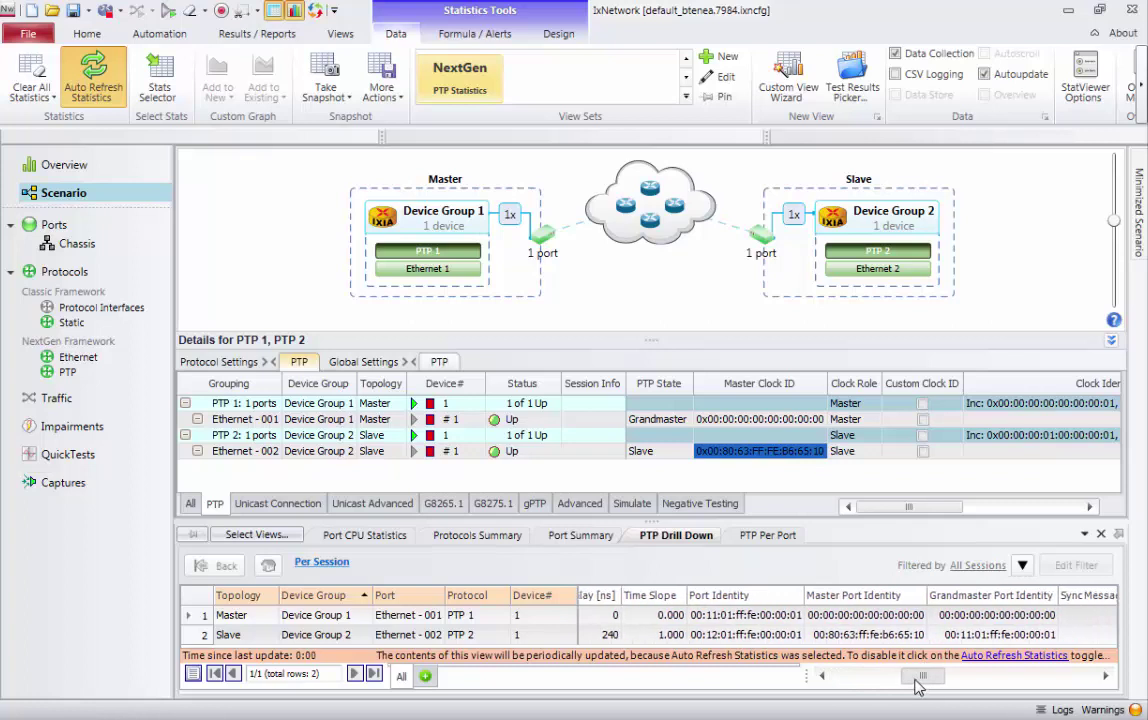
click(733, 636)
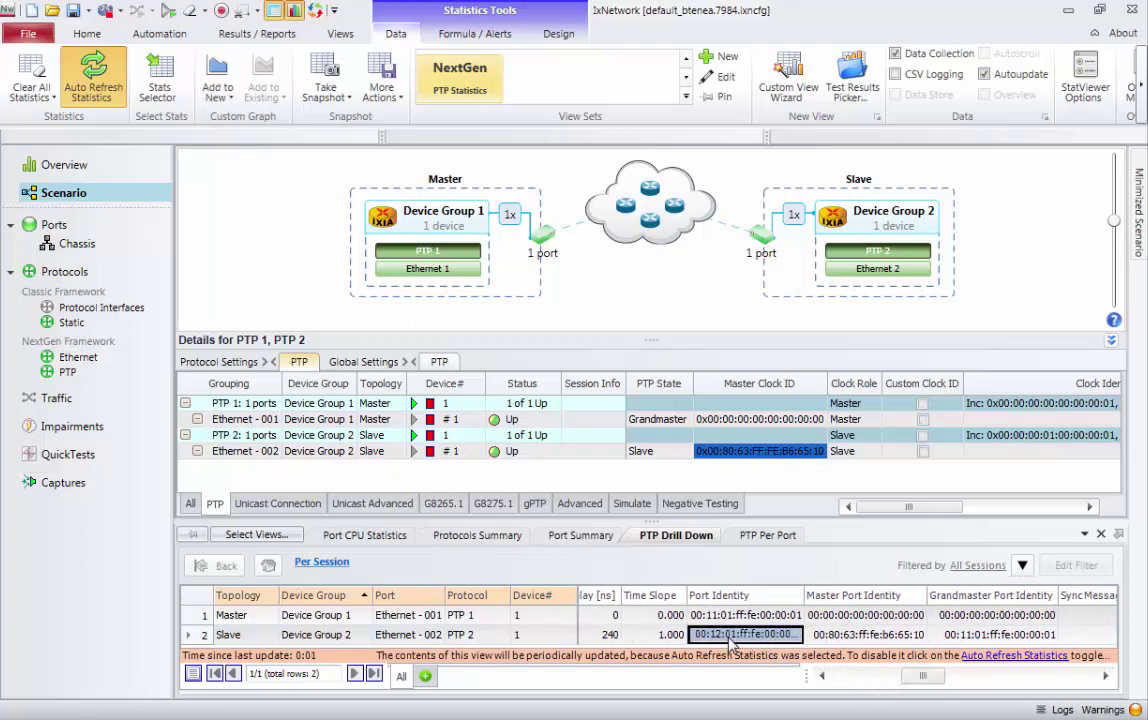
drag(745, 645, 830, 647)
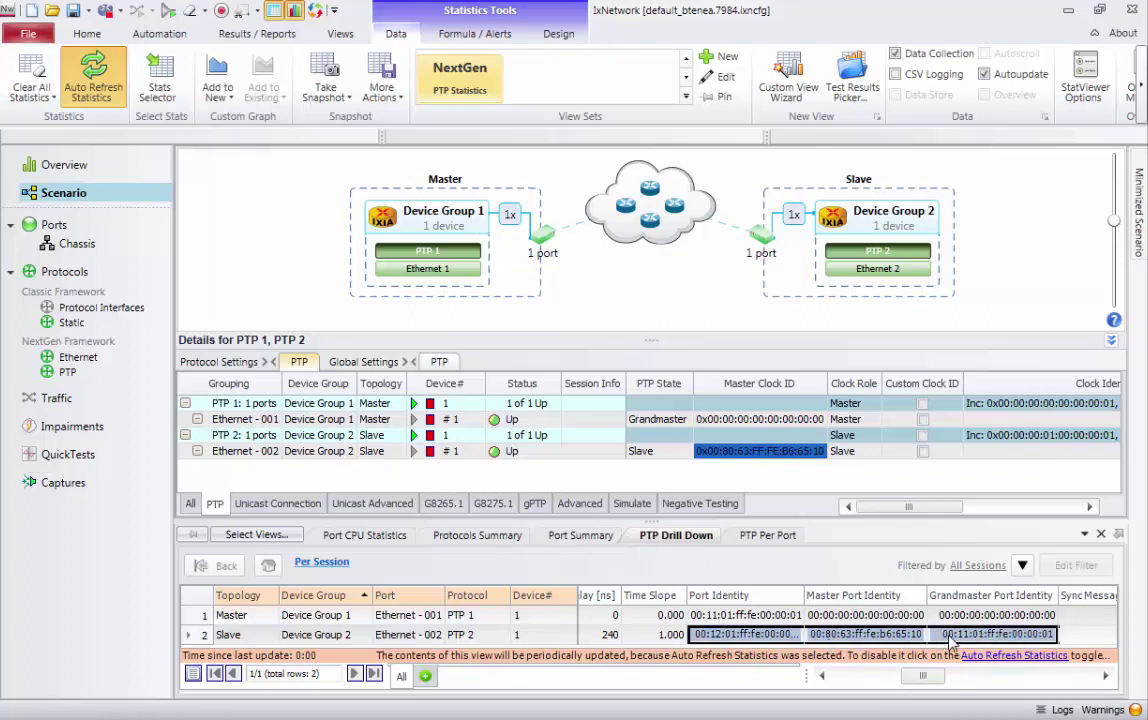
click(835, 641)
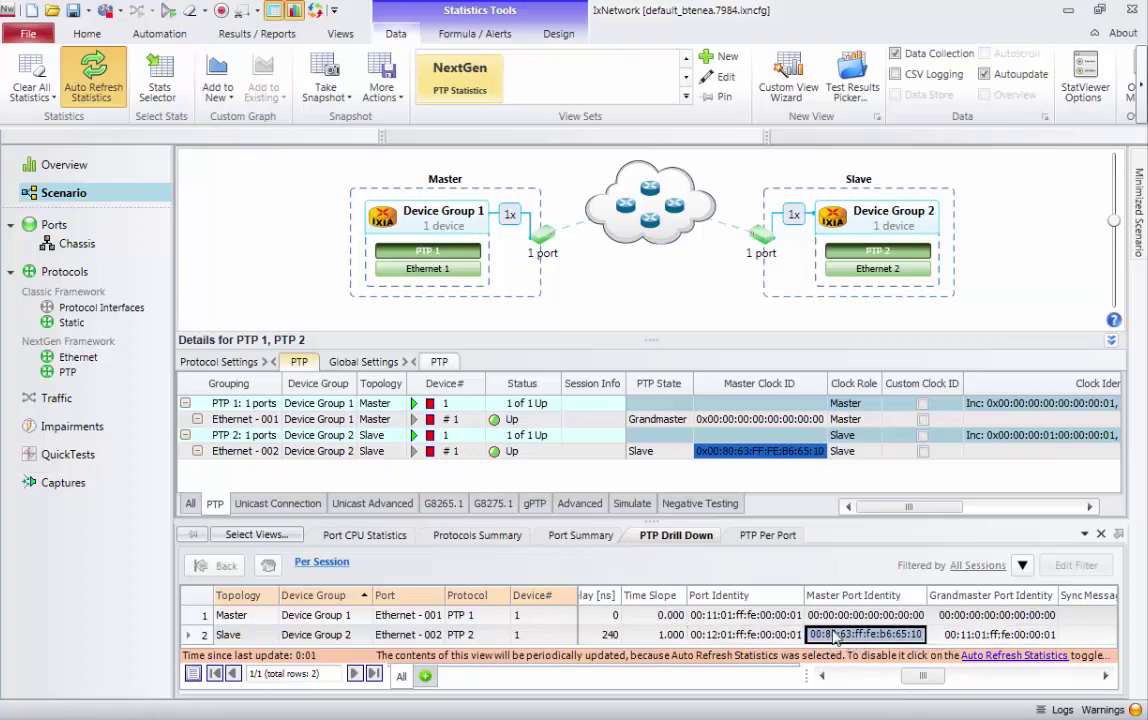
click(958, 638)
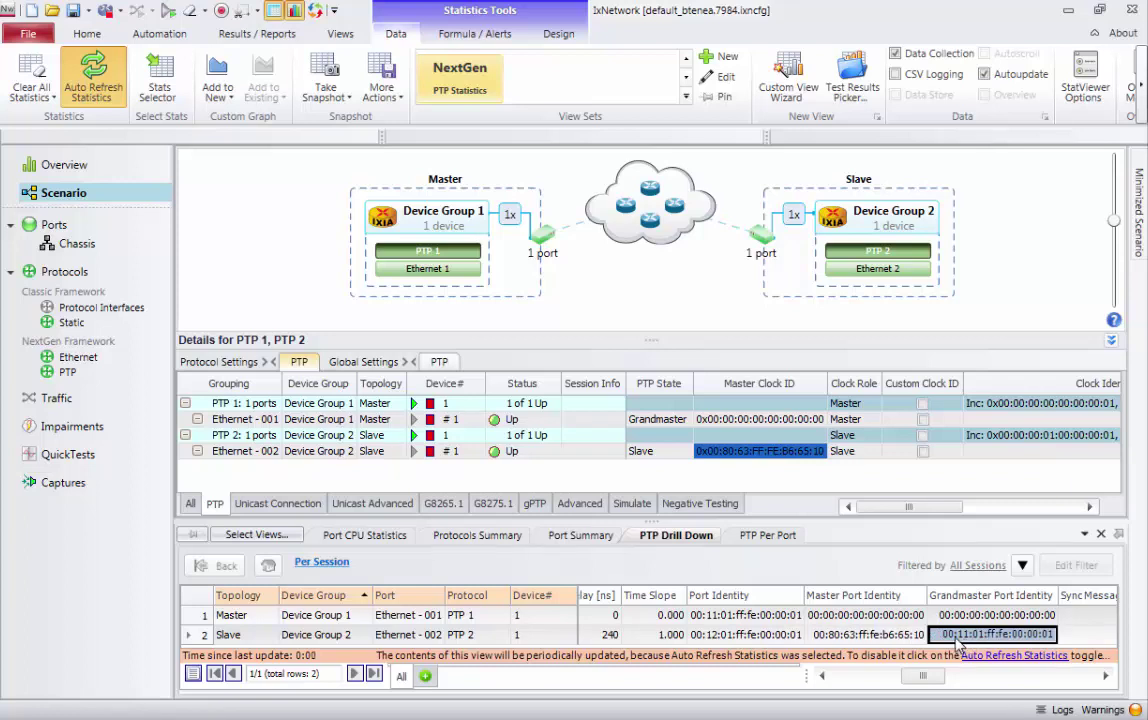
click(754, 616)
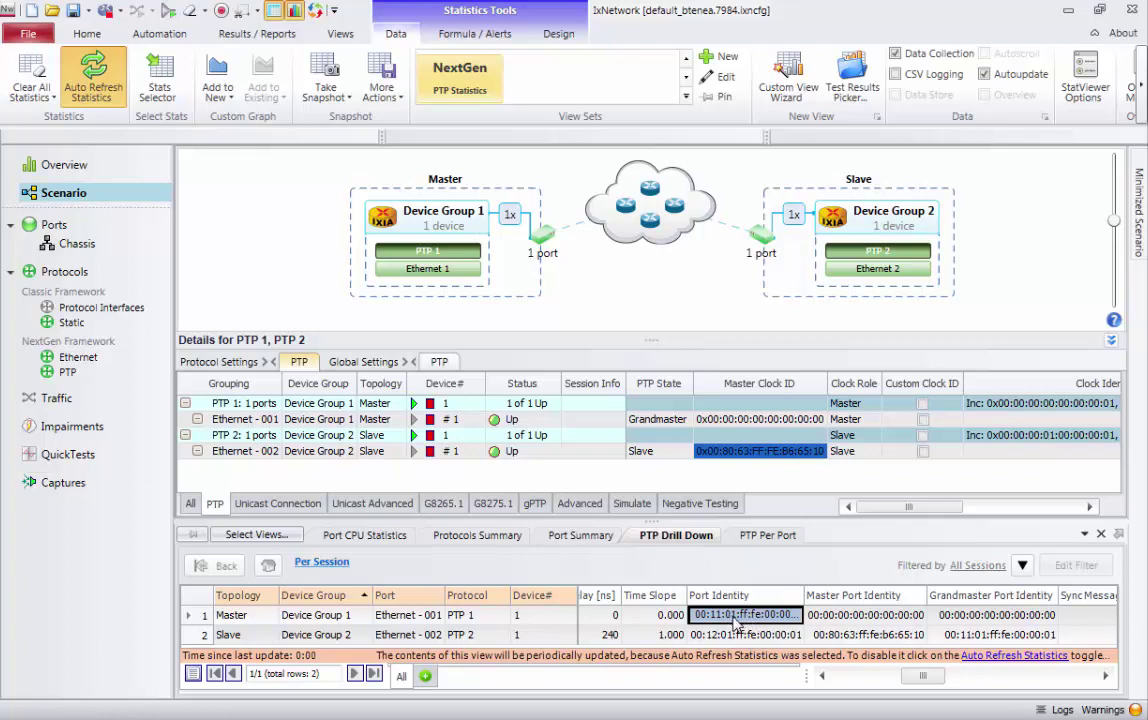
- Stop all protocols and enable Simulate Boundary for PTP 1 in the PTP simulation settings
click(104, 13)
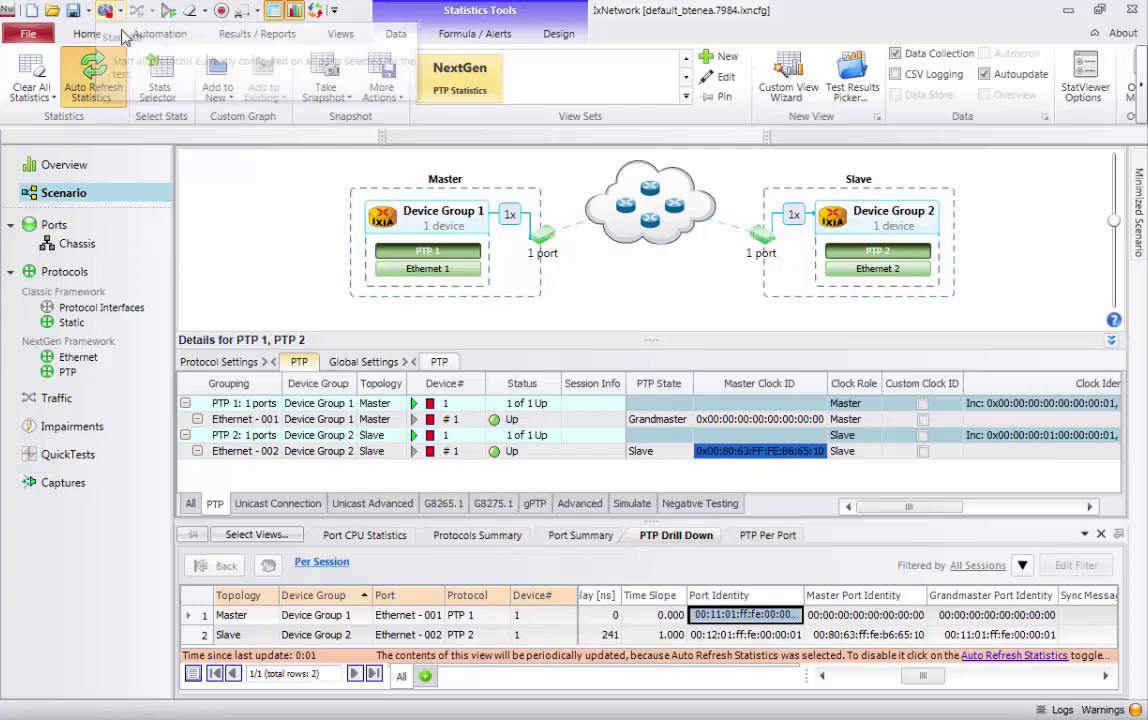
click(626, 507)
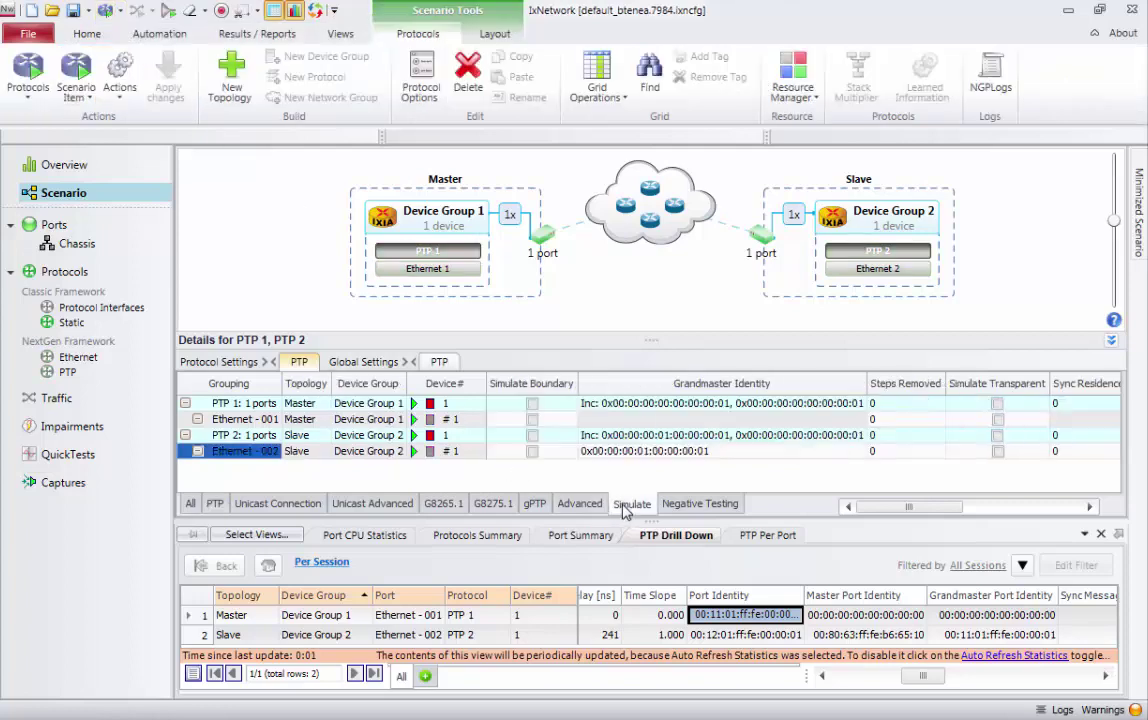
click(533, 405)
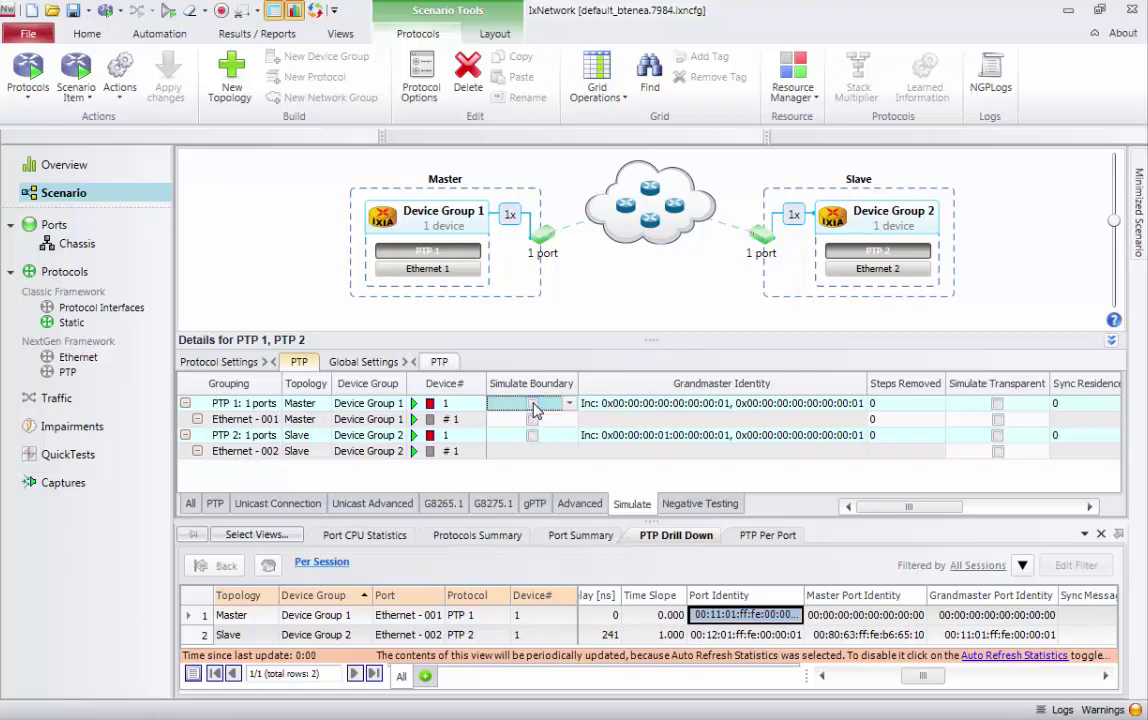
click(533, 404)
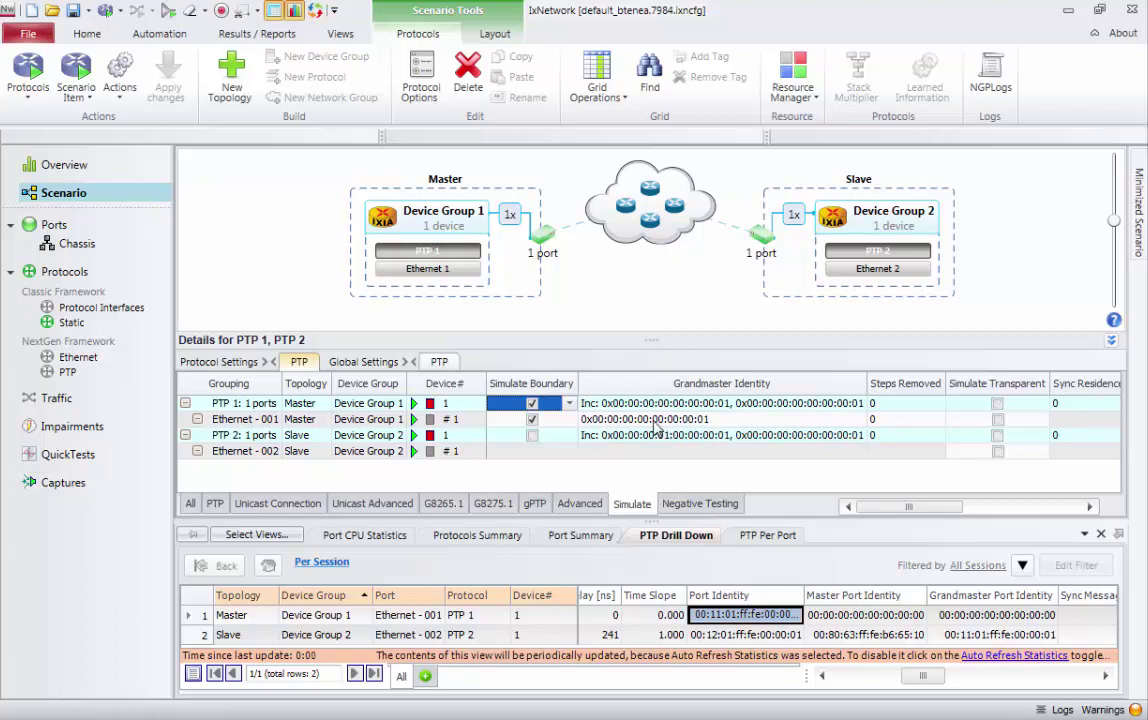
- Review the simulated Grandmaster Identity of PTP 1 and set its Steps Removed to 4
double_click(716, 420)
drag(716, 420, 592, 421)
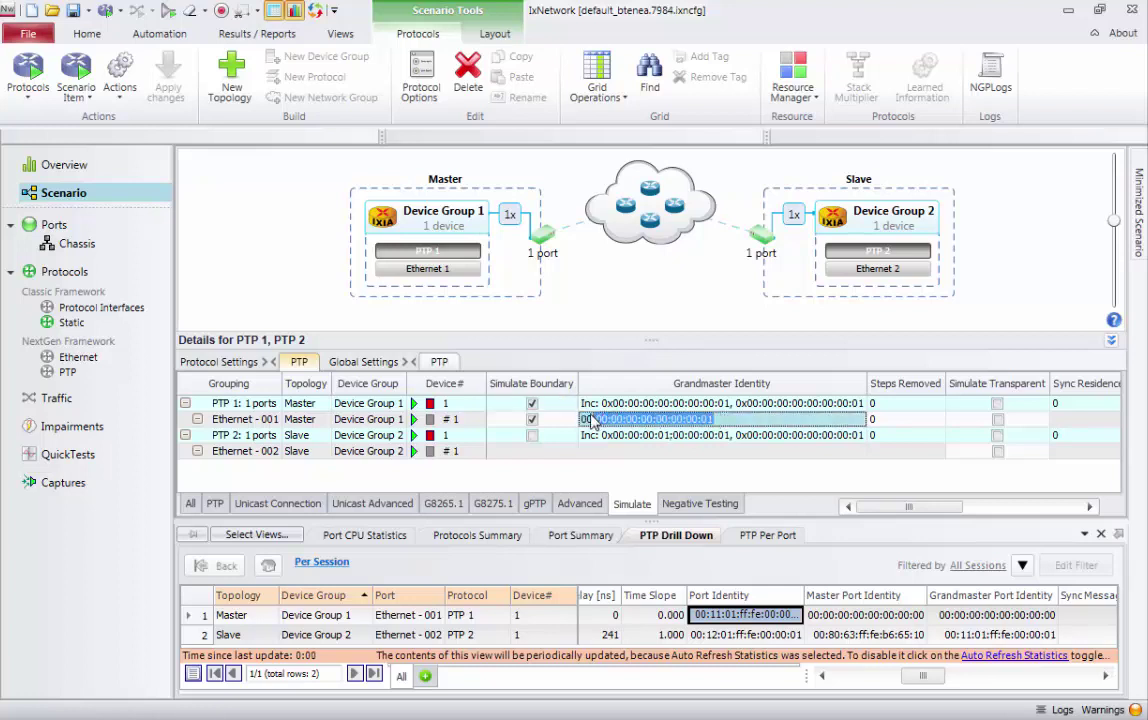
click(719, 422)
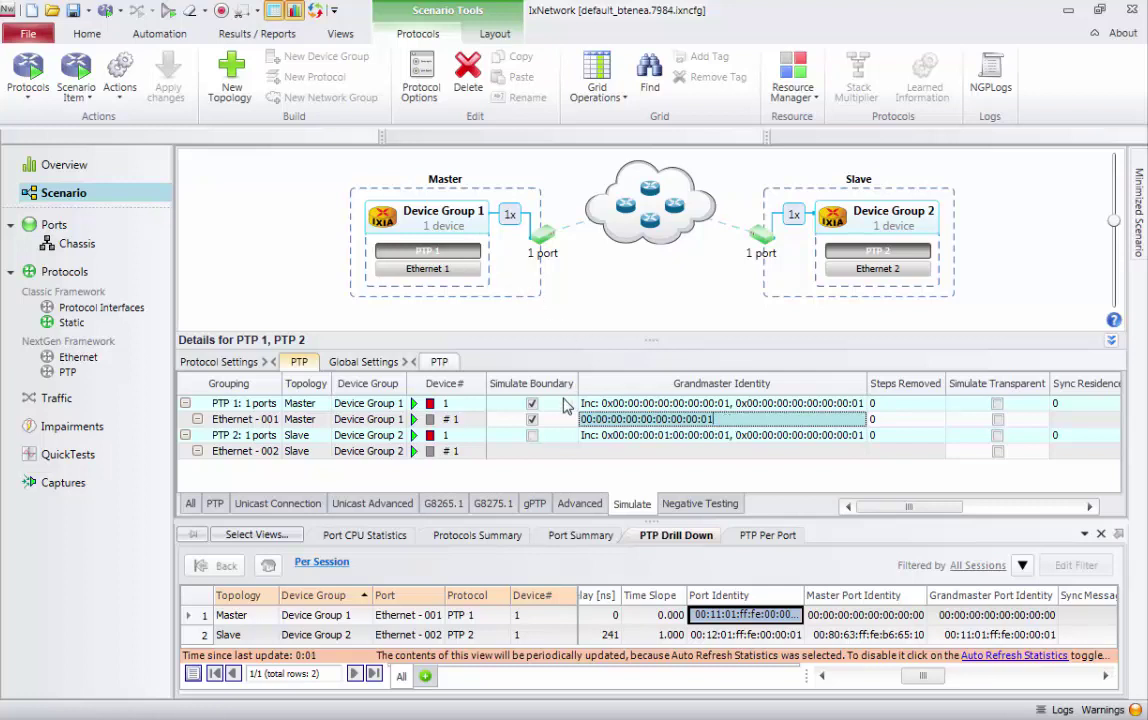
click(872, 404)
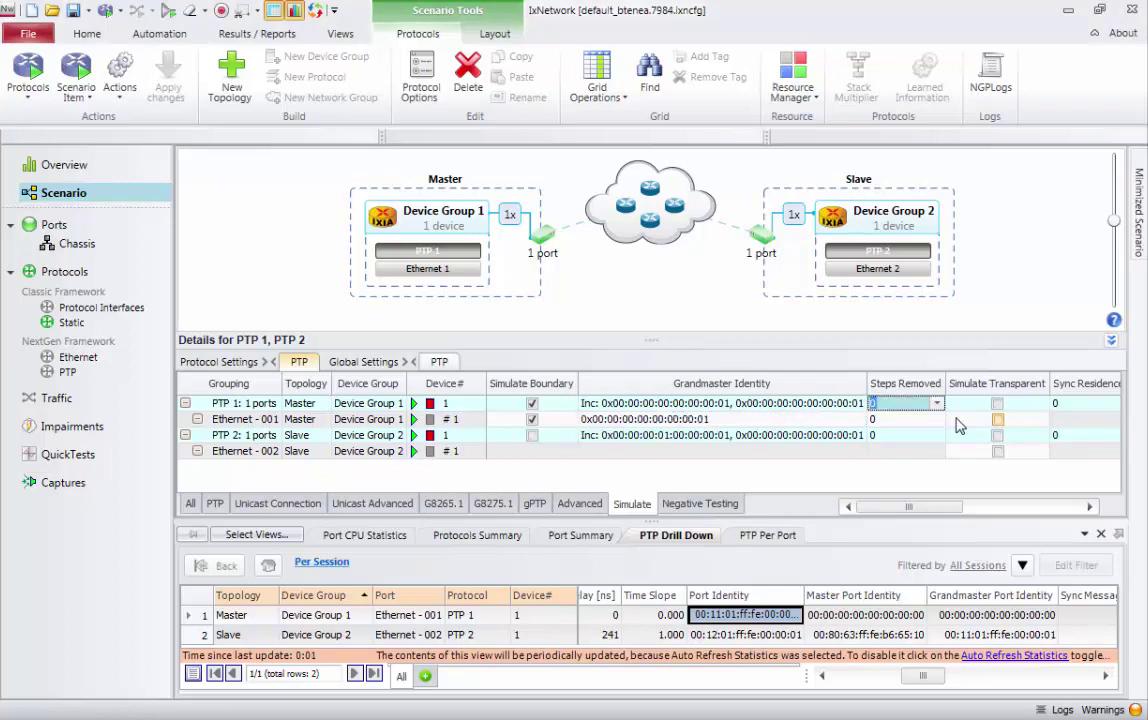
text(4)
key(Return)
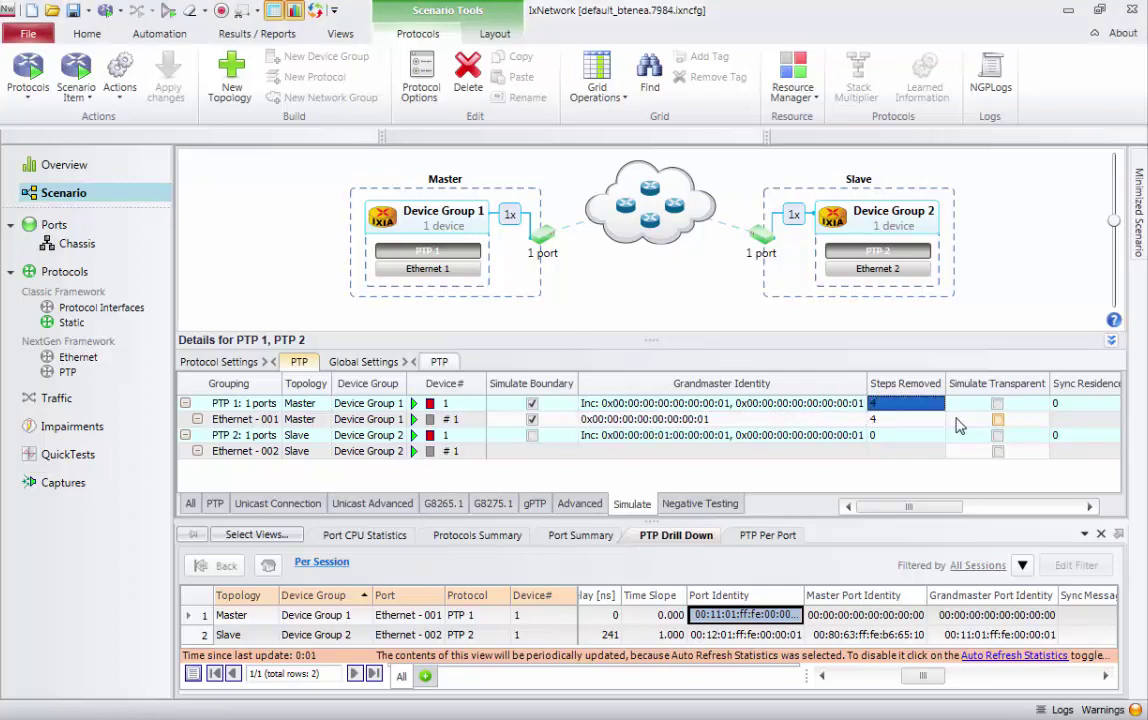
- Start the Master topology again, followed by the Slave topology, with boundary simulation active
mouse_move(525, 178)
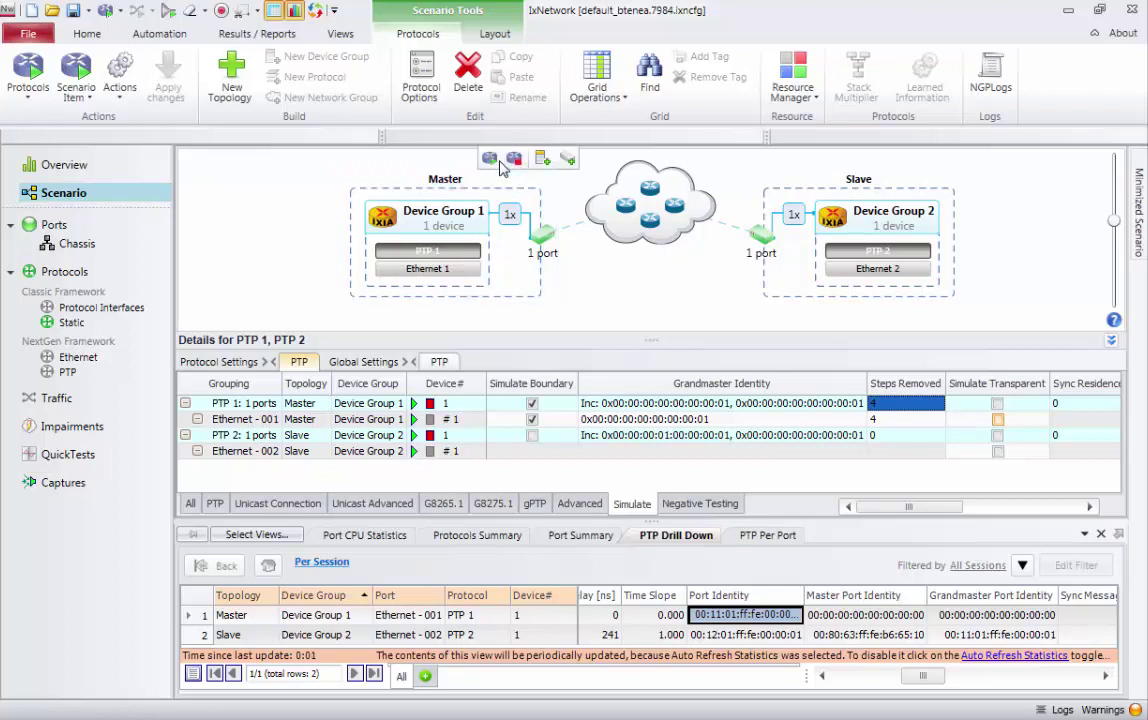
click(490, 159)
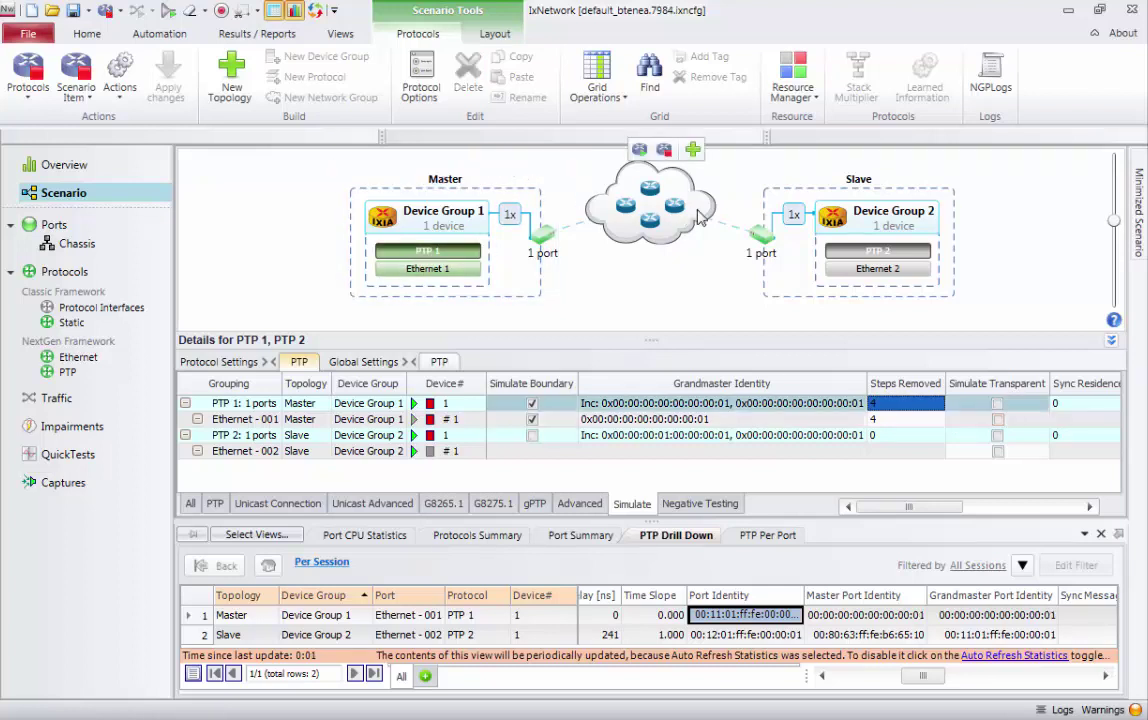
mouse_move(930, 180)
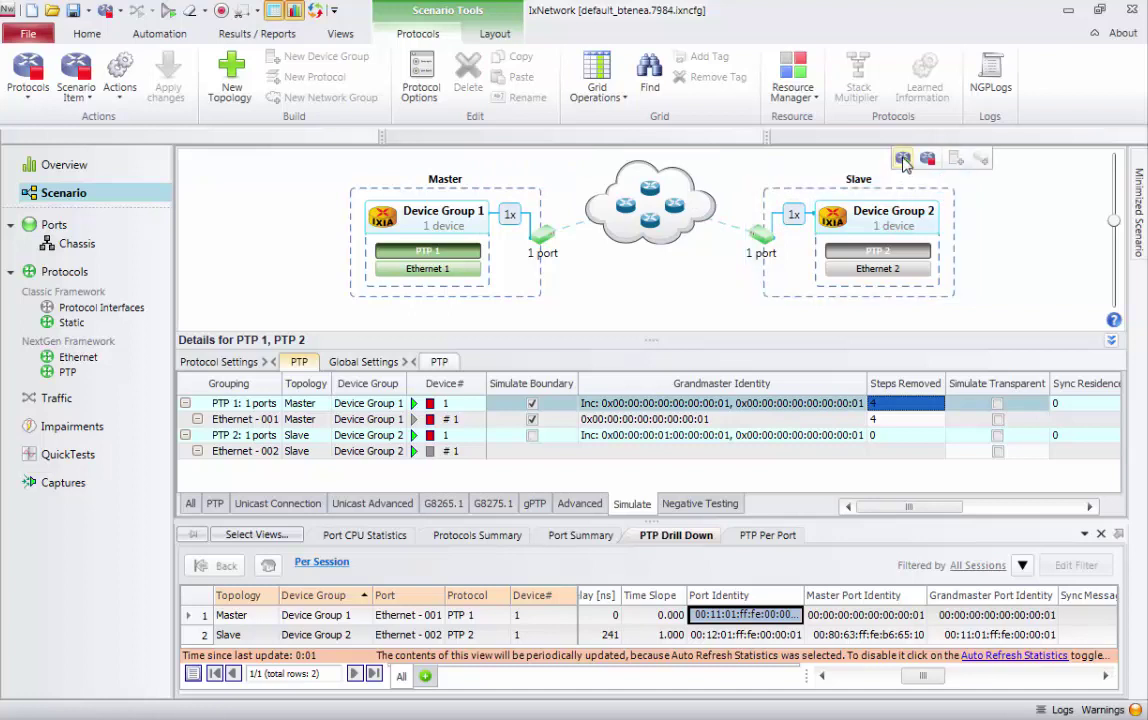
click(902, 160)
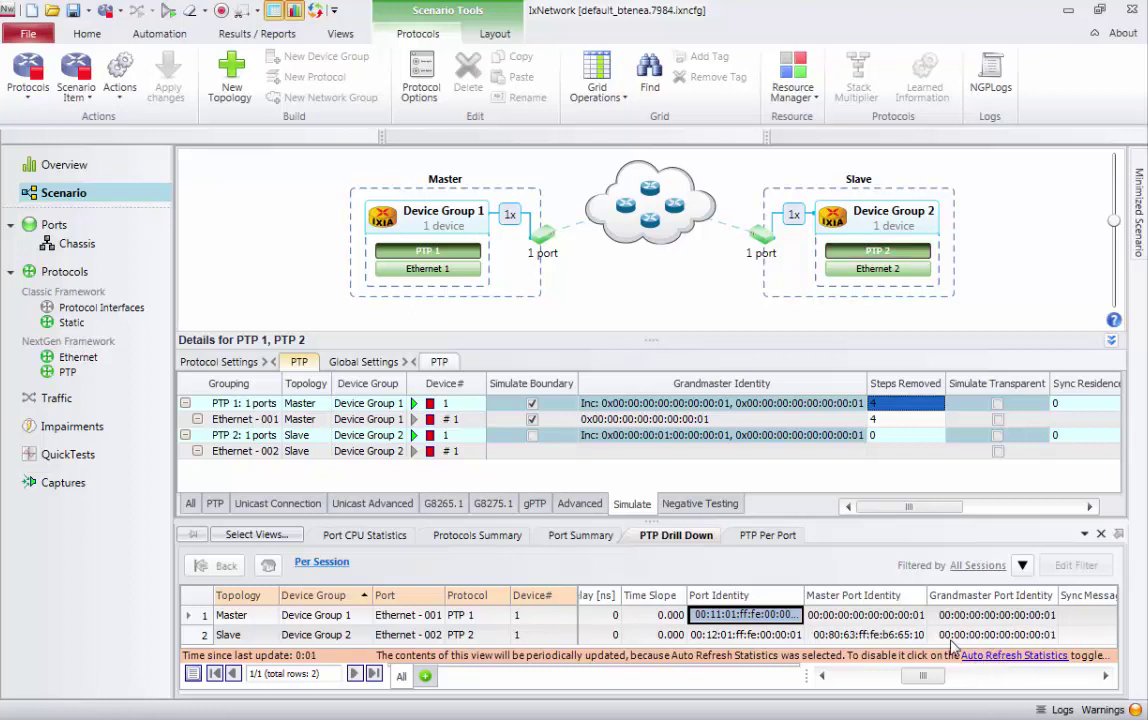
- Check the slave session's port, master port and grandmaster port identities in the PTP Drill Down statistics with the boundary clock simulated
click(752, 638)
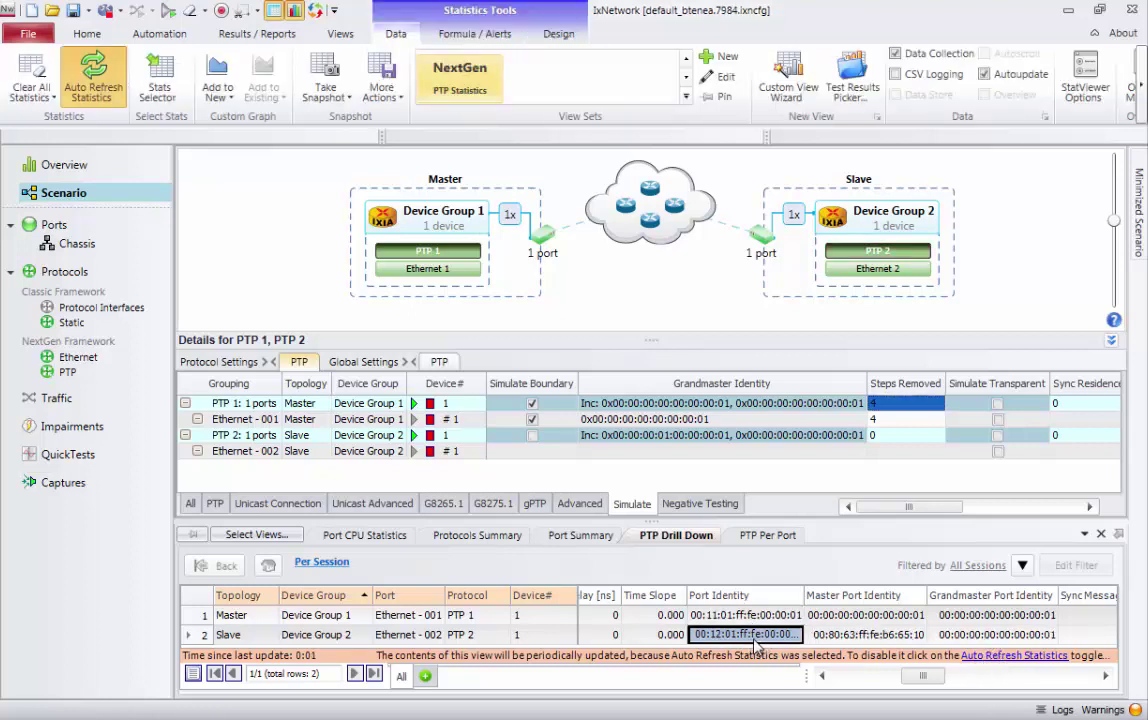
click(862, 635)
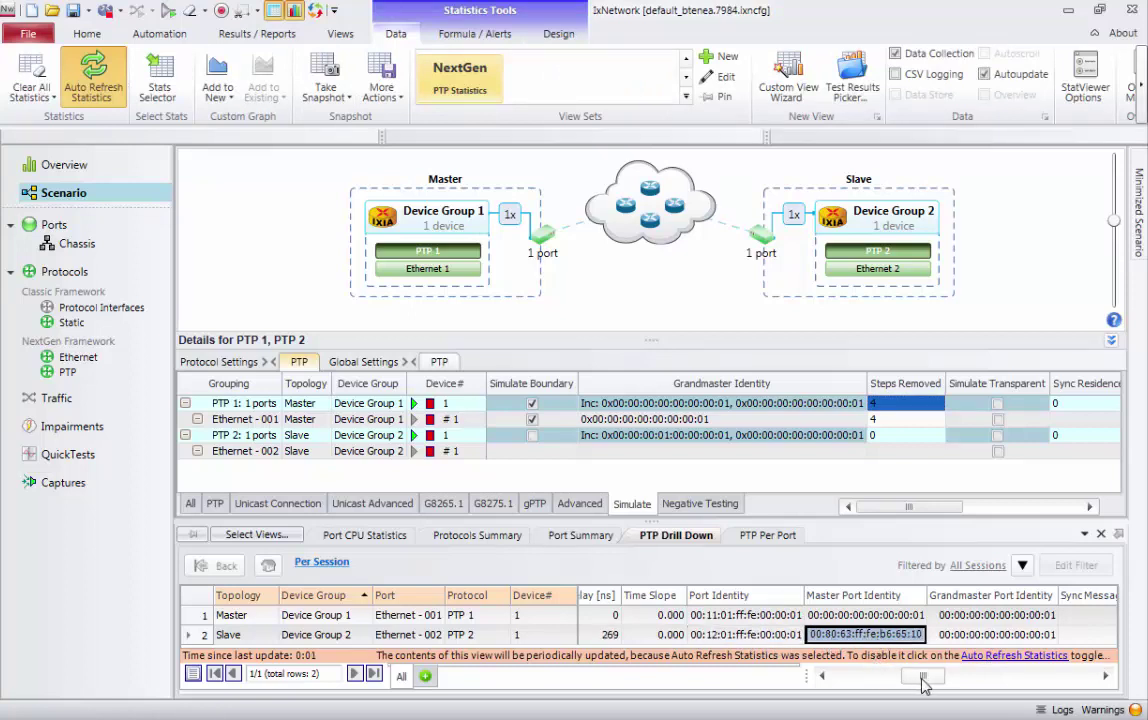
drag(923, 682, 927, 682)
click(984, 636)
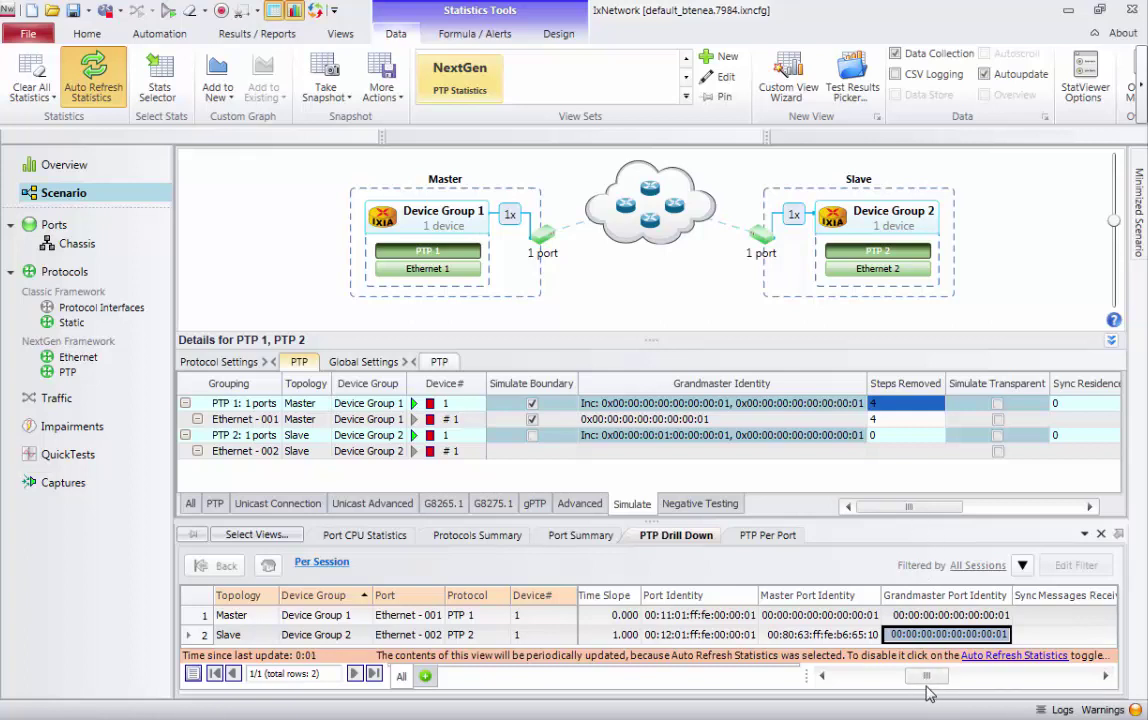
- Add all remaining statistics, from Announce Messages Sent onward, to the selected statistics of the PTP Drill Down view
mouse_move(930, 688)
mouse_down()
mouse_move(969, 688)
mouse_move(934, 689)
mouse_up()
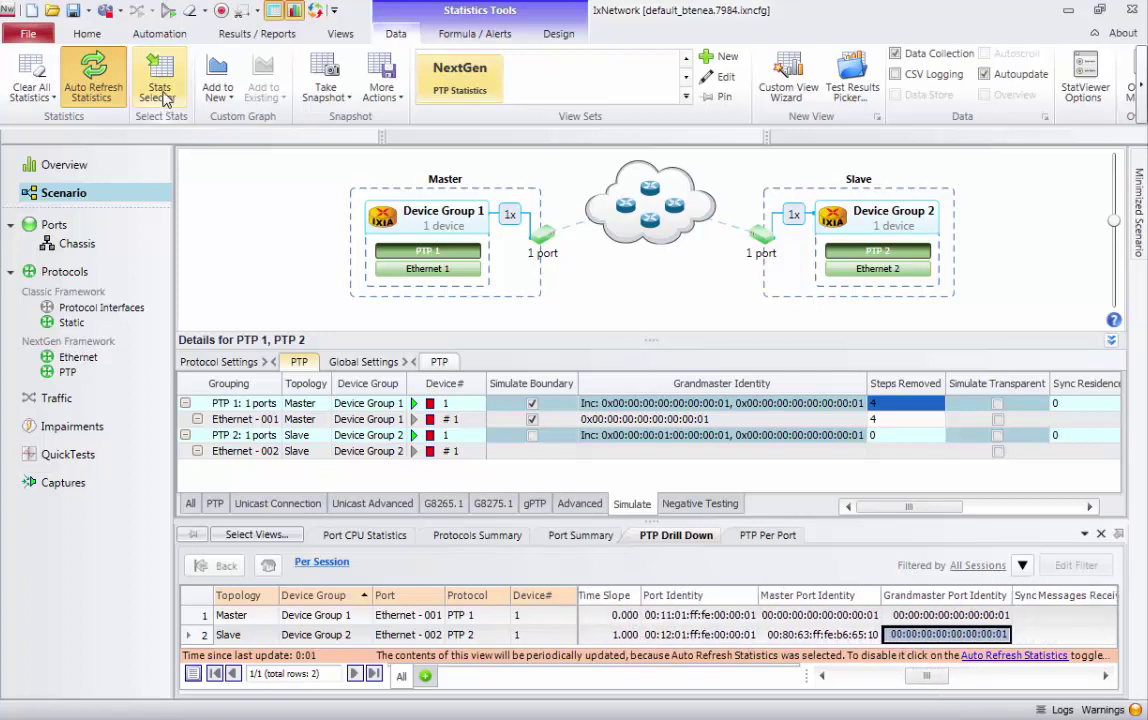
click(160, 88)
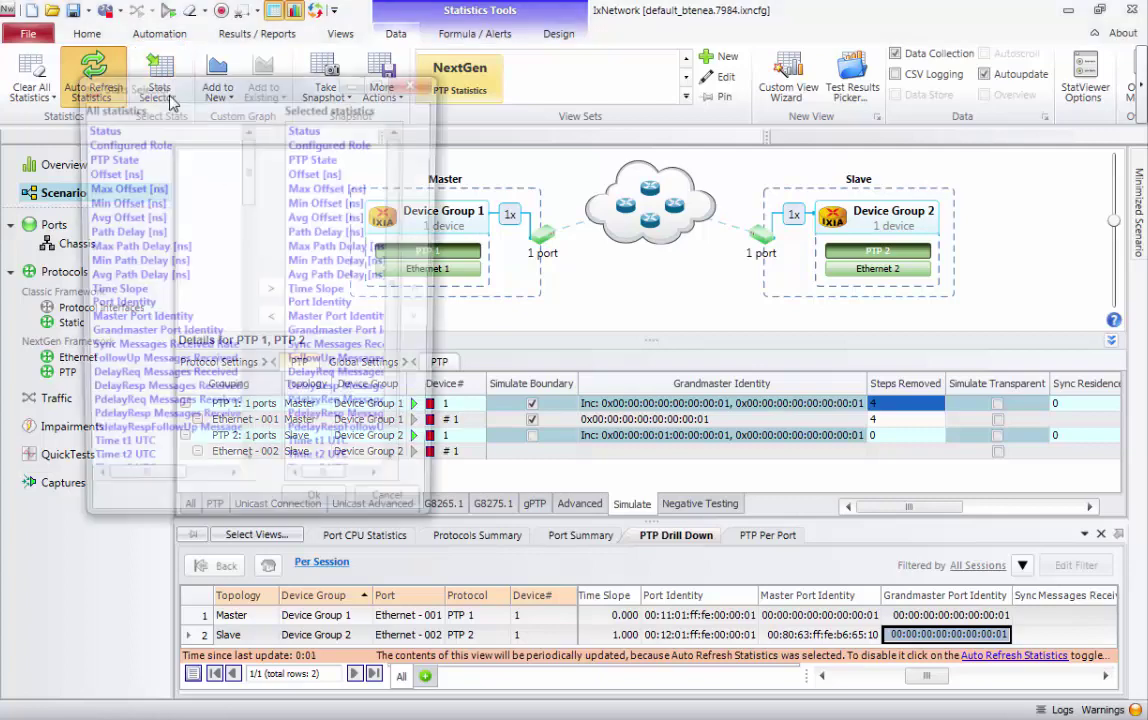
drag(248, 173, 248, 238)
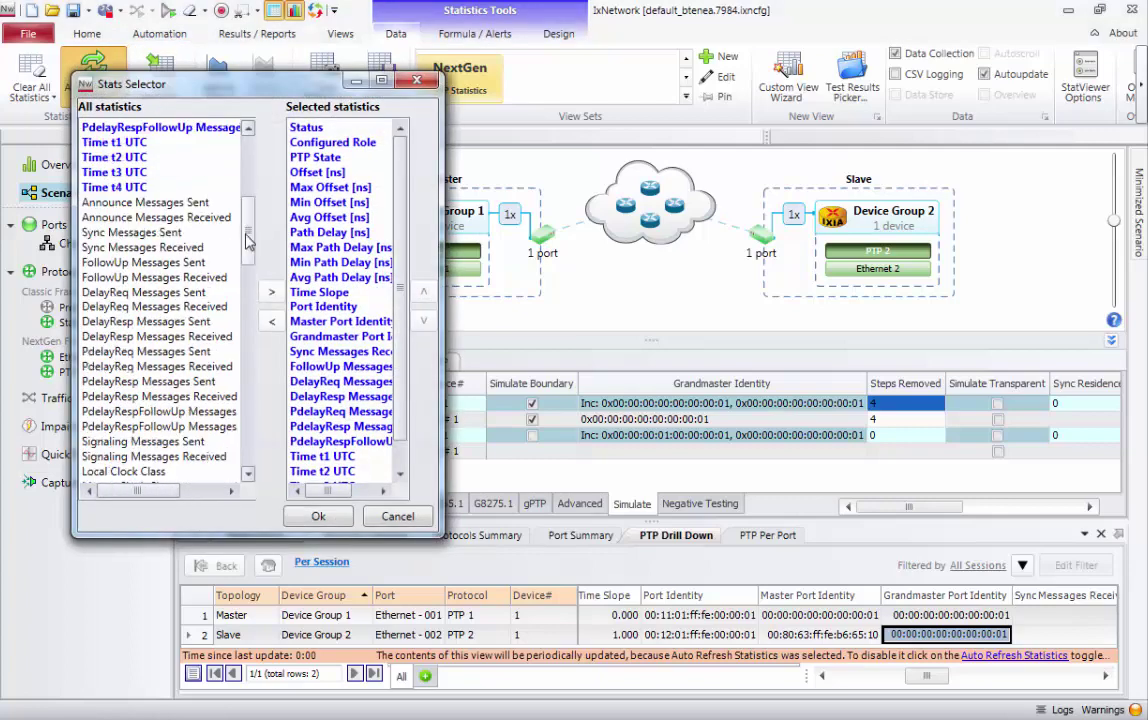
click(160, 202)
scroll(250, 370, down, 7)
scroll(246, 456, down, 15)
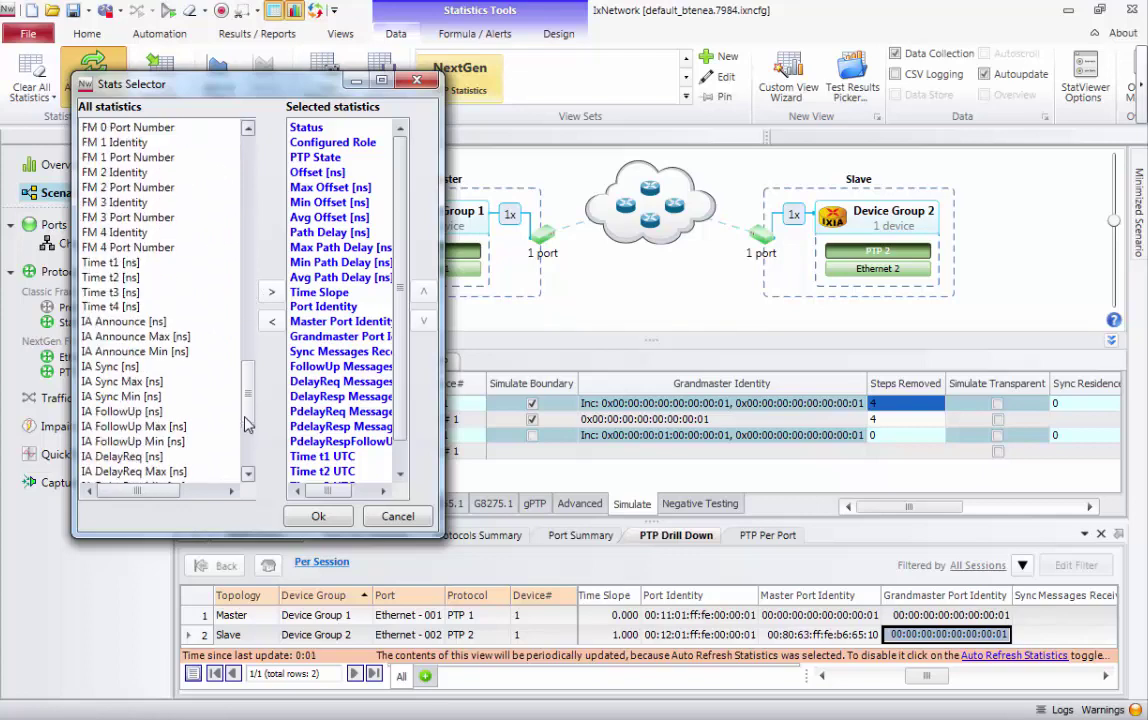
shift+click(210, 472)
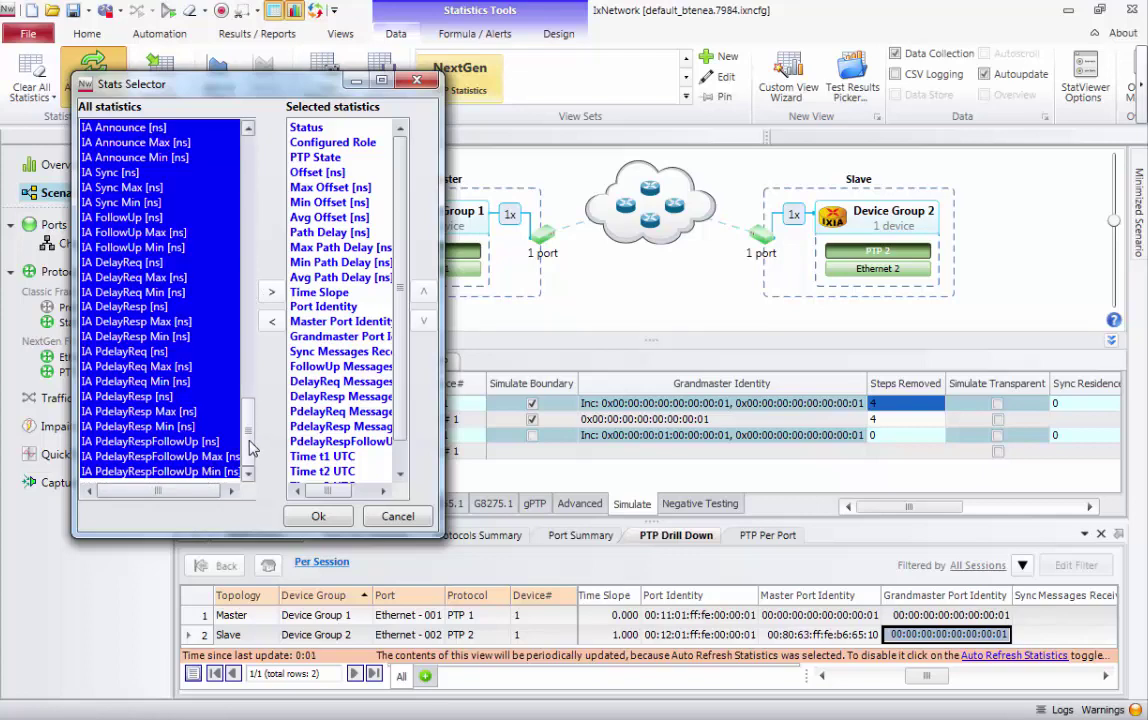
drag(250, 448, 250, 256)
click(273, 296)
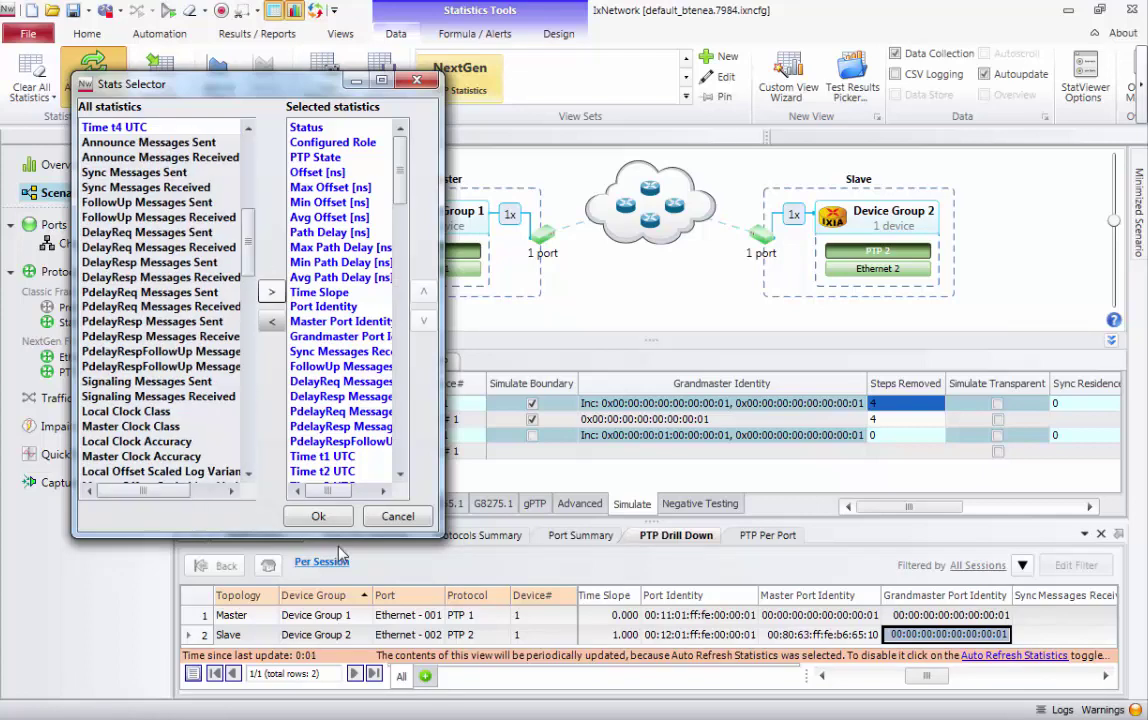
click(312, 515)
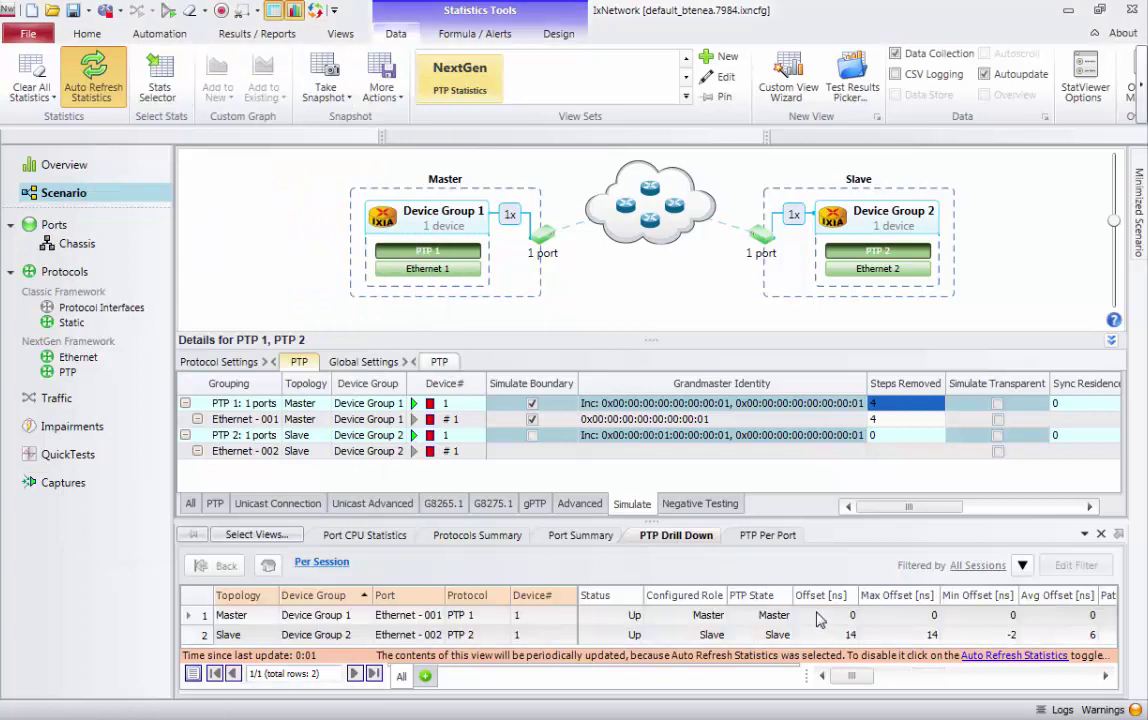
- Check the Local Clock Class of the master and slave sessions in the PTP Drill Down statistics
drag(830, 676, 956, 689)
click(950, 615)
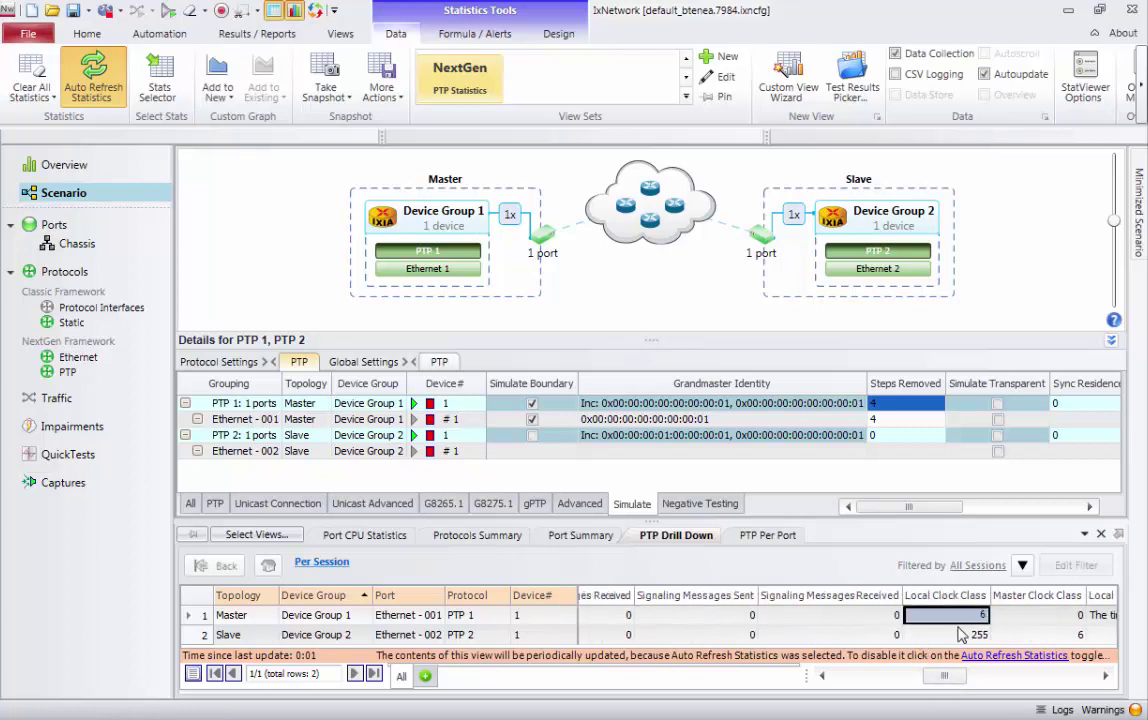
click(893, 515)
- Set the Clock Class of PTP 1 to 140, apply the change, and check the slave session's Master Clock Class
click(215, 503)
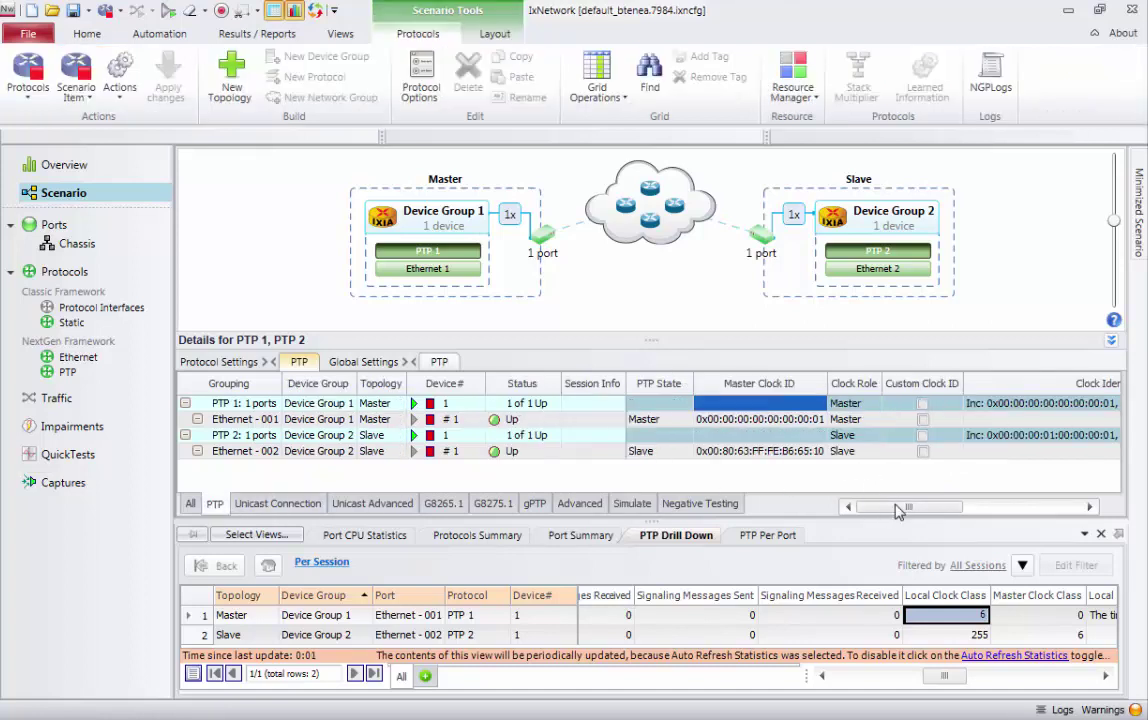
drag(897, 510, 992, 506)
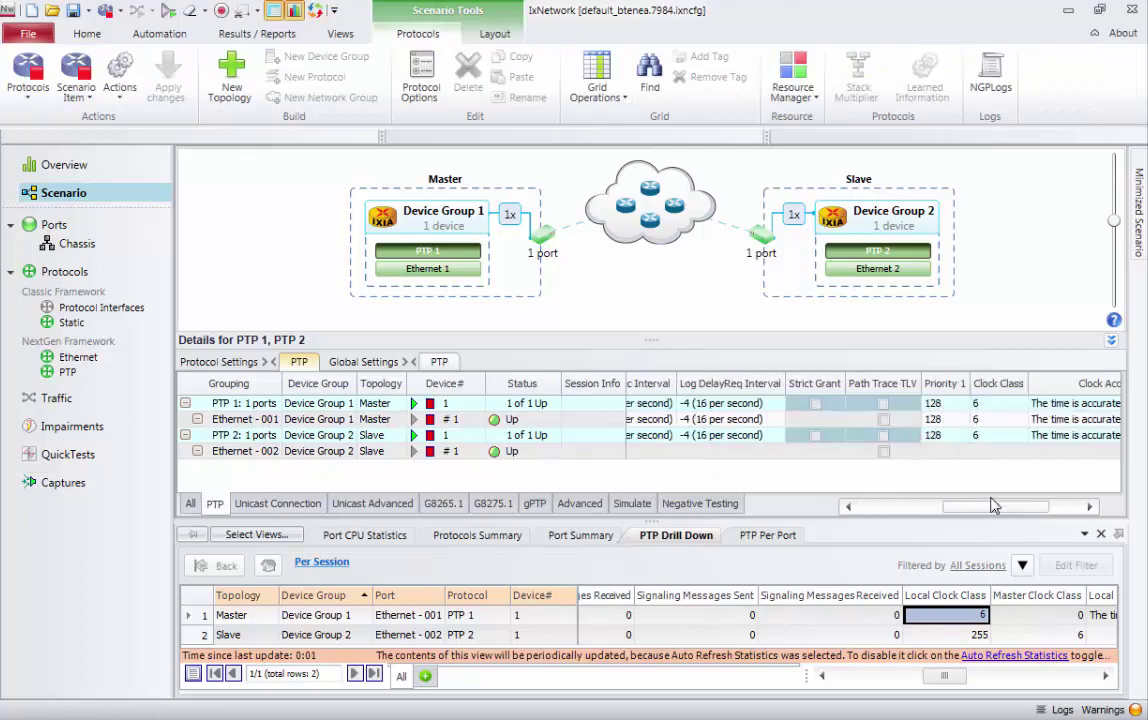
click(995, 403)
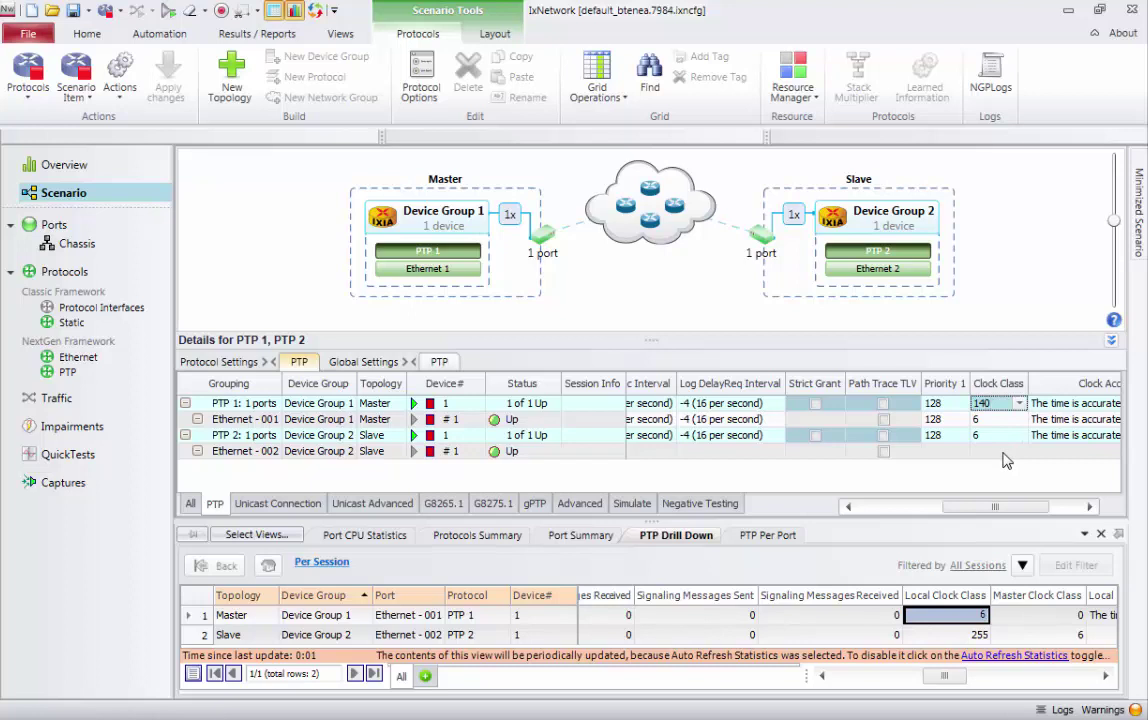
click(1005, 460)
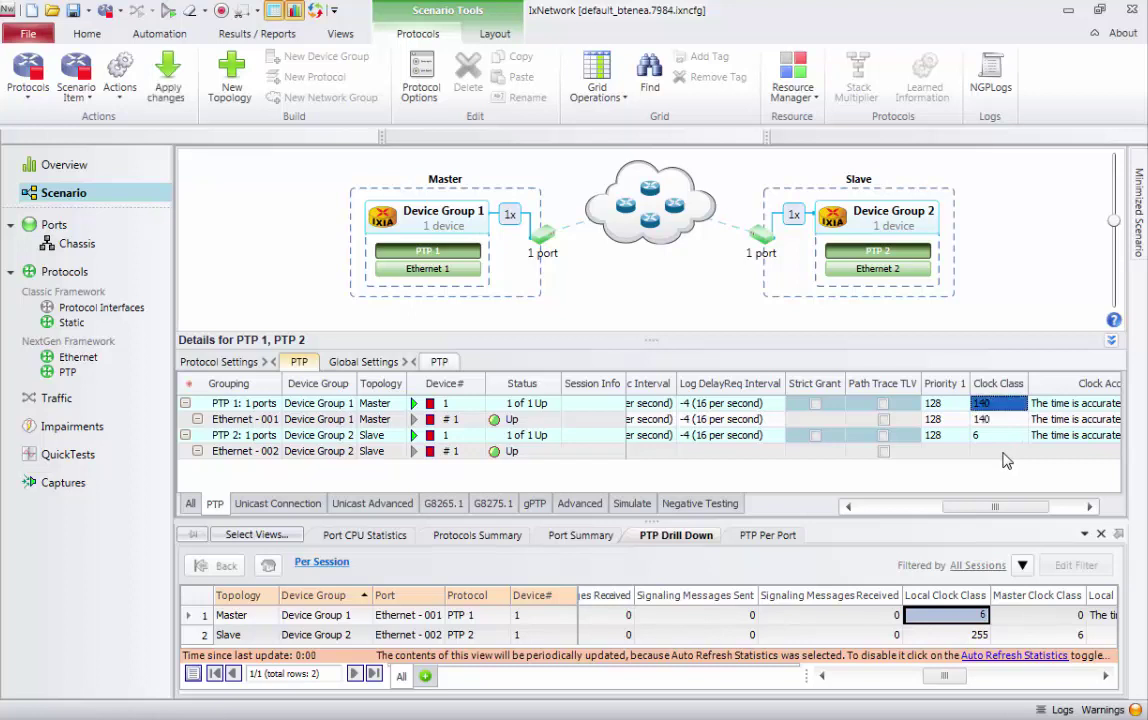
click(170, 84)
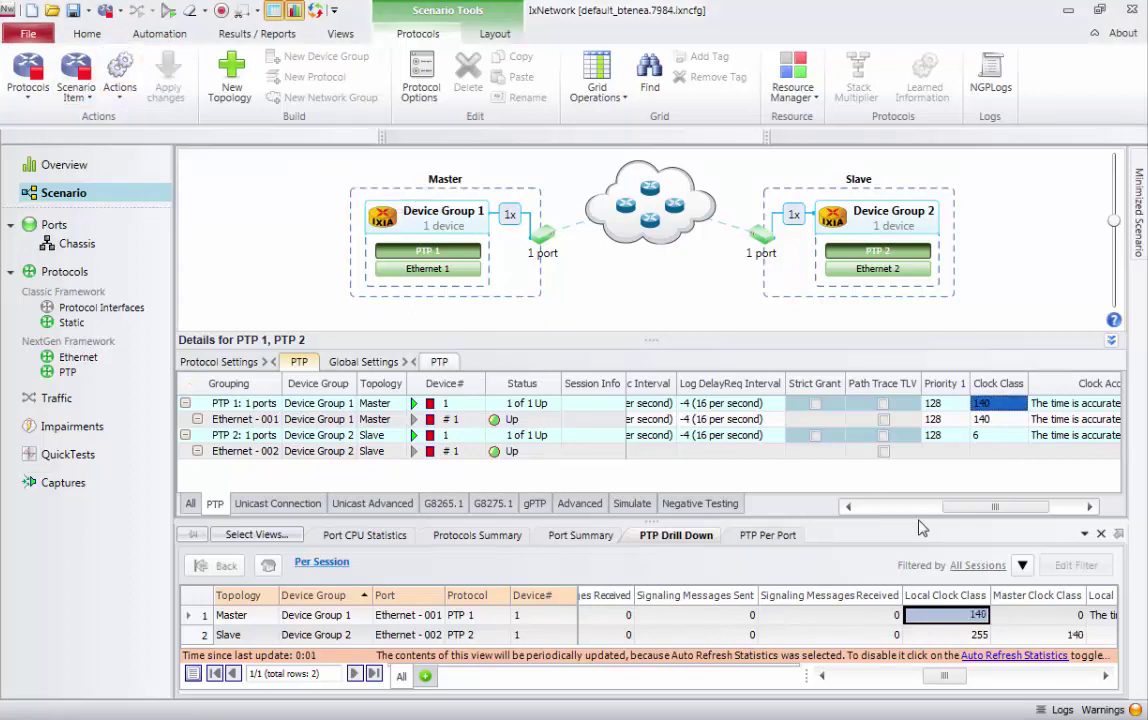
click(1040, 636)
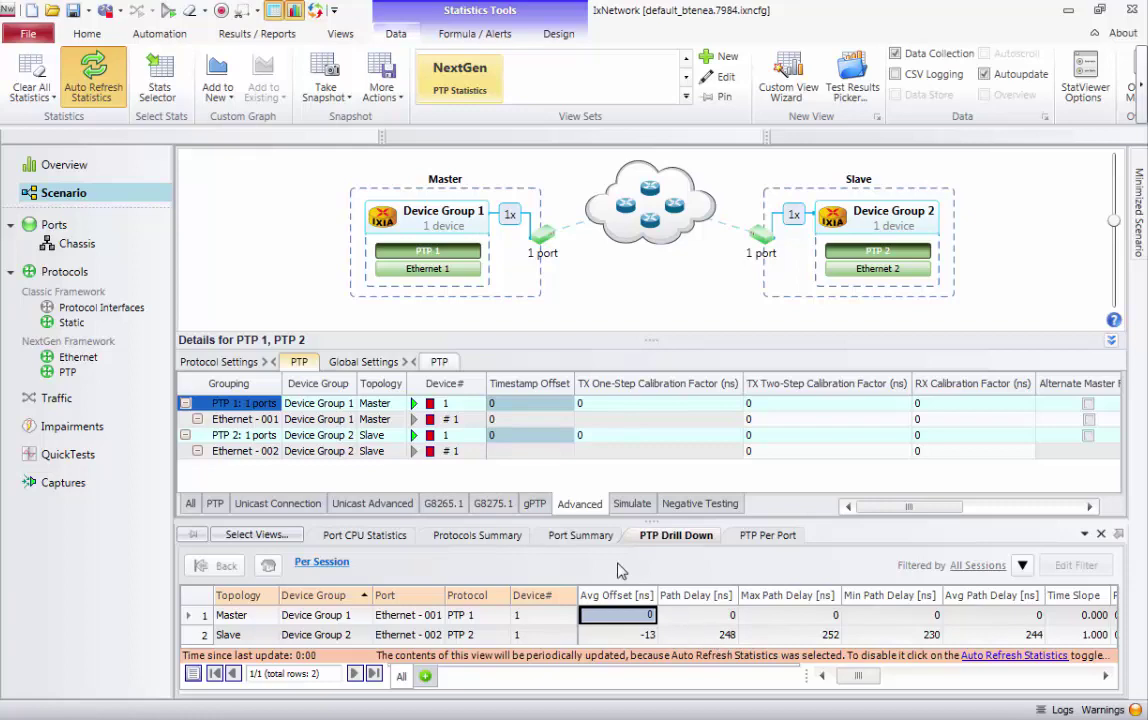
- Stop all protocols and restrict the auto-negotiated speed of port Ethernet - 001 to 1000 Mbps only in its L1 properties
click(105, 10)
click(54, 225)
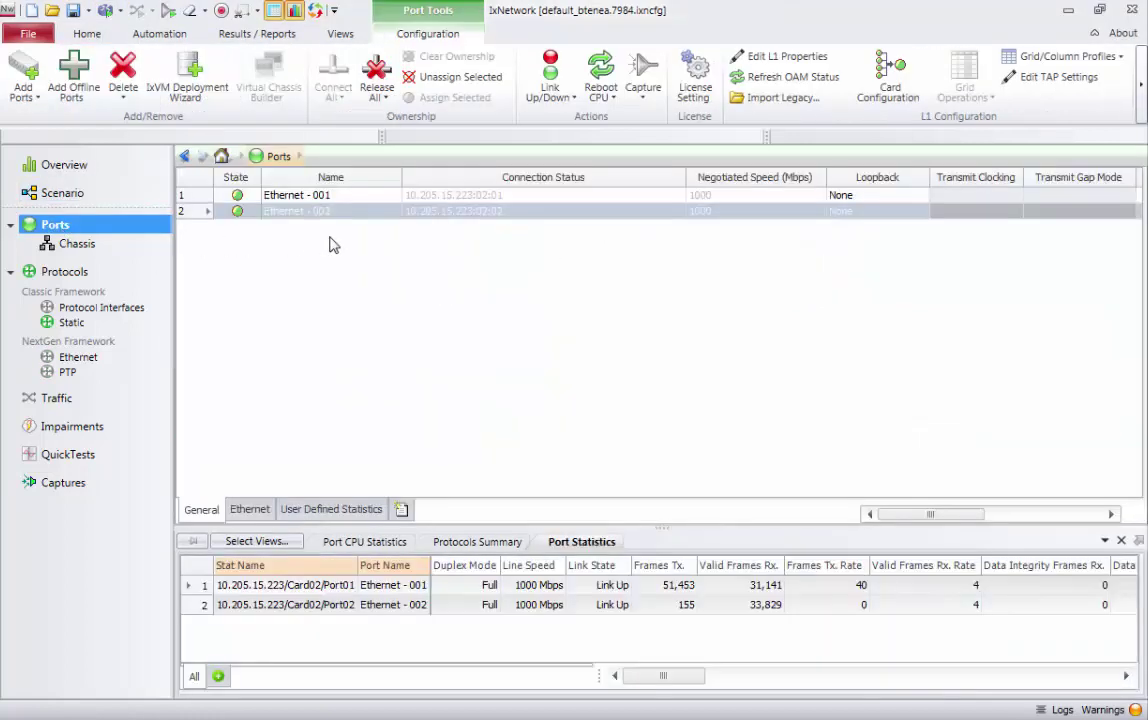
click(752, 56)
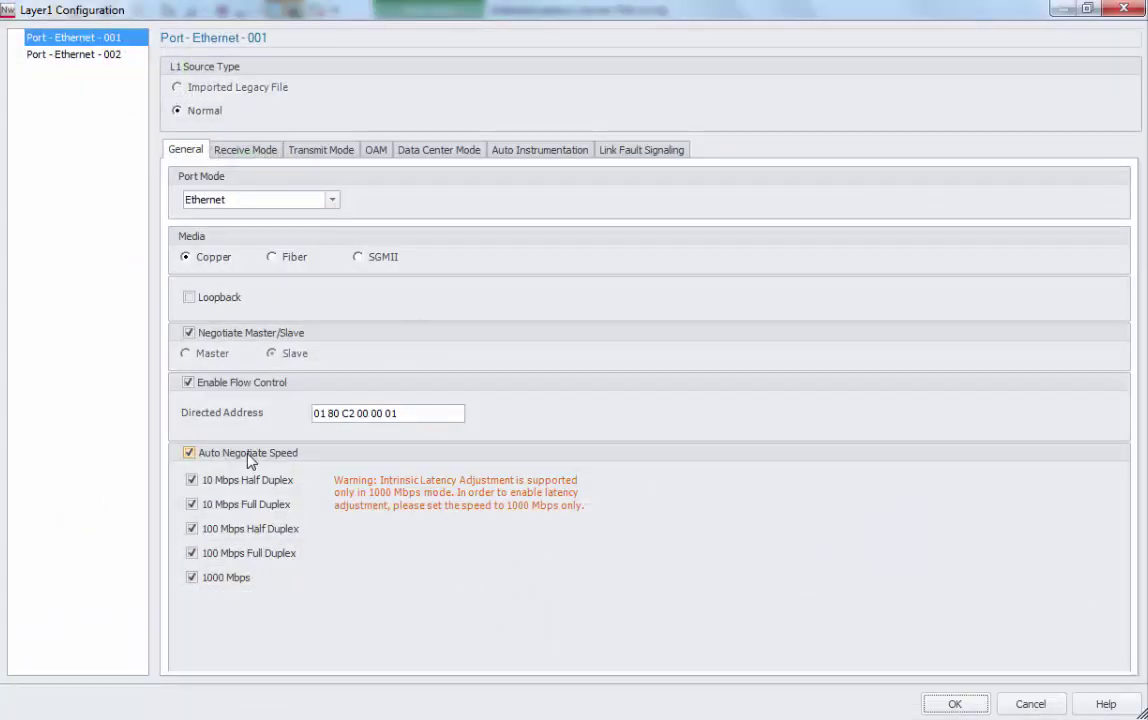
click(282, 456)
click(189, 453)
click(192, 553)
click(192, 529)
click(192, 504)
click(192, 480)
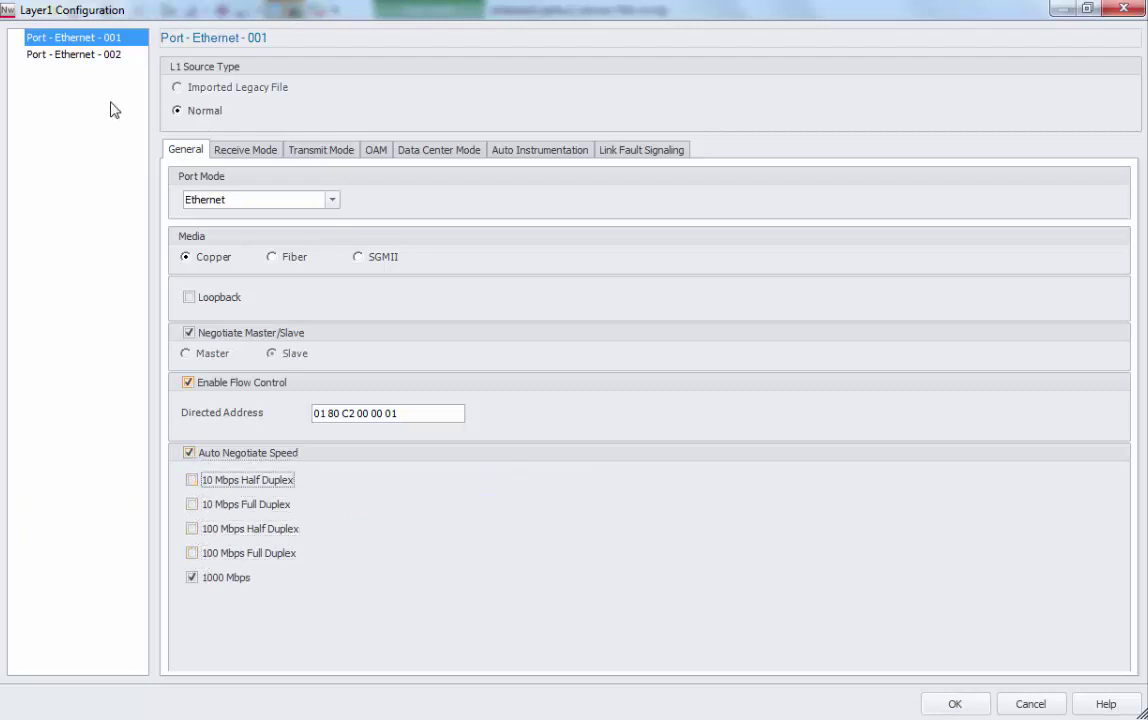
- Restrict the auto-negotiated speed of port Ethernet - 002 to 1000 Mbps only and accept the Layer1 configuration
click(92, 55)
click(188, 453)
click(192, 480)
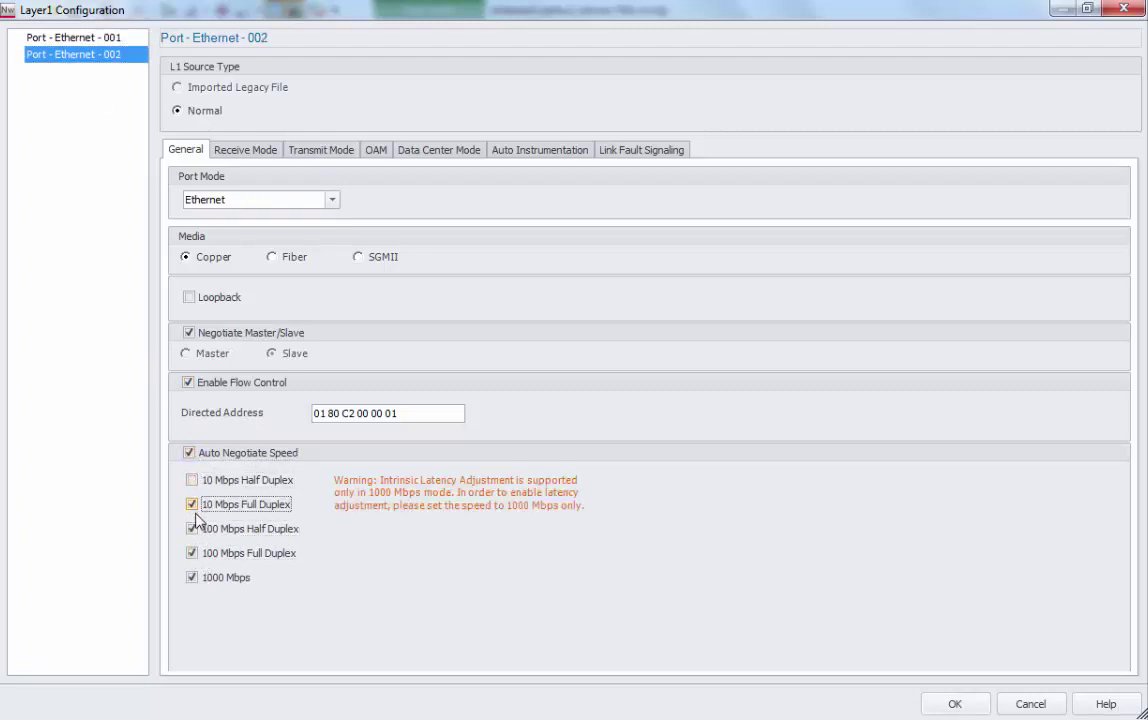
click(192, 504)
click(192, 529)
click(192, 553)
click(935, 704)
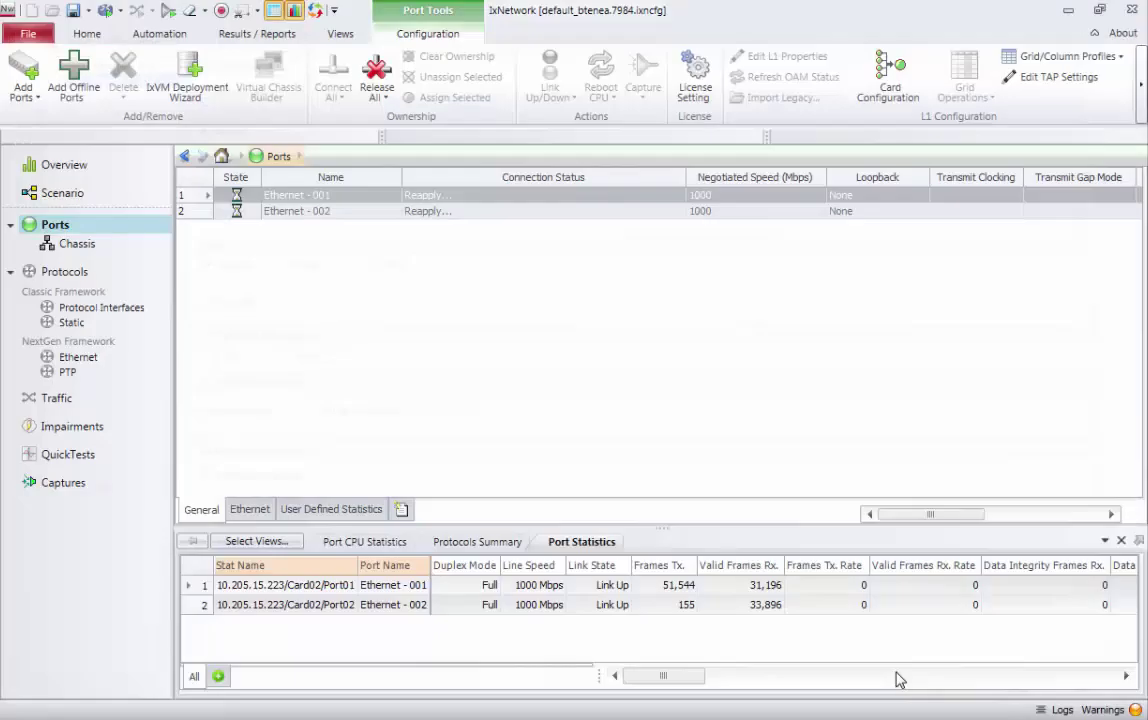
- Return to the scenario and examine the current, maximum, minimum and average Path Delay of the sessions in PTP Drill Down
click(64, 193)
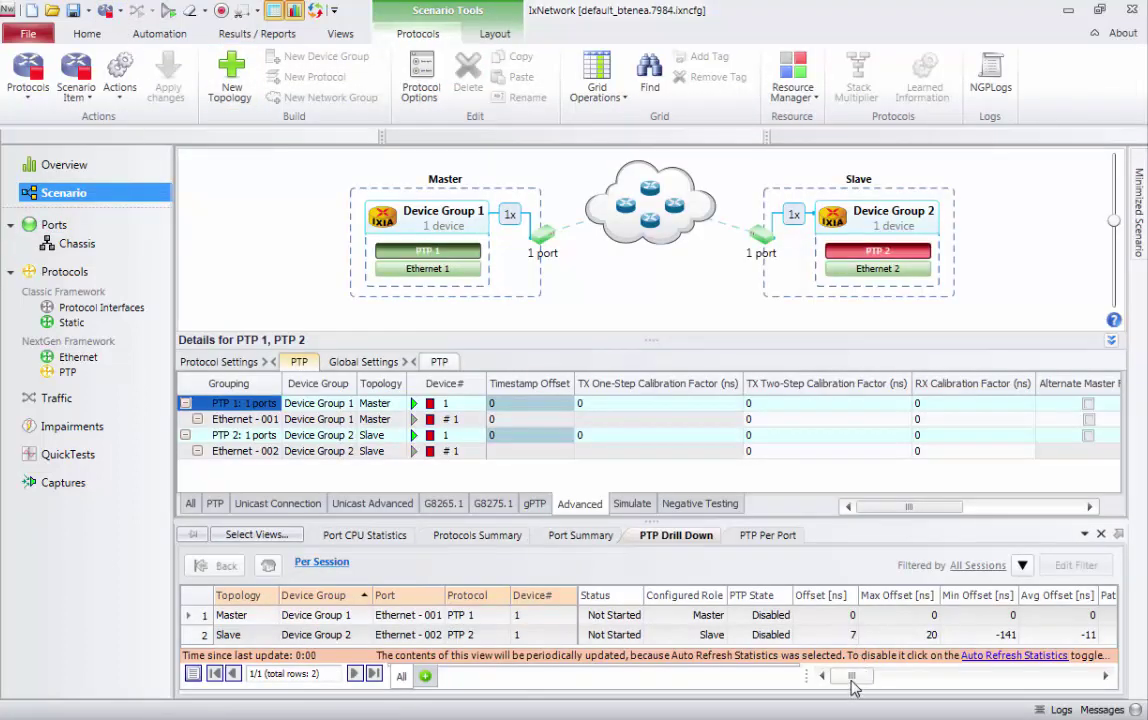
drag(849, 677, 855, 680)
click(919, 618)
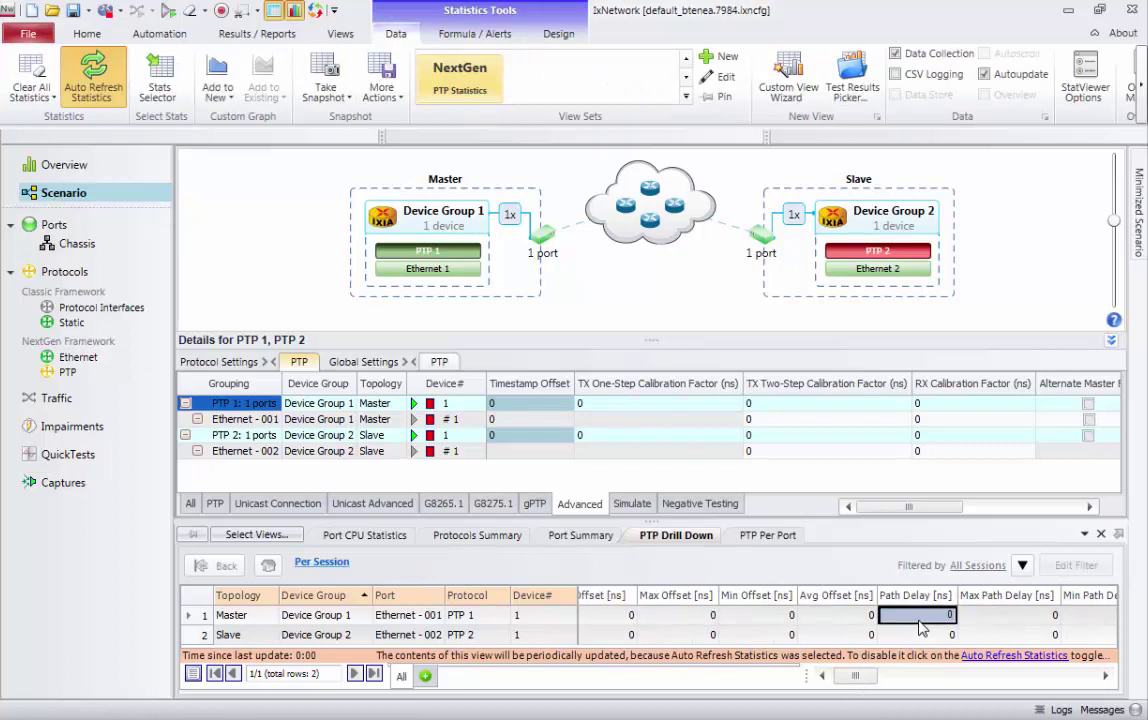
key(Right)
key(Right)
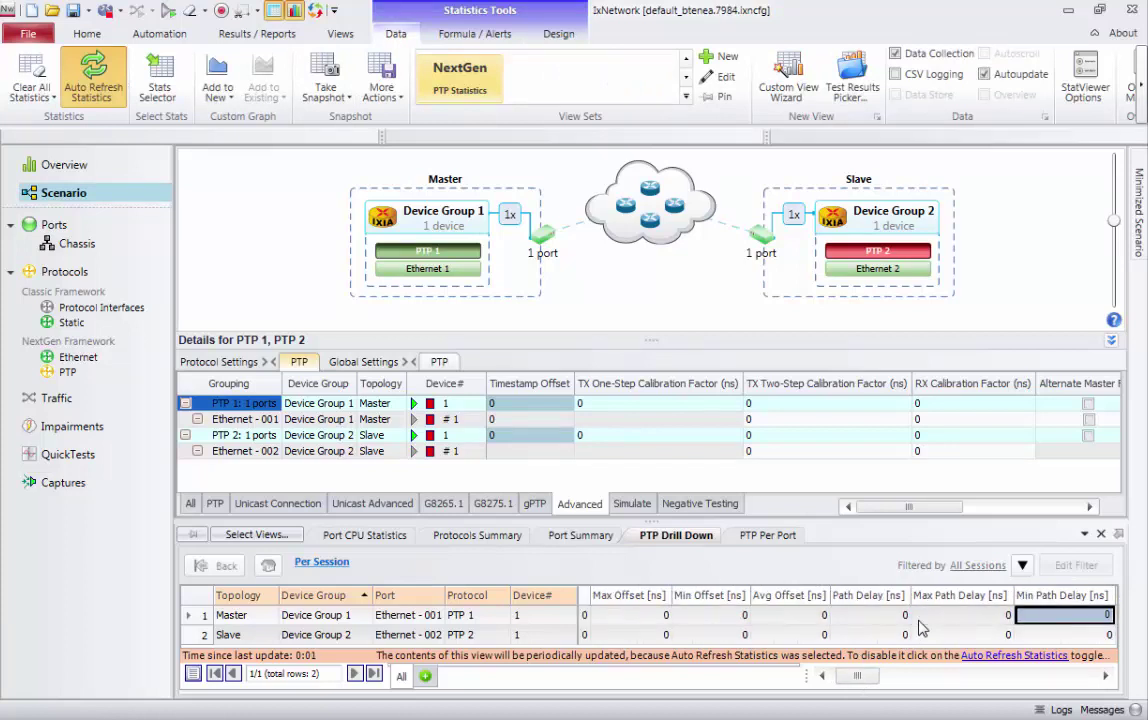
key(Right)
key(Left)
key(Left)
key(Left)
key(Down)
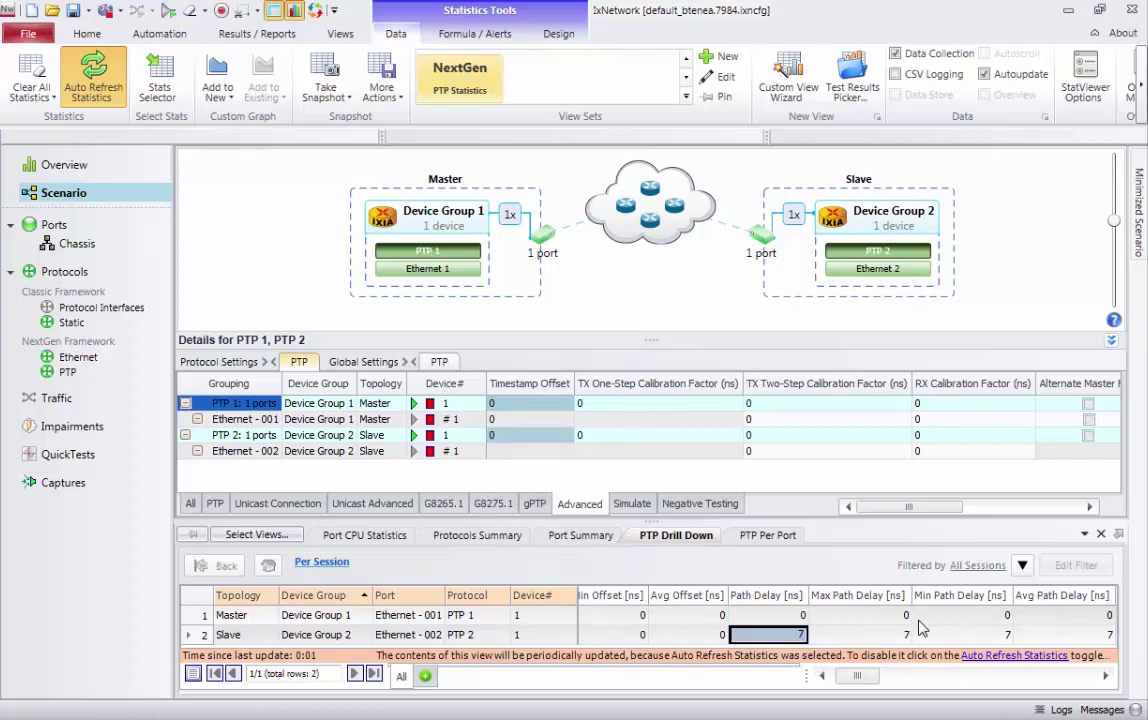
key(Right)
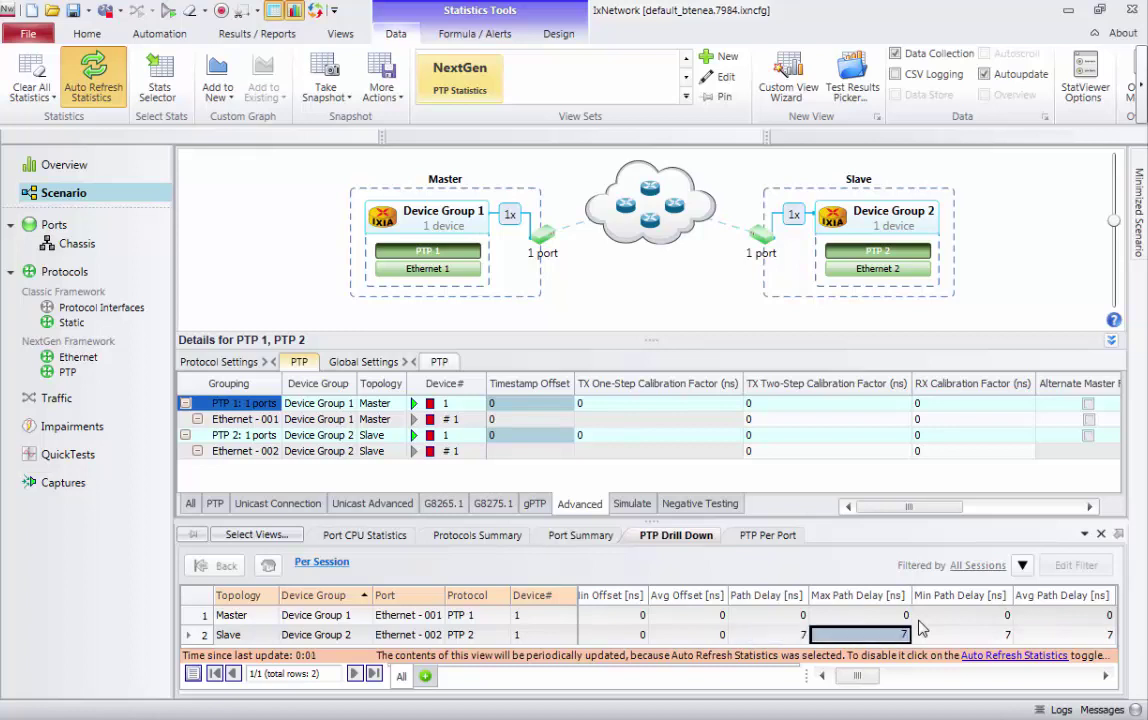
key(Left)
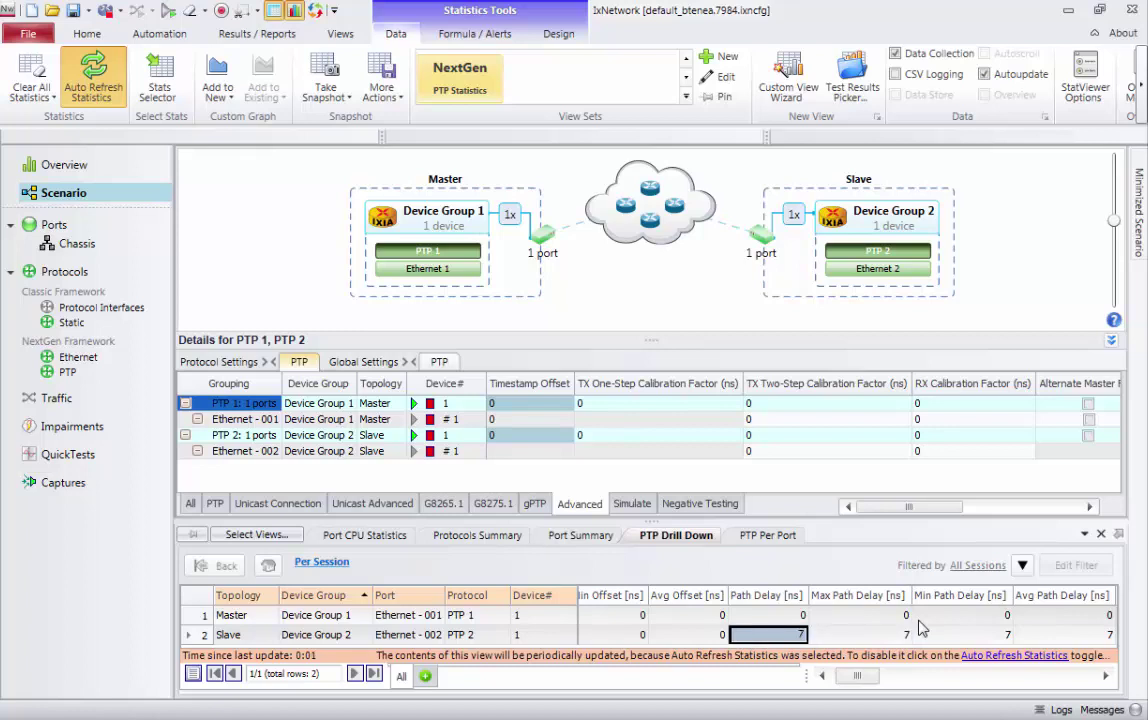
- Review the TX Two-Step and RX Calibration Factor settings for both PTP 1 and PTP 2
click(778, 405)
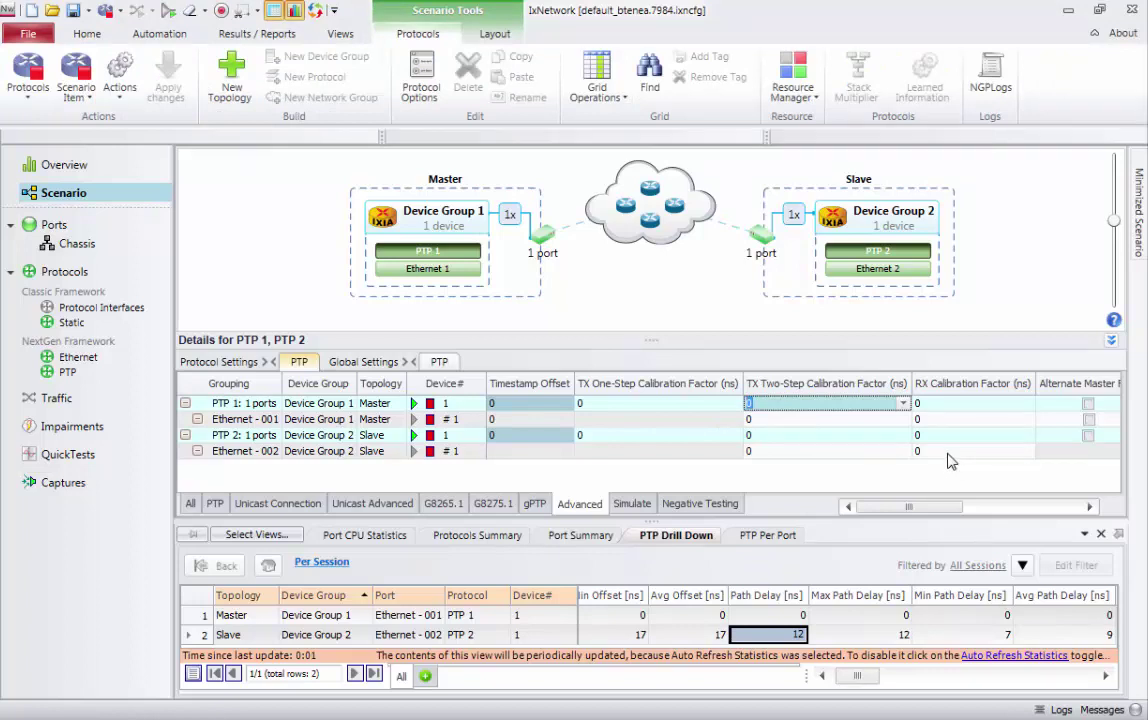
shift+click(812, 456)
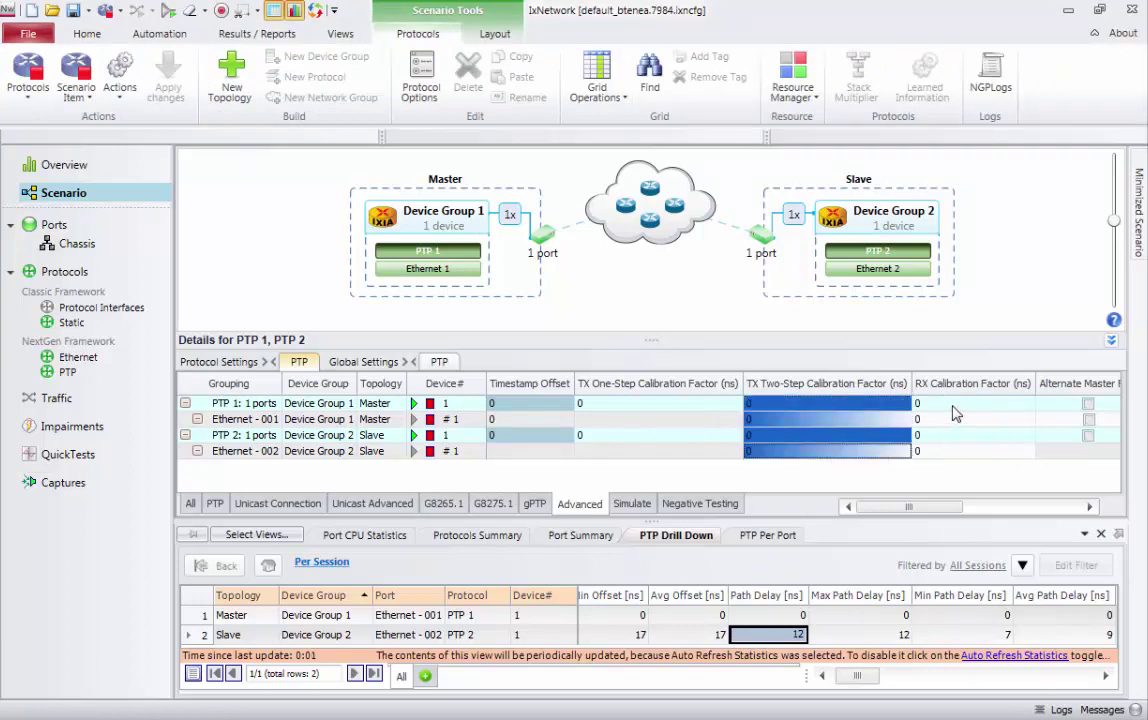
click(951, 406)
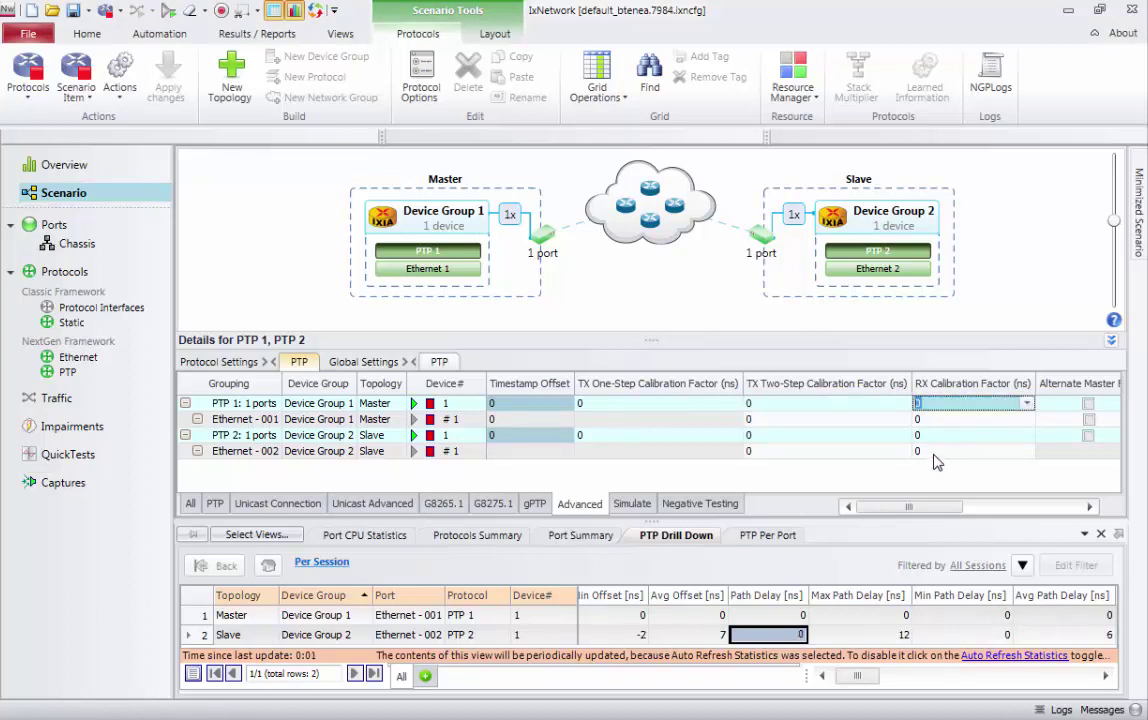
shift+click(936, 454)
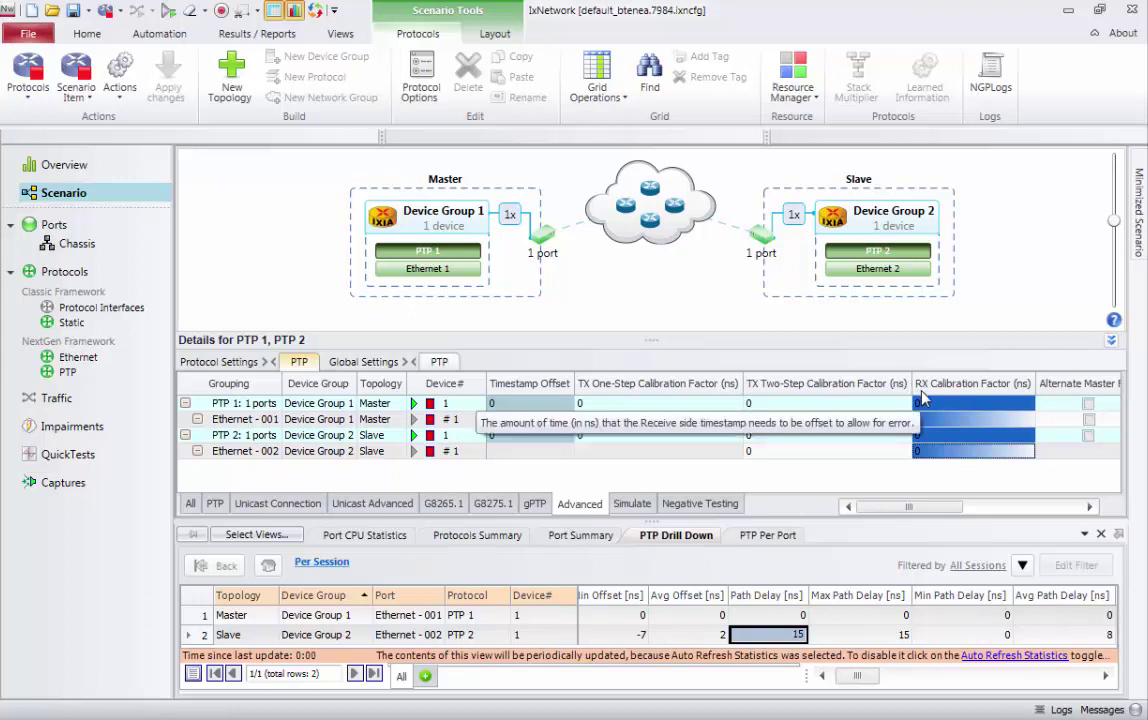
- Set the Sync Drop Rate of PTP 1 to 100% in the PTP negative testing settings
click(700, 503)
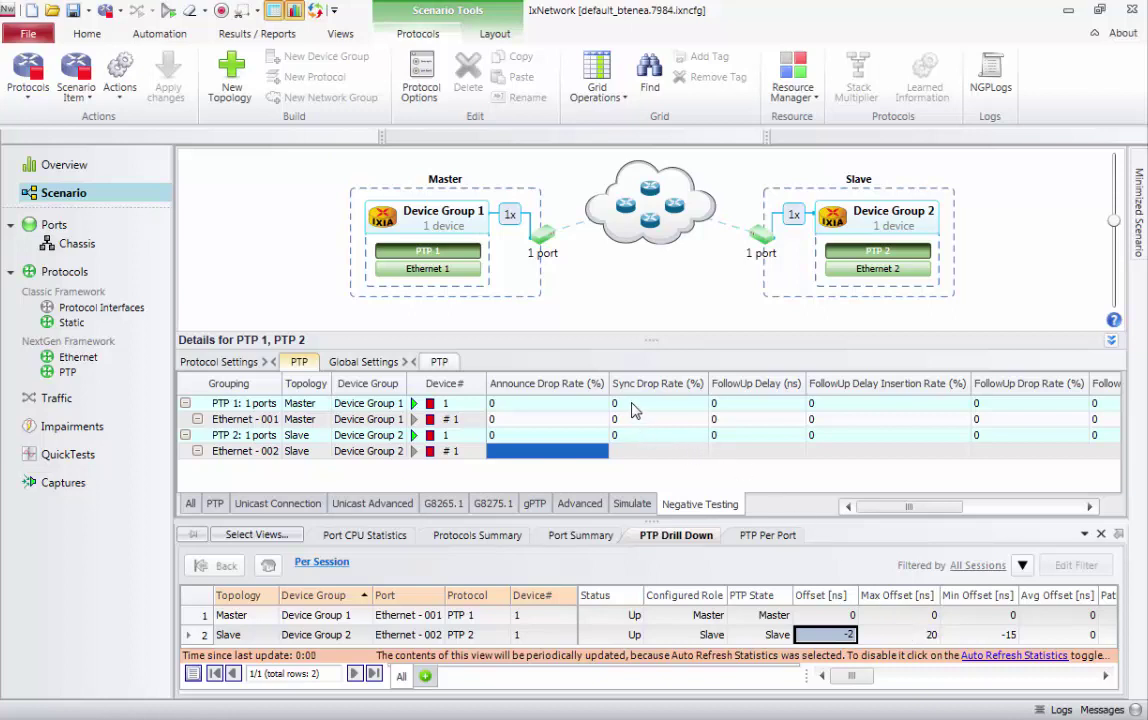
click(630, 404)
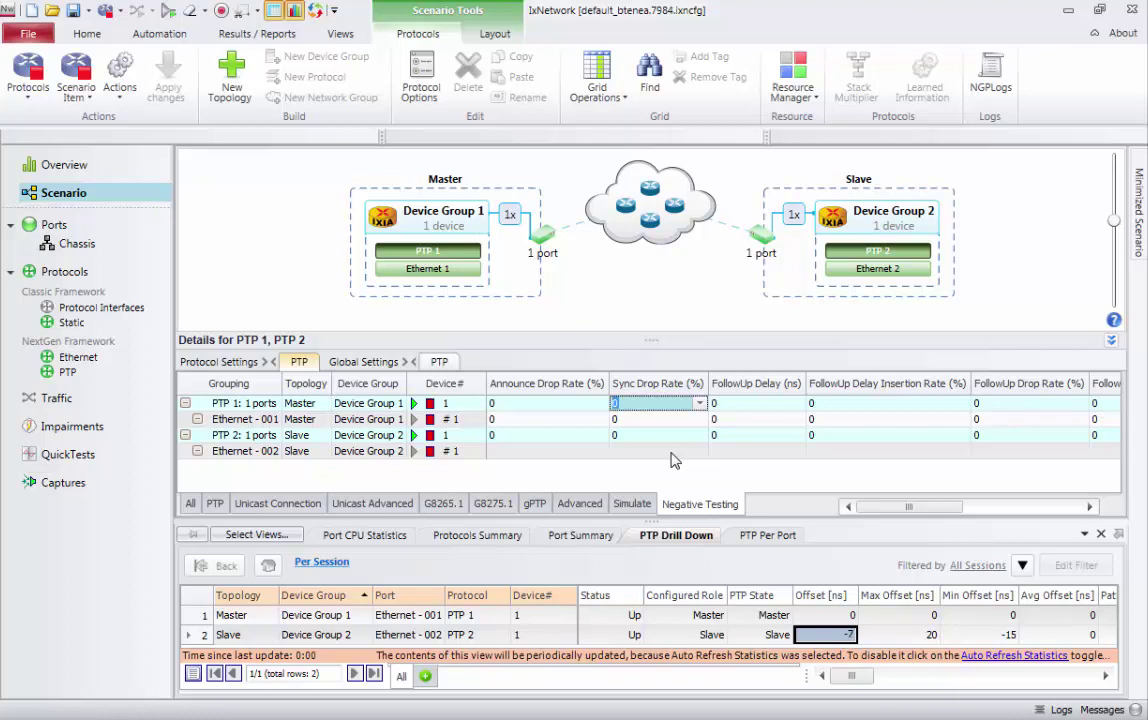
text(100)
key(Return)
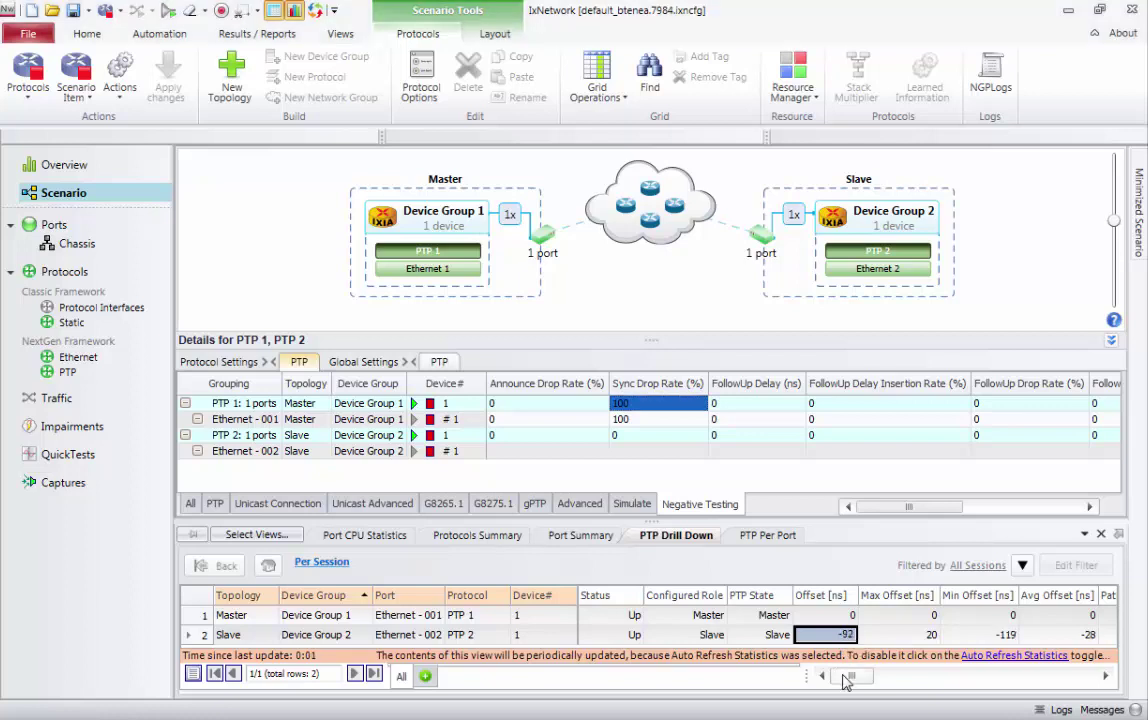
- Reset the Sync Drop Rate of PTP 1 to 0%, apply the change, and check the slave's offset and path delay statistics
click(655, 403)
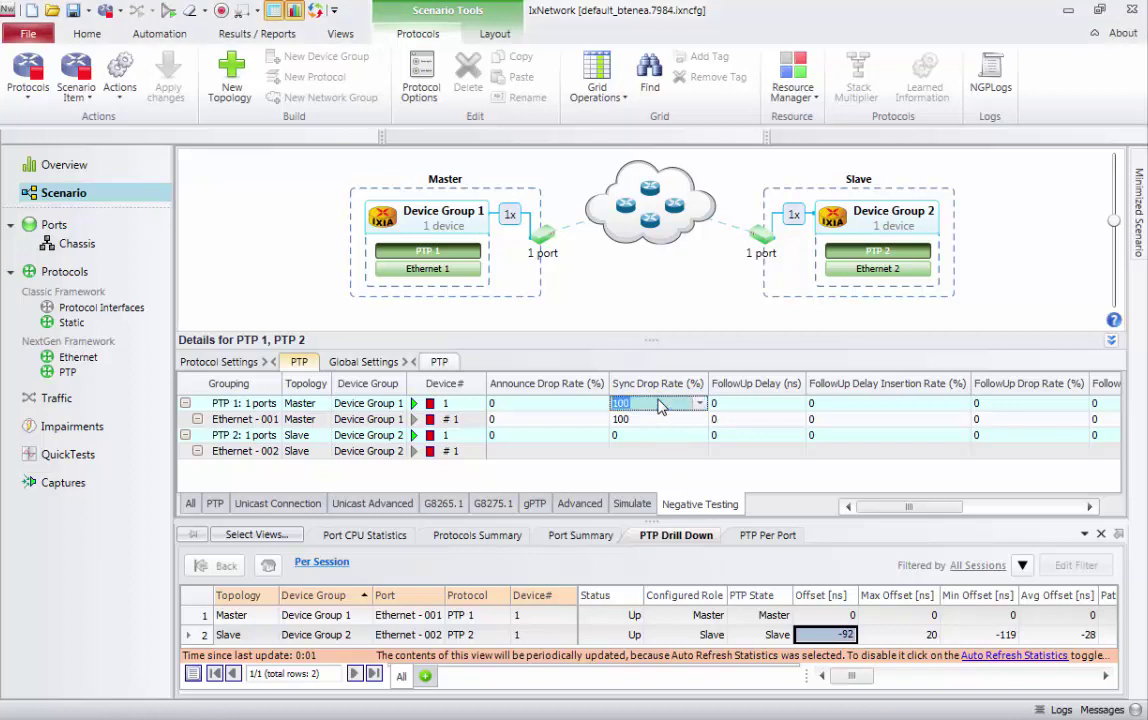
text(0)
key(Return)
click(168, 78)
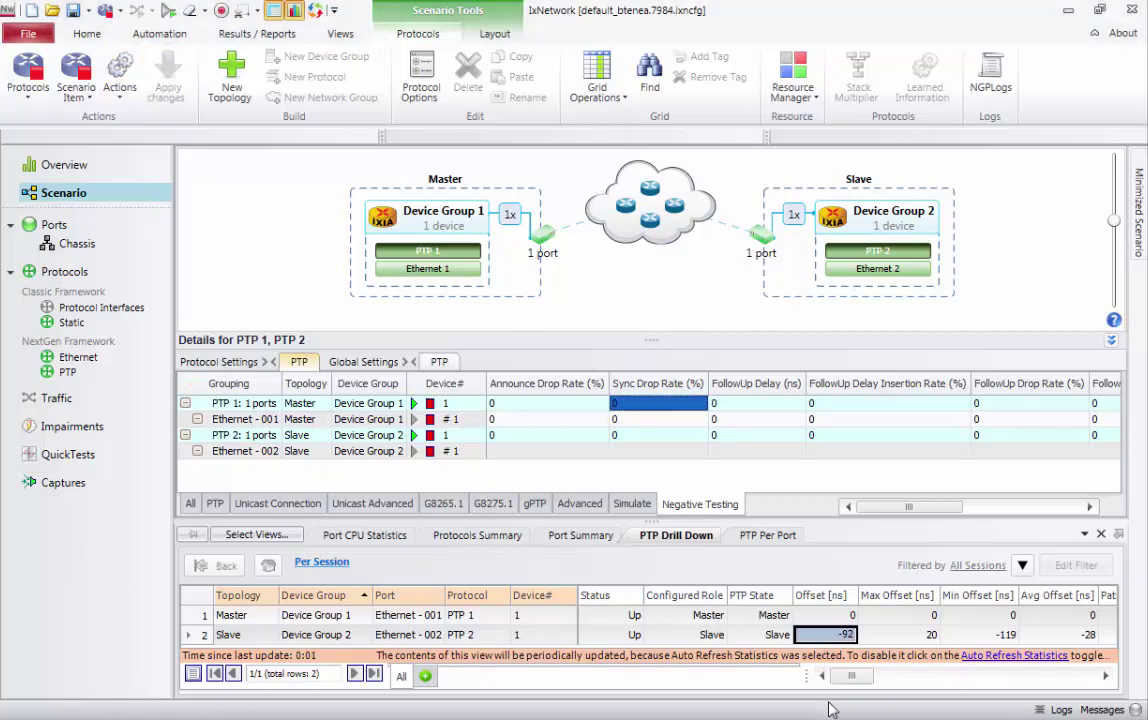
click(858, 679)
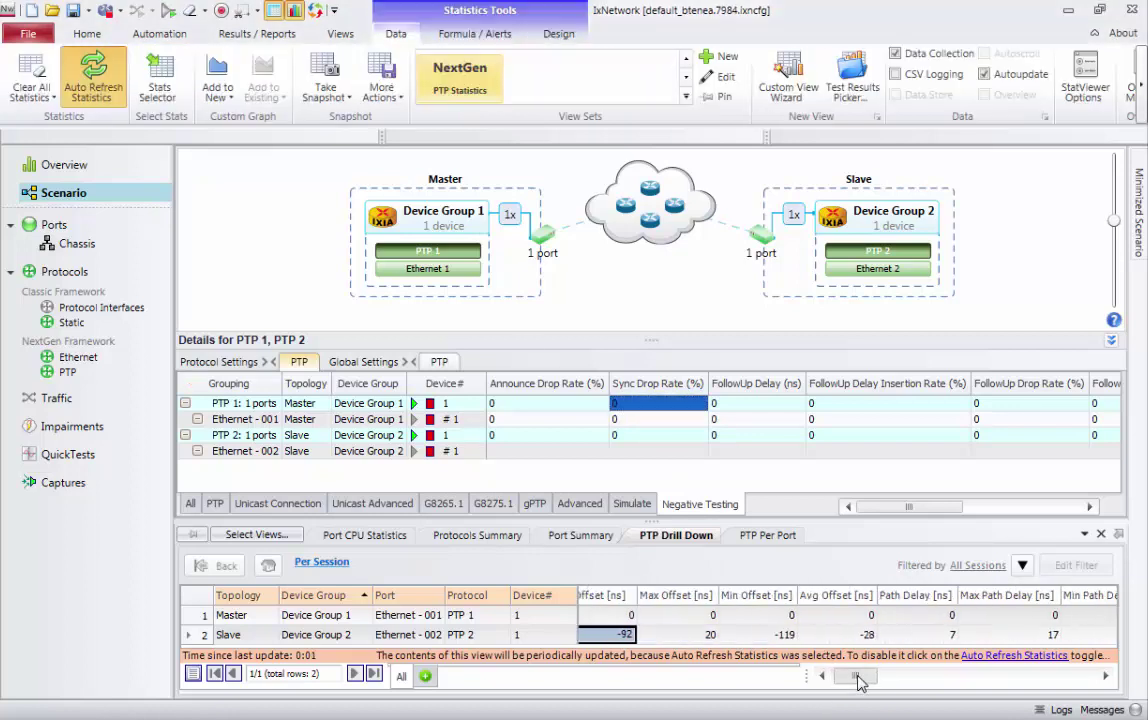
- Examine the slave's current, maximum and minimum IA Announce inter-arrival times in the PTP Drill Down statistics
drag(858, 679, 1043, 687)
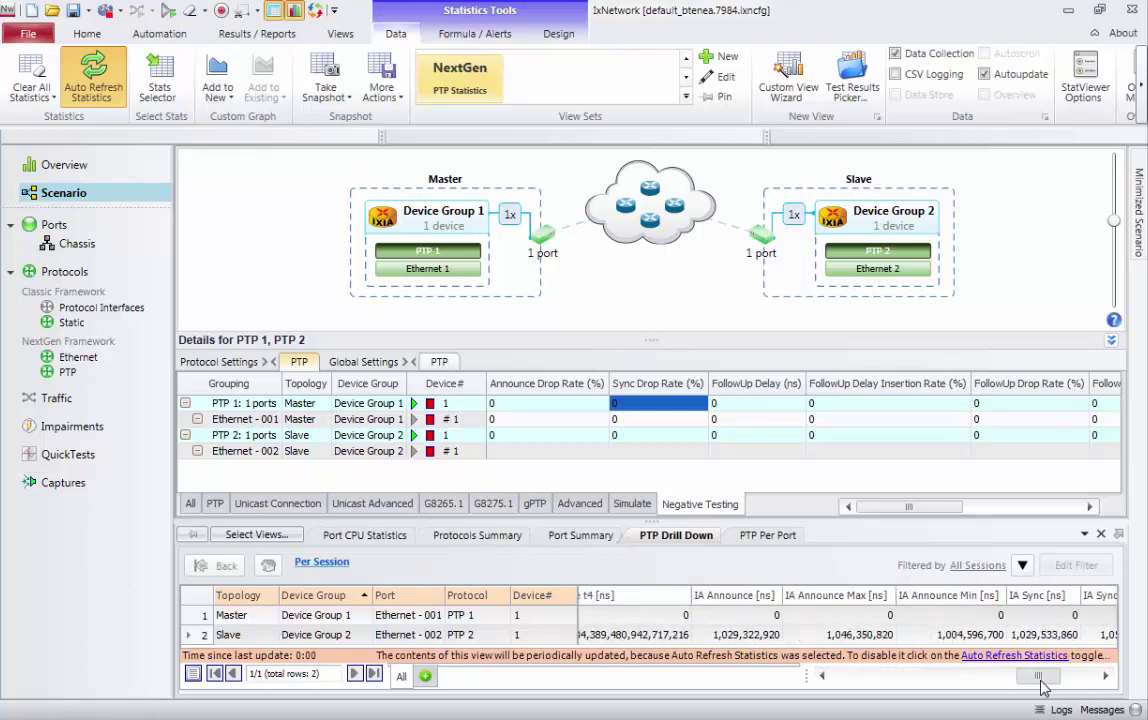
click(660, 635)
click(780, 638)
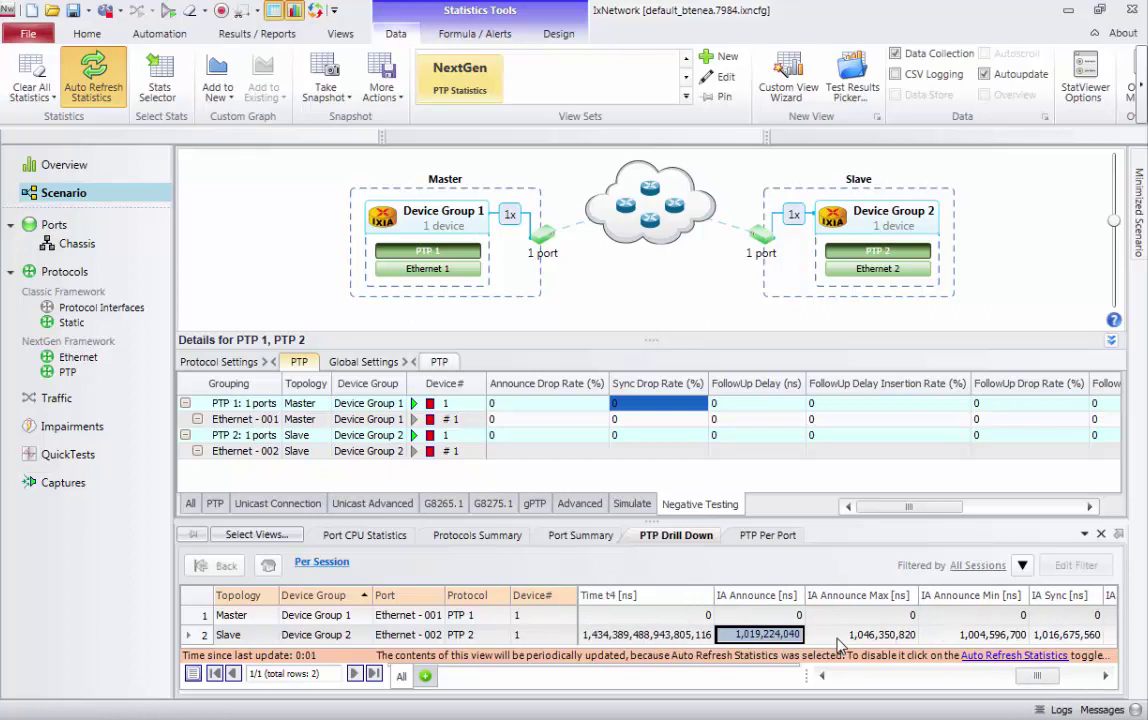
key(Right)
key(Right)
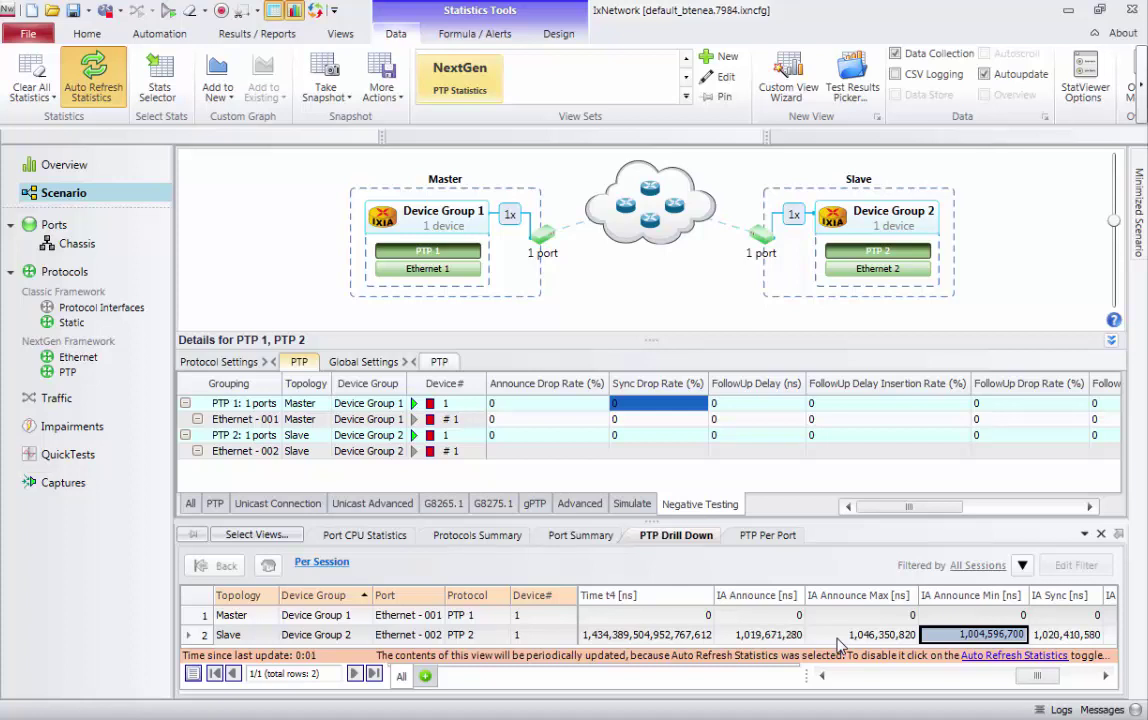
click(798, 635)
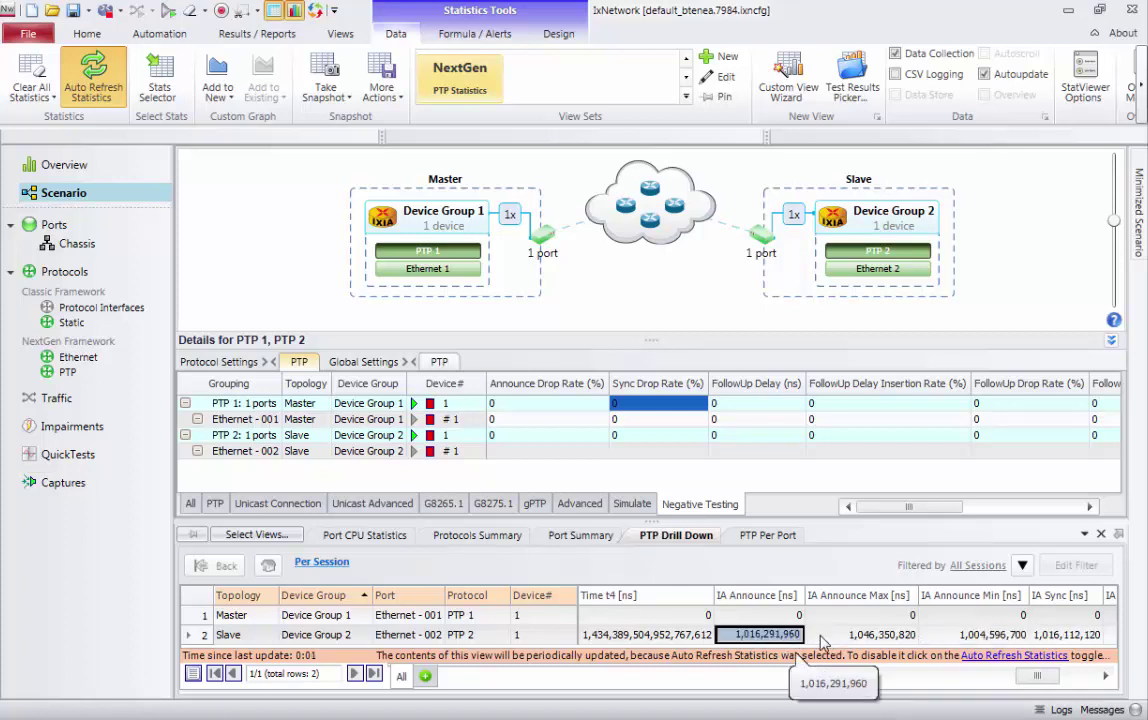
click(855, 638)
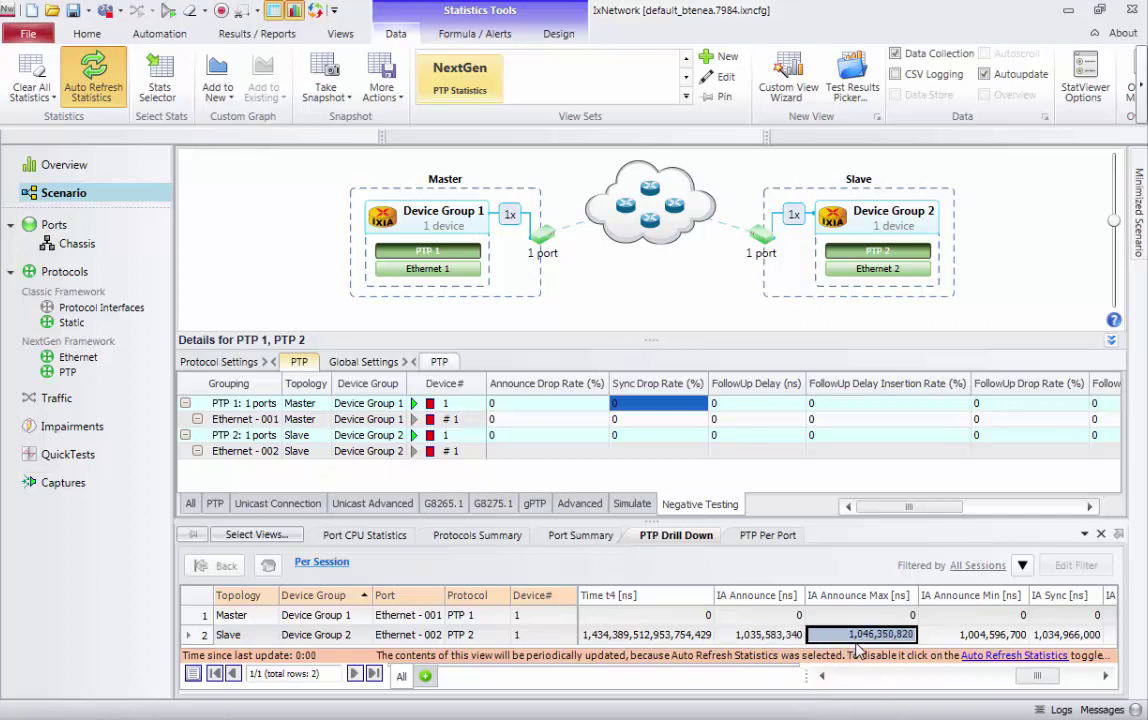
key(Right)
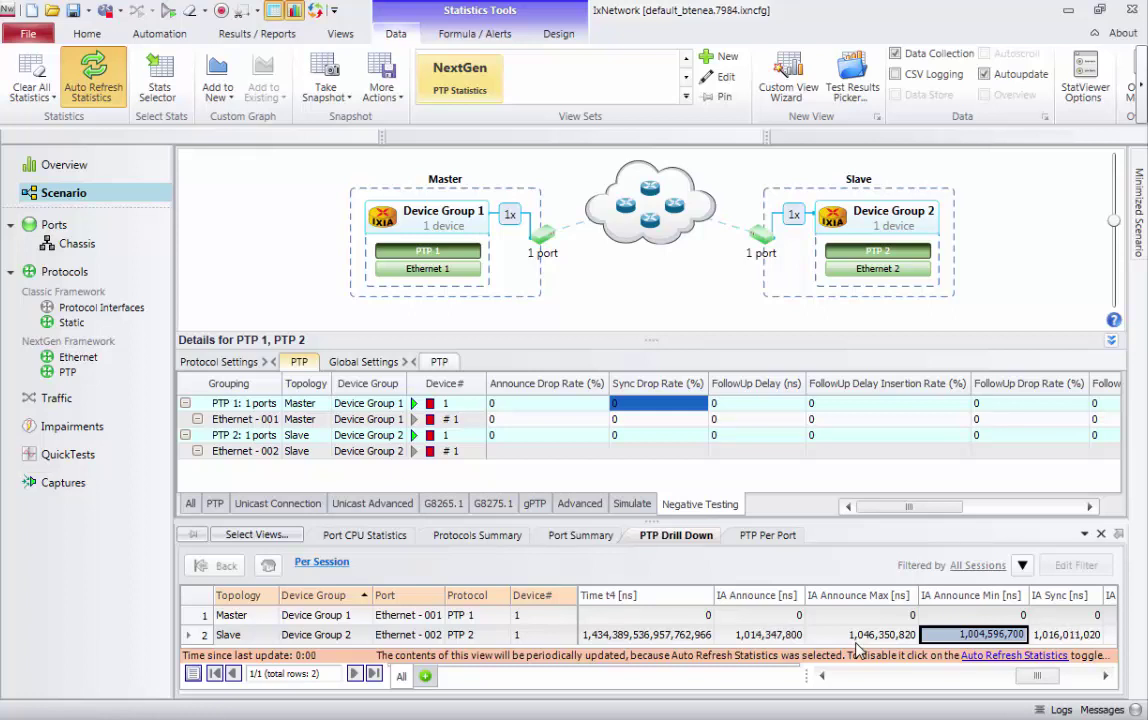
- Return to the general PTP settings of PTP 1 and PTP 2 and stop all protocols
click(850, 430)
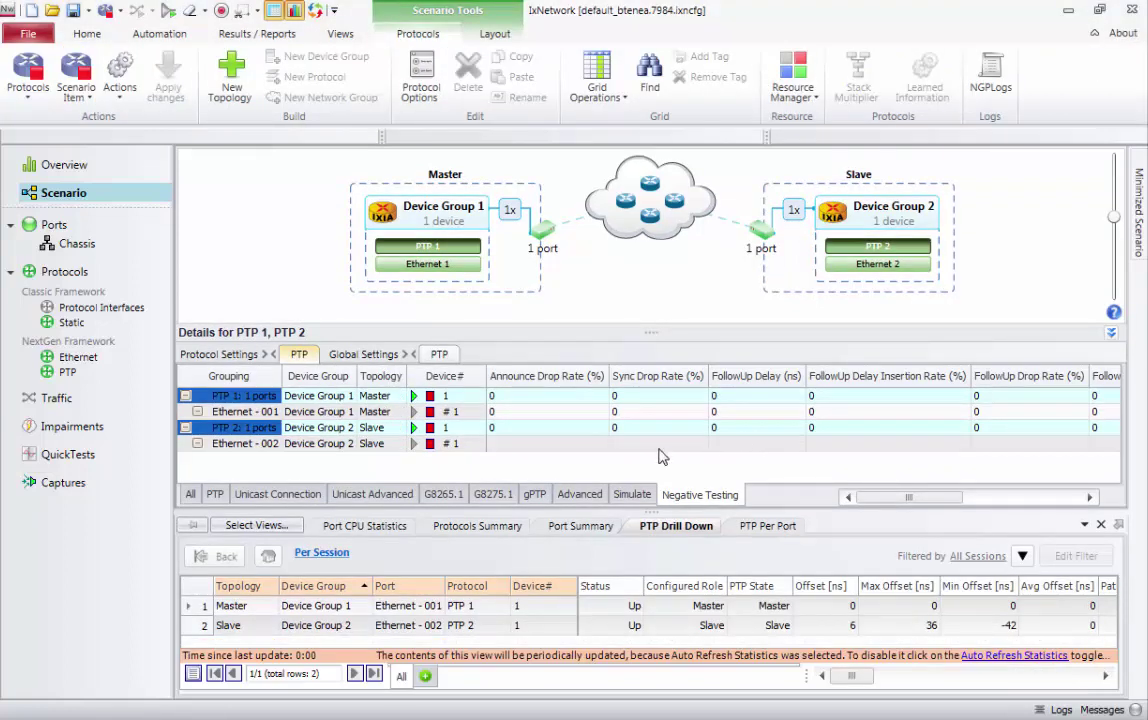
click(216, 496)
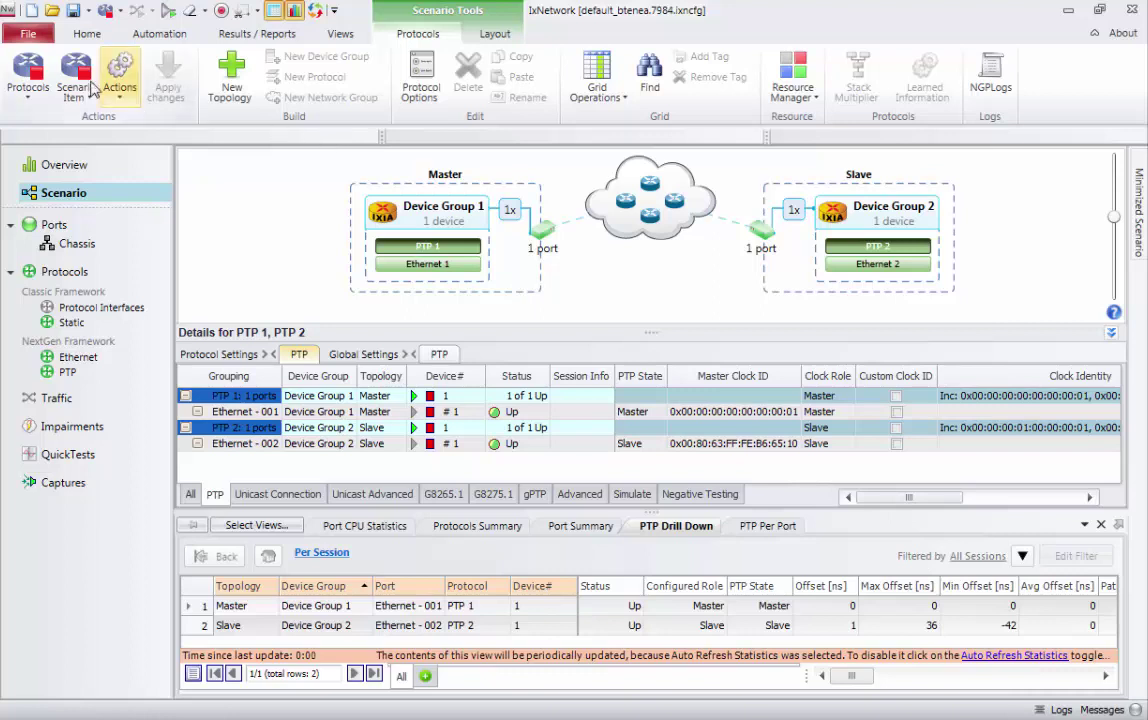
click(30, 70)
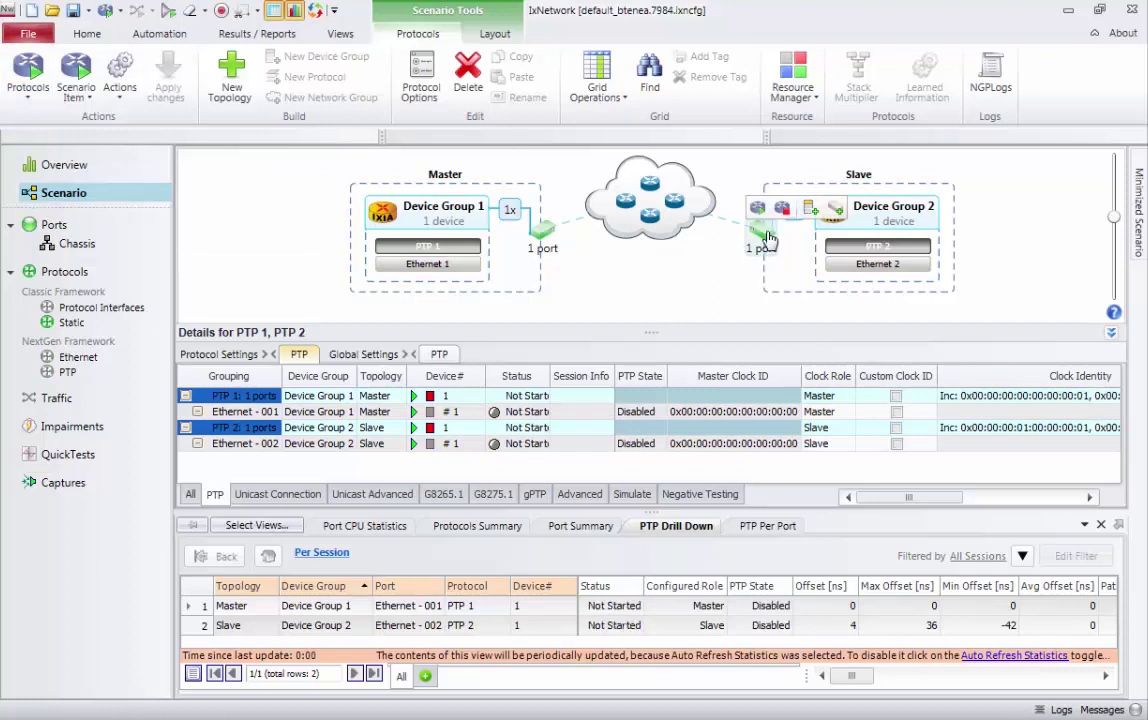
- Append Port 14, Port 15 and Port 16 of Card 02 to the ports assigned to the Slave topology
click(764, 235)
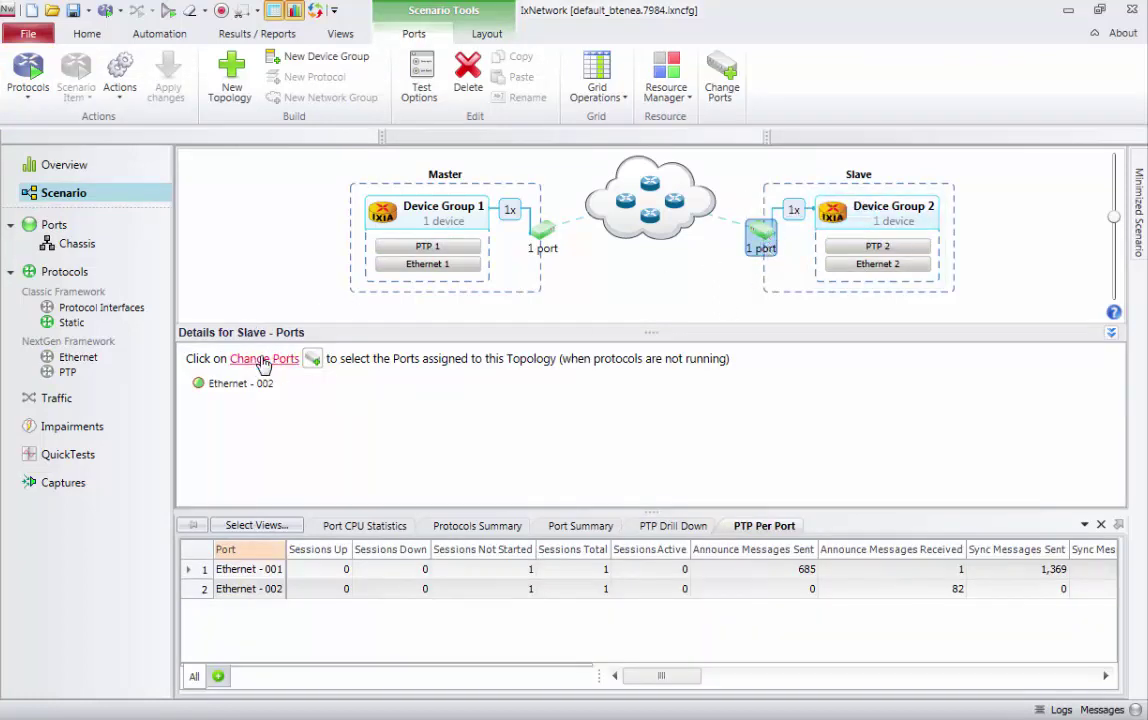
click(262, 360)
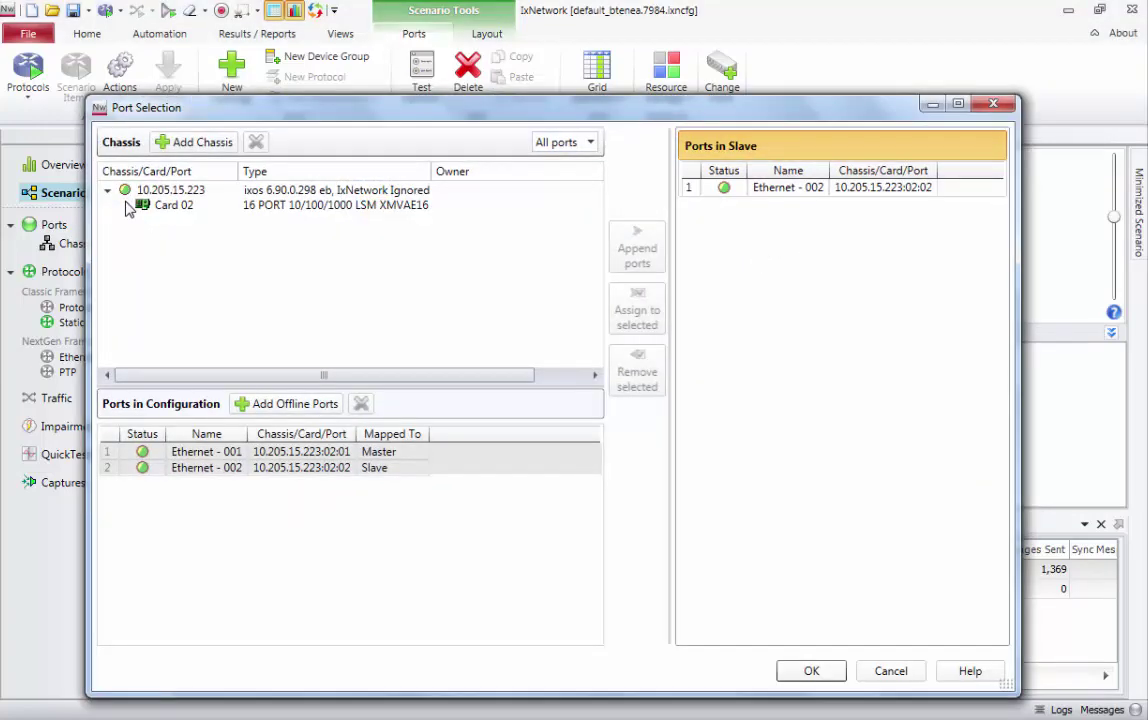
click(128, 207)
click(190, 328)
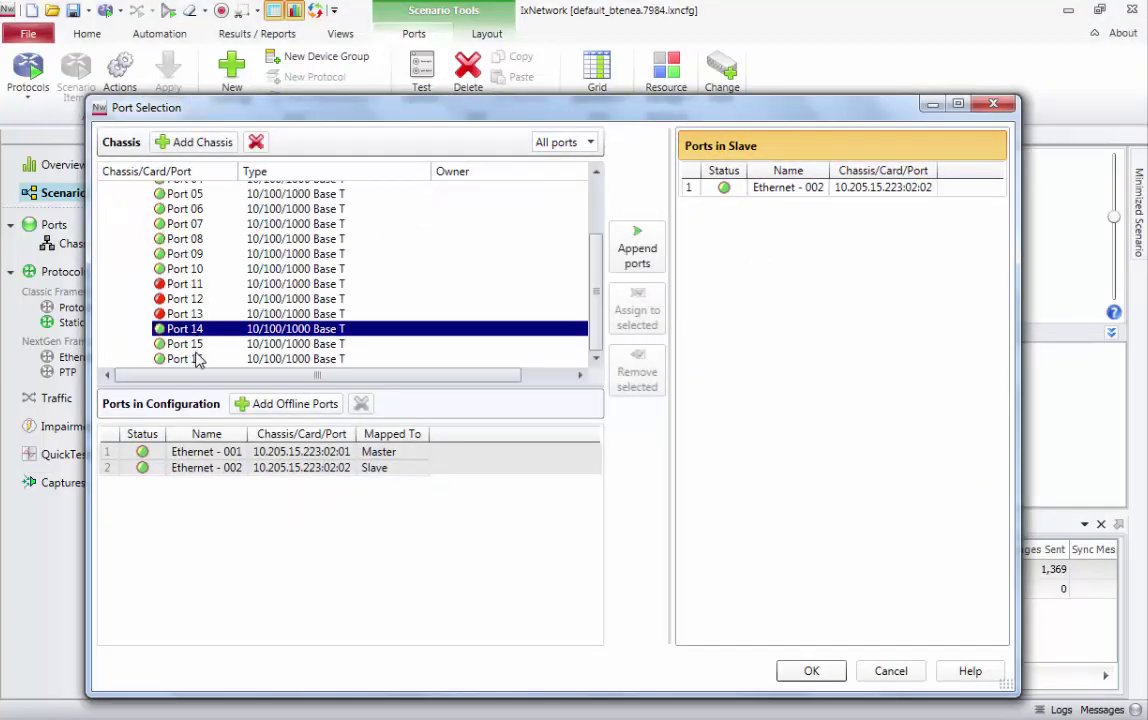
shift+click(196, 359)
scroll(290, 245, up, 3)
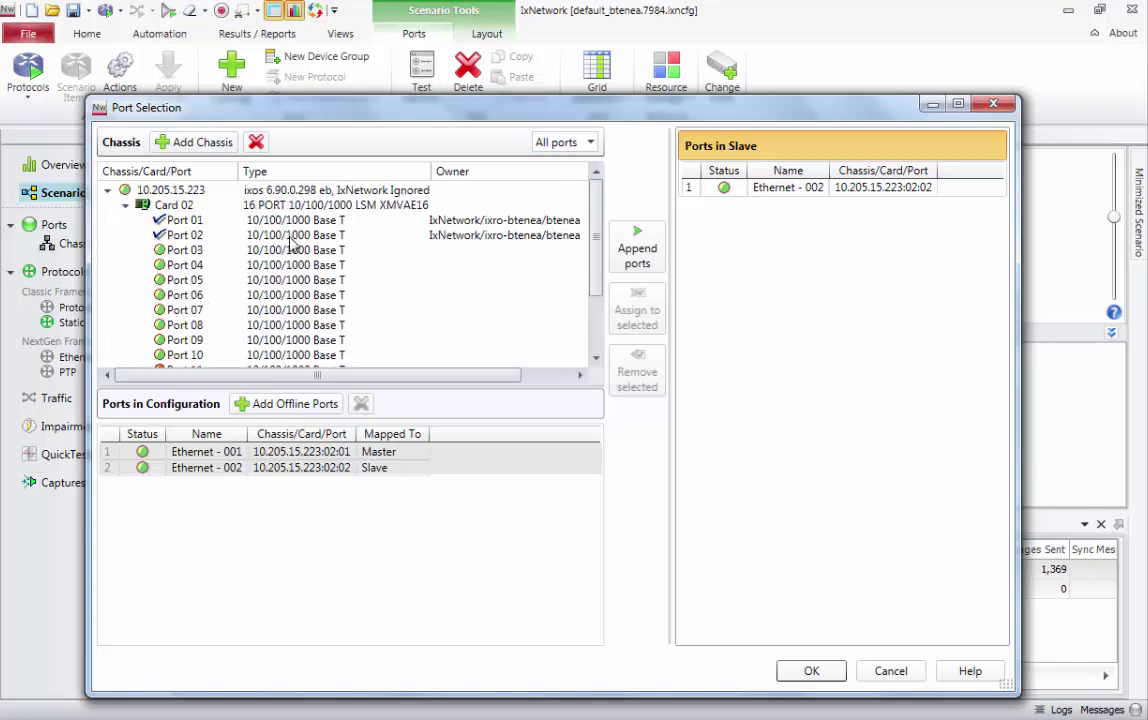
scroll(290, 245, down, 3)
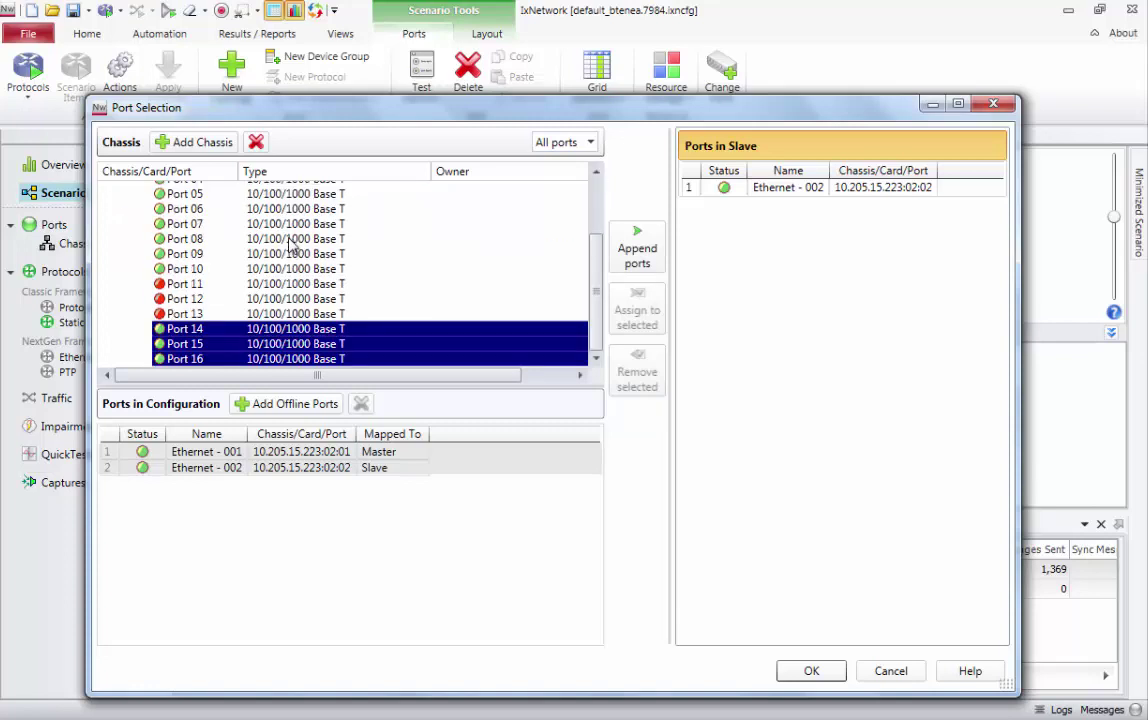
click(640, 255)
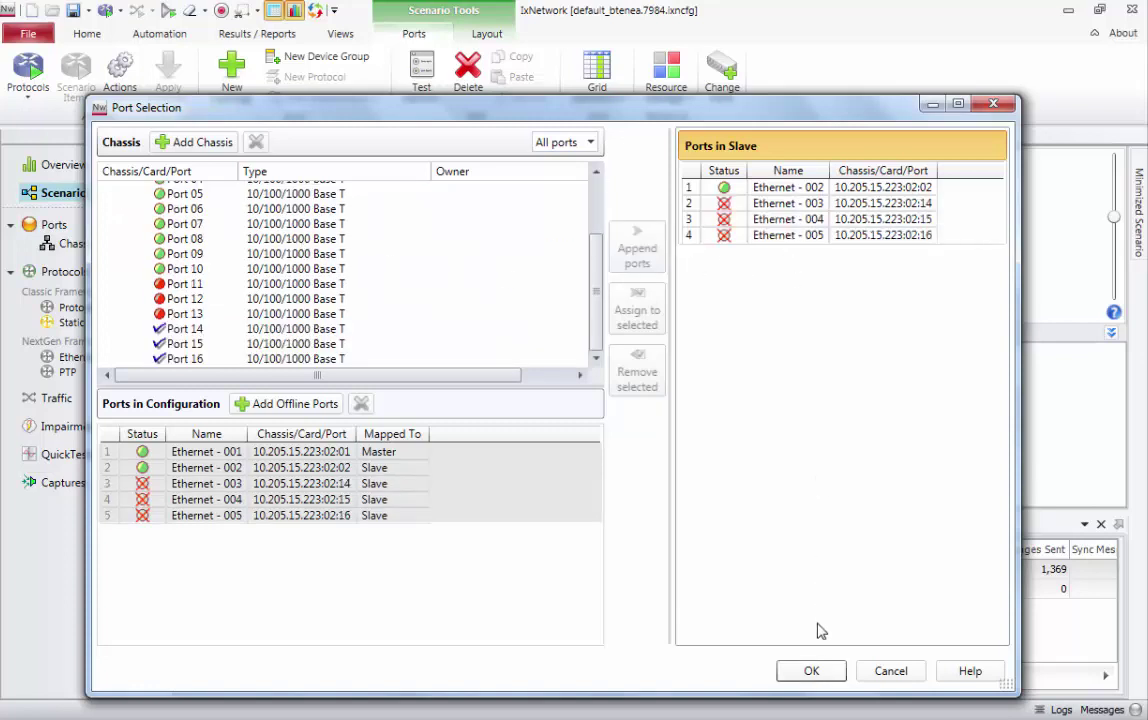
click(812, 671)
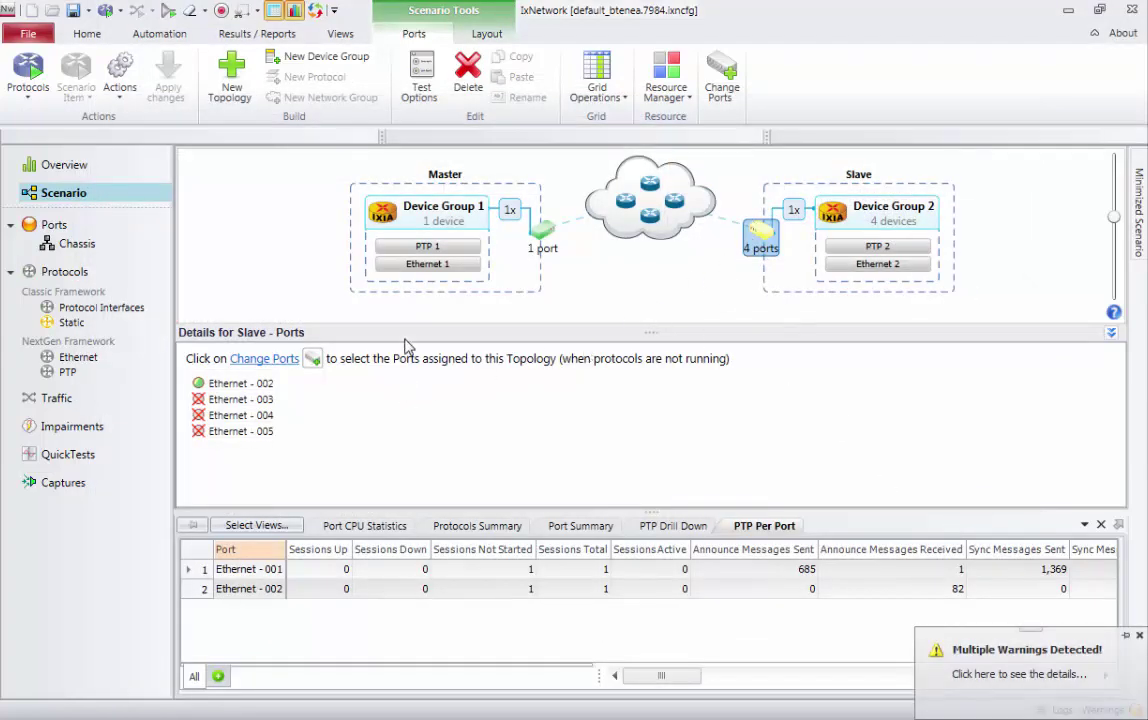
- Review the PTP 1 and PTP 2 sessions together with all slave ports expanded, and check the state of the newly added ports
click(420, 246)
ctrl+click(876, 248)
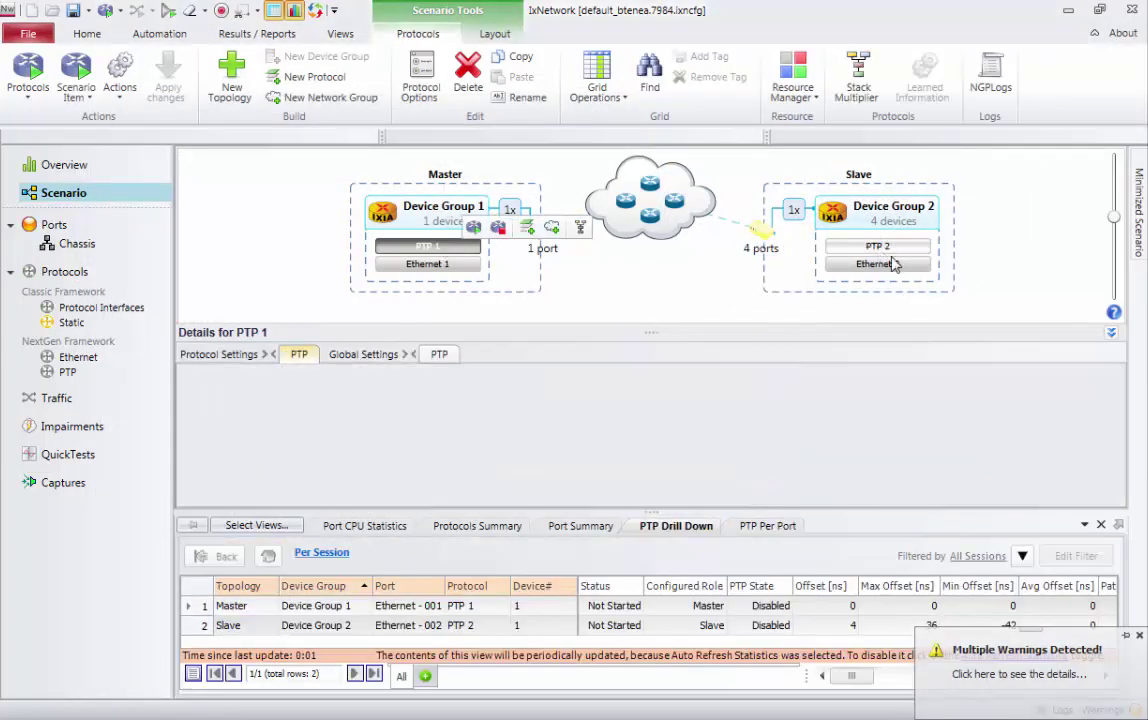
drag(663, 323, 663, 299)
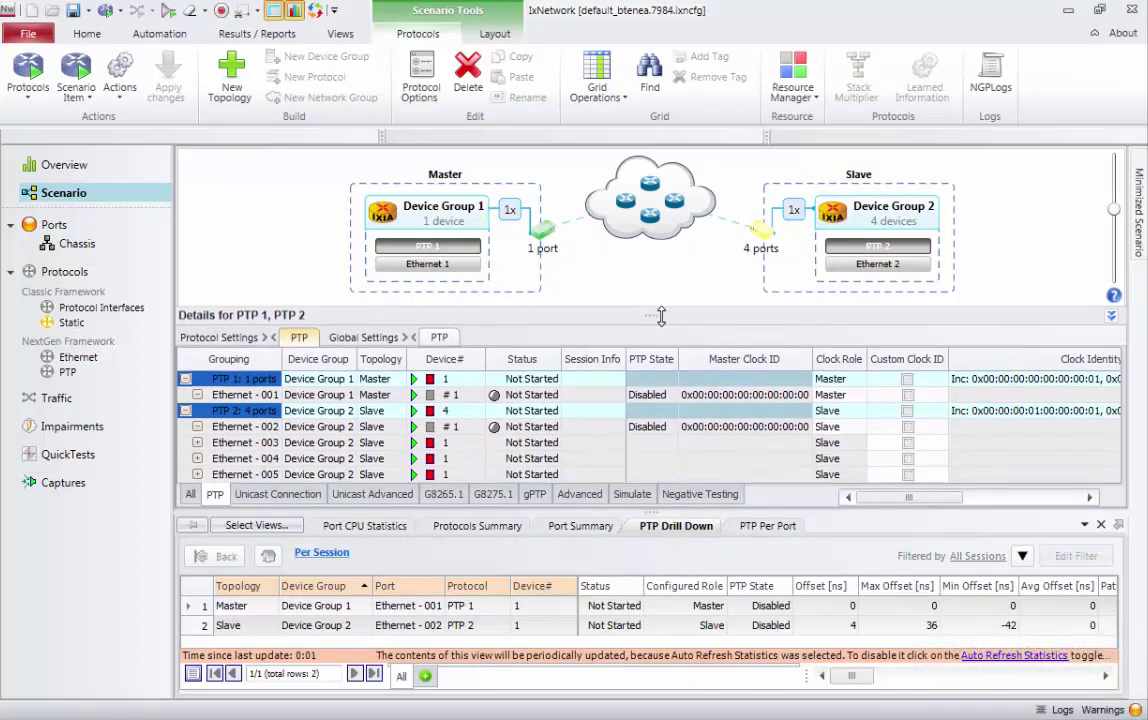
click(197, 436)
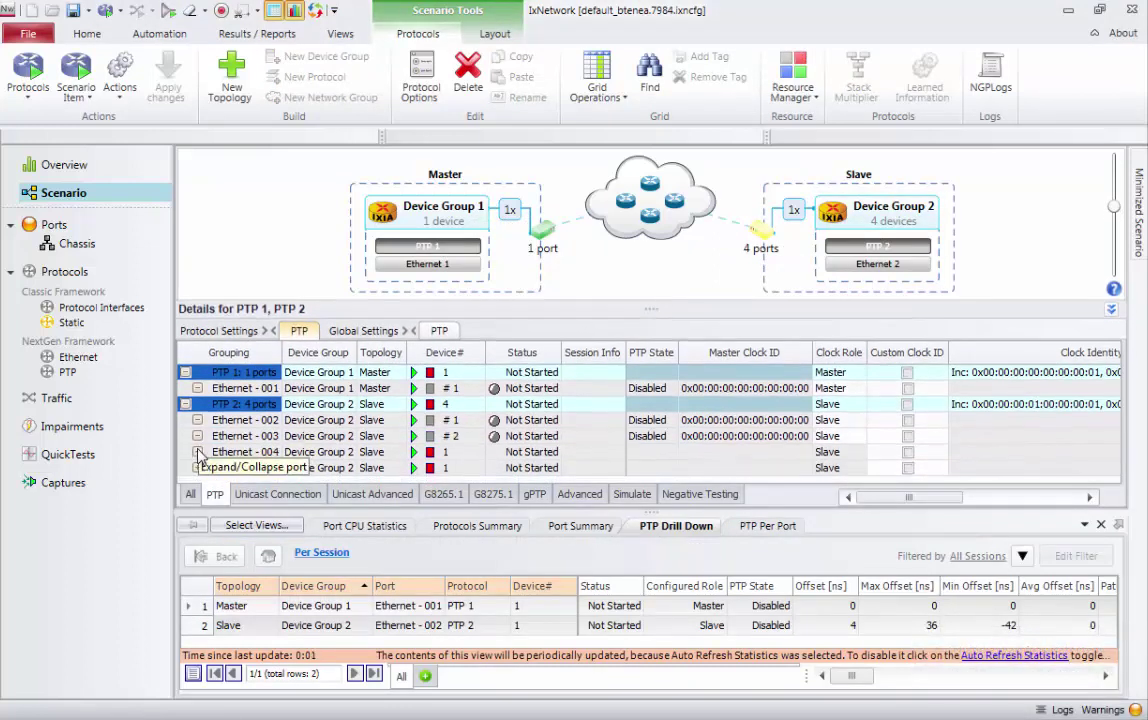
click(197, 452)
click(197, 468)
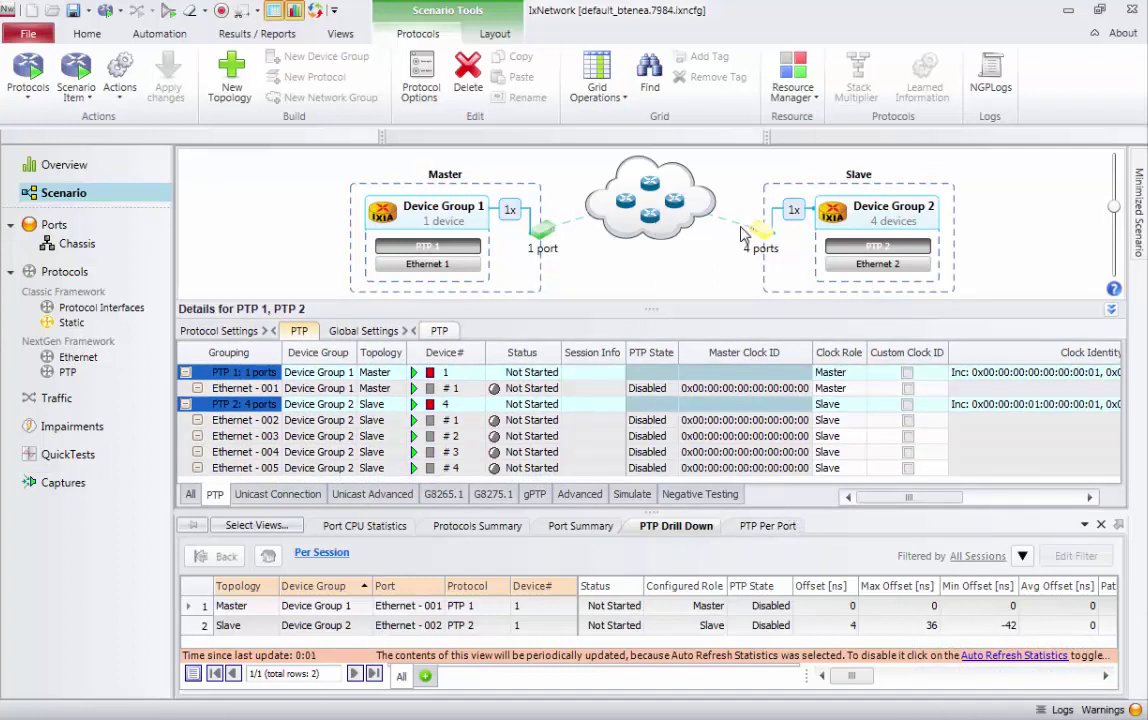
click(55, 225)
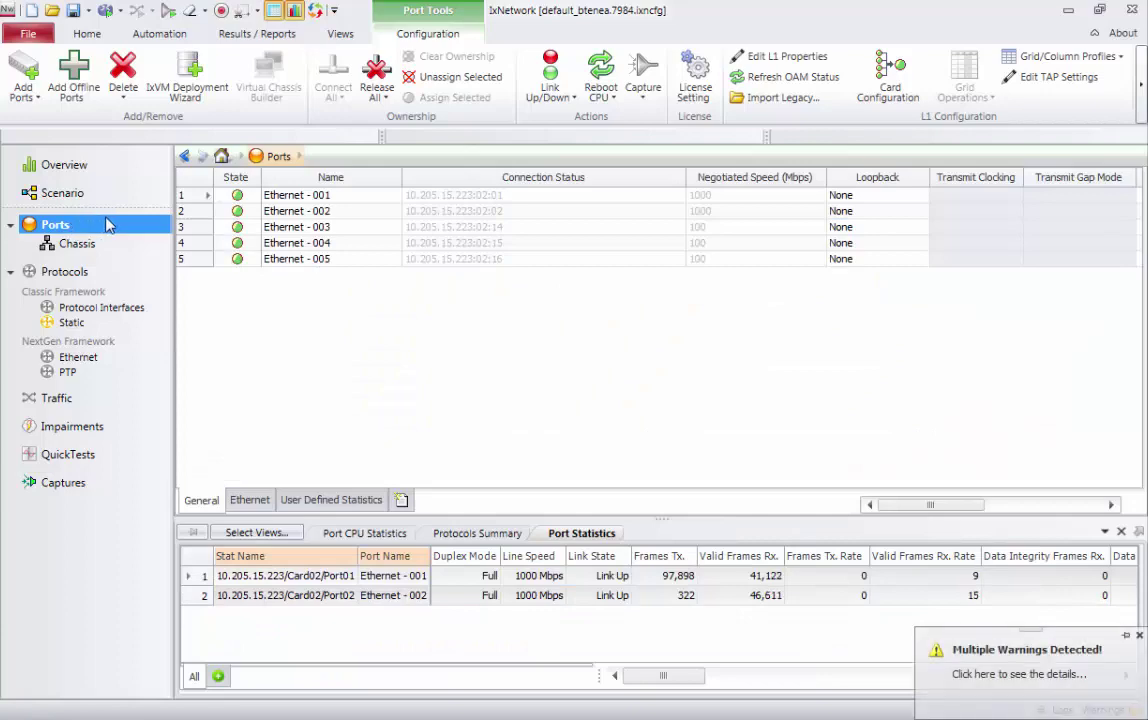
click(62, 193)
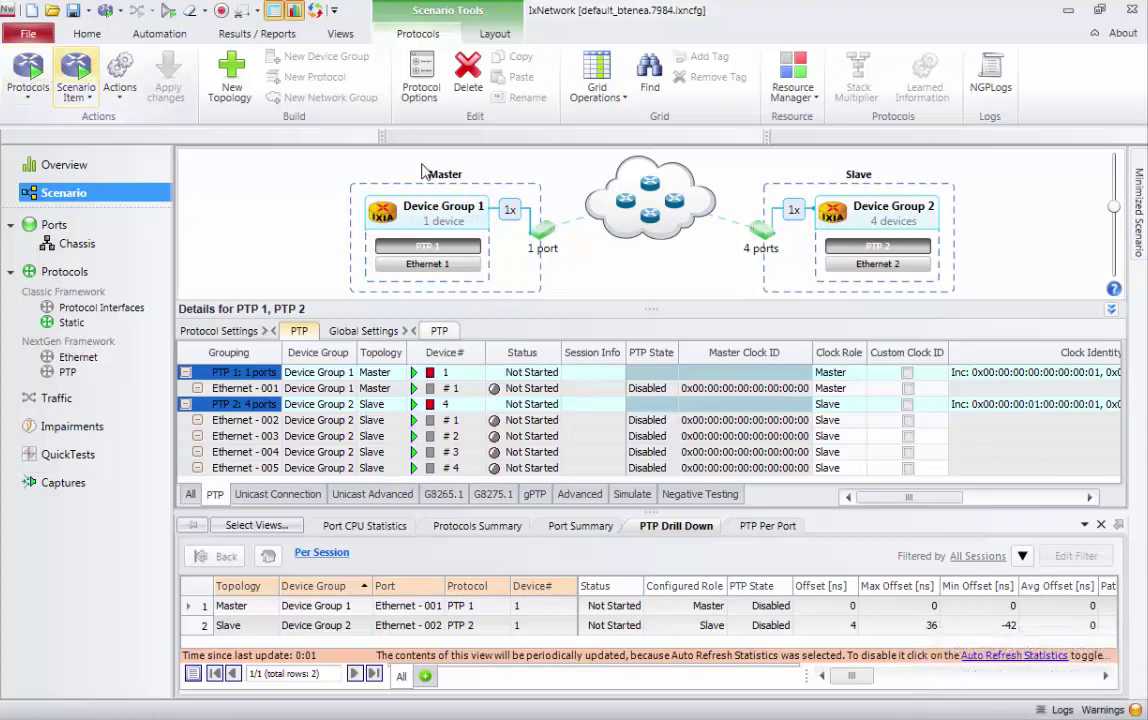
- Start the protocols on the Master topology first and on the Slave topology second
mouse_move(520, 175)
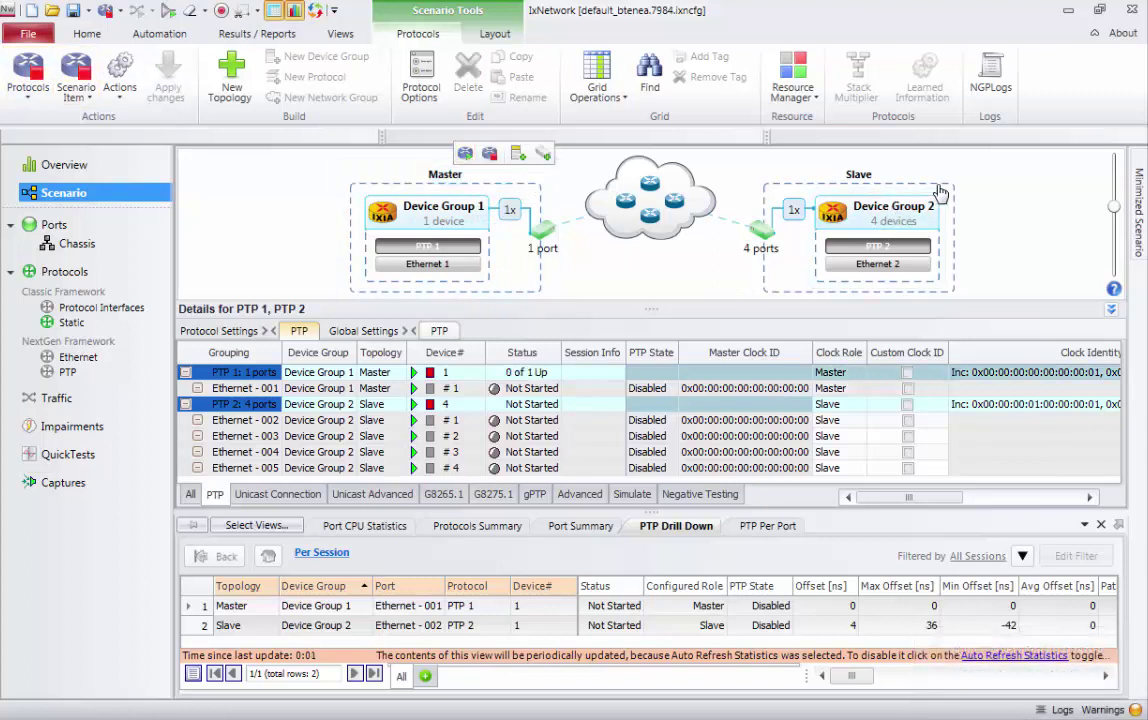
mouse_move(910, 163)
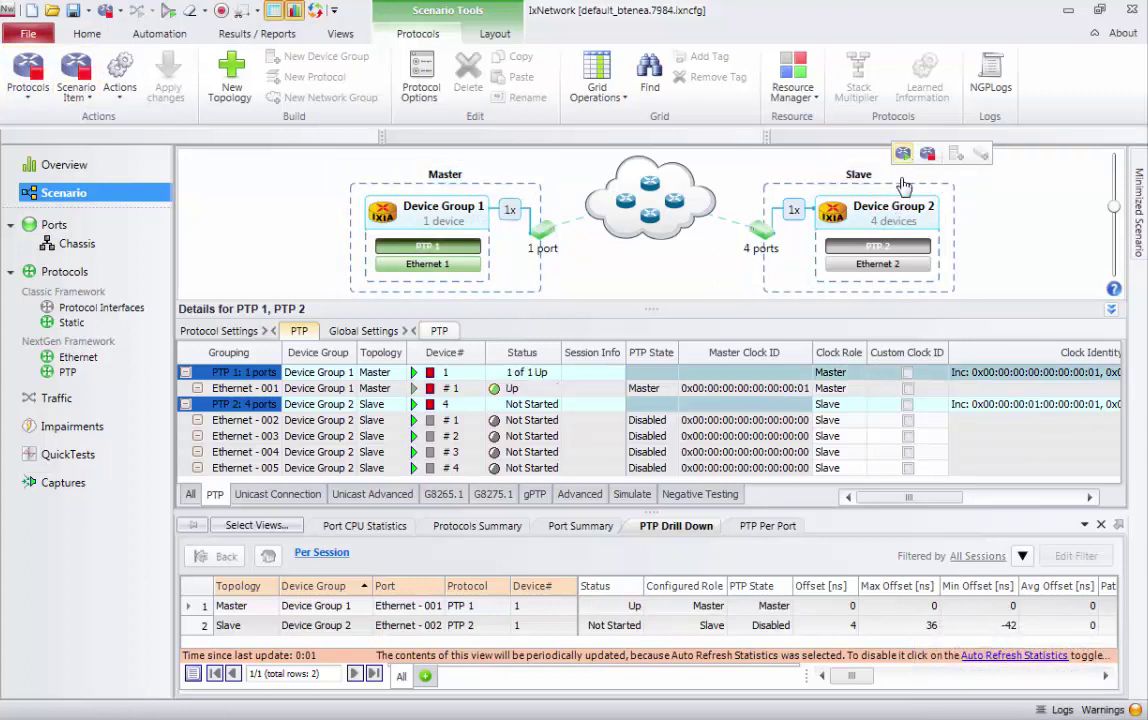
click(902, 154)
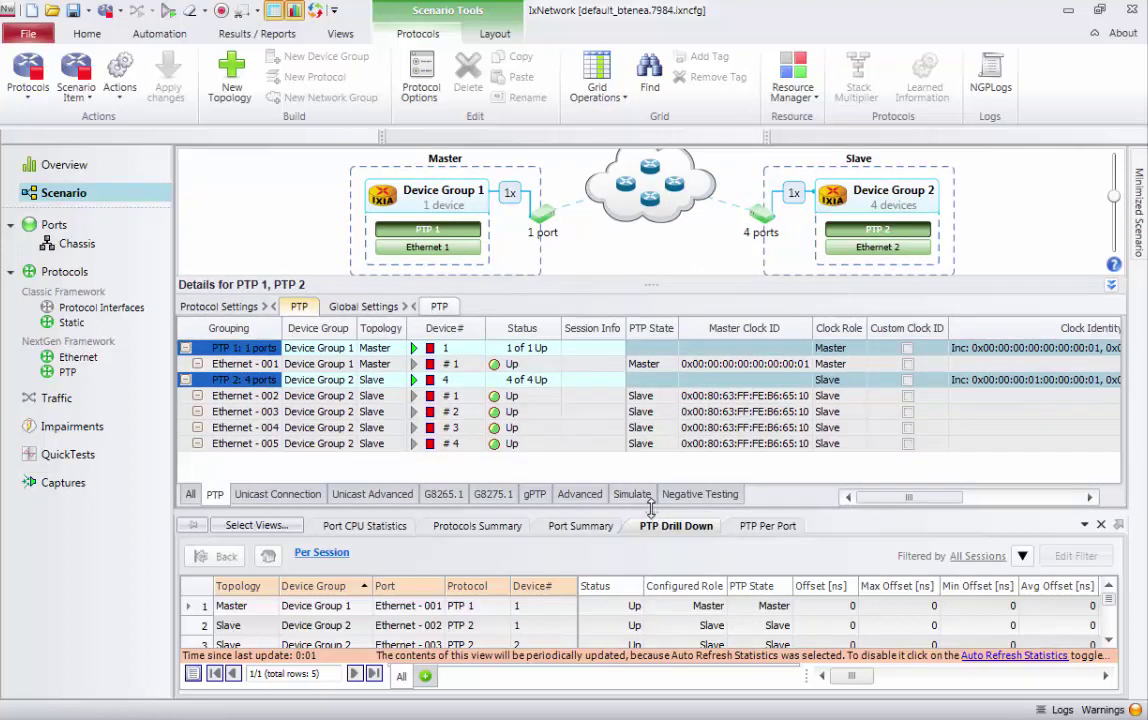
- Enlarge the statistics area and examine the current, maximum, minimum and average Offset of all slave sessions in PTP Drill Down
drag(650, 510, 651, 487)
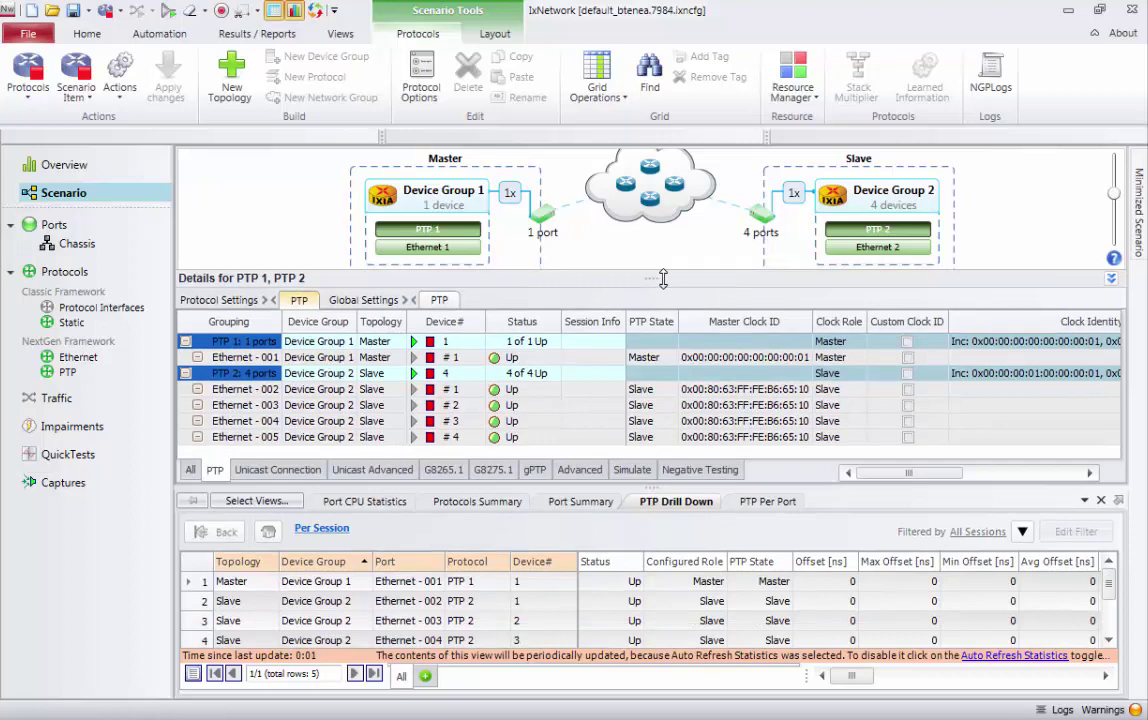
drag(662, 279, 662, 282)
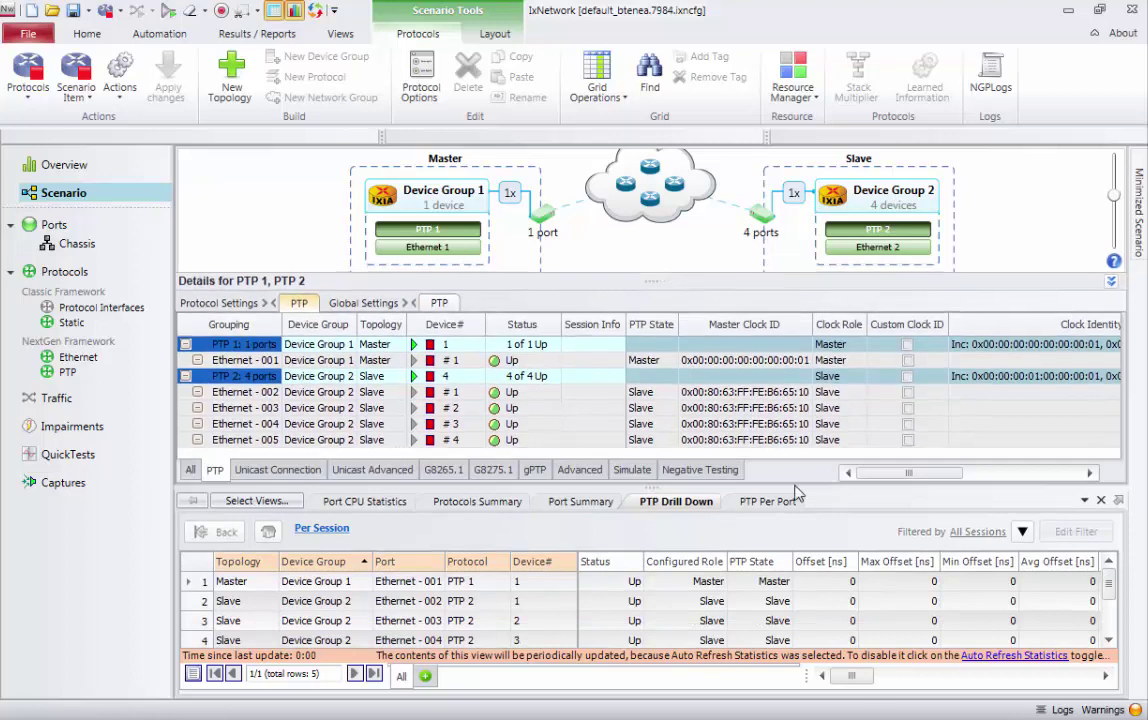
click(845, 605)
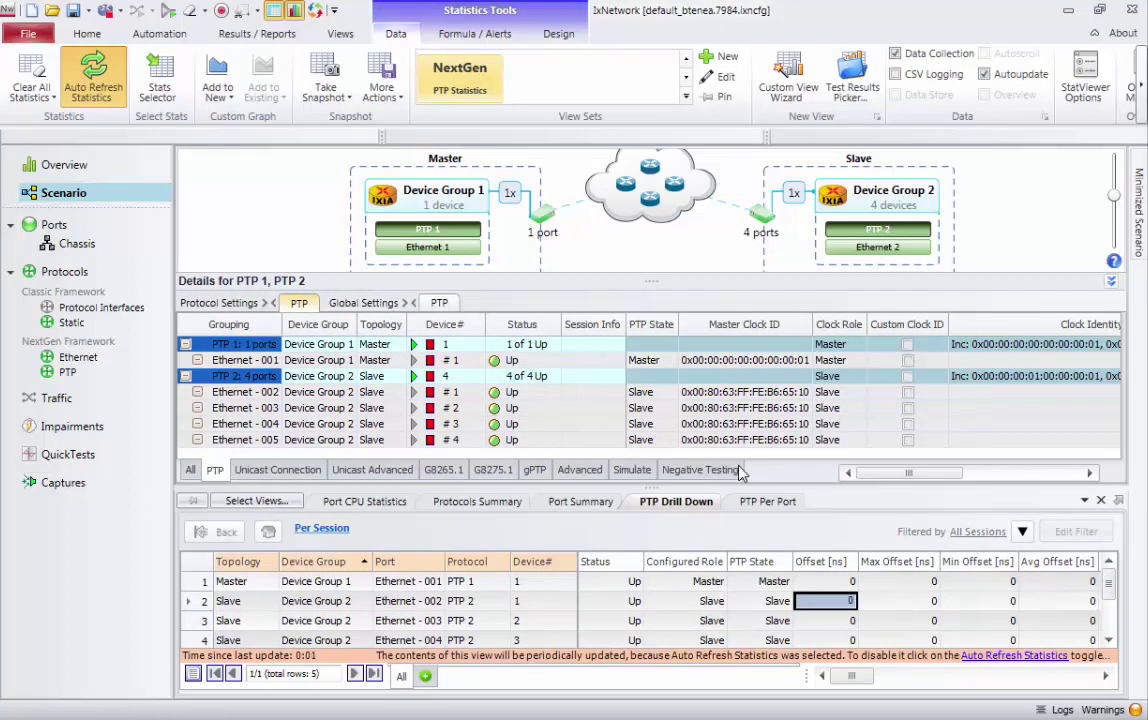
drag(600, 484, 648, 468)
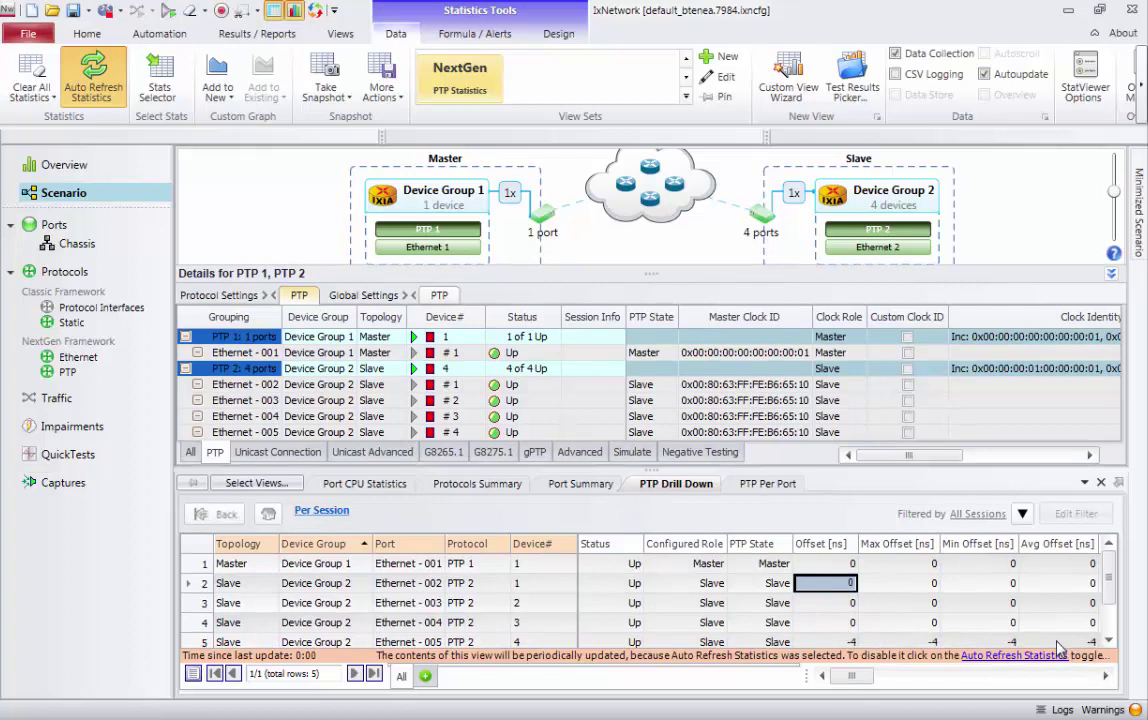
scroll(999, 630, down, 1)
click(980, 588)
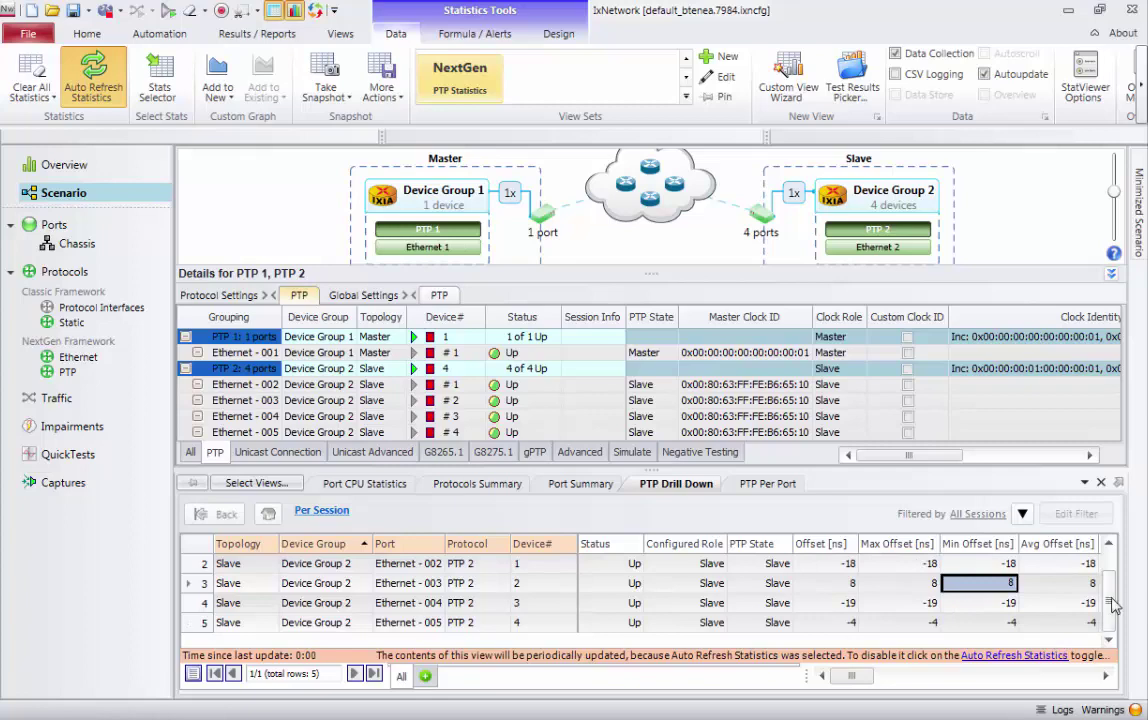
drag(1107, 607, 1108, 590)
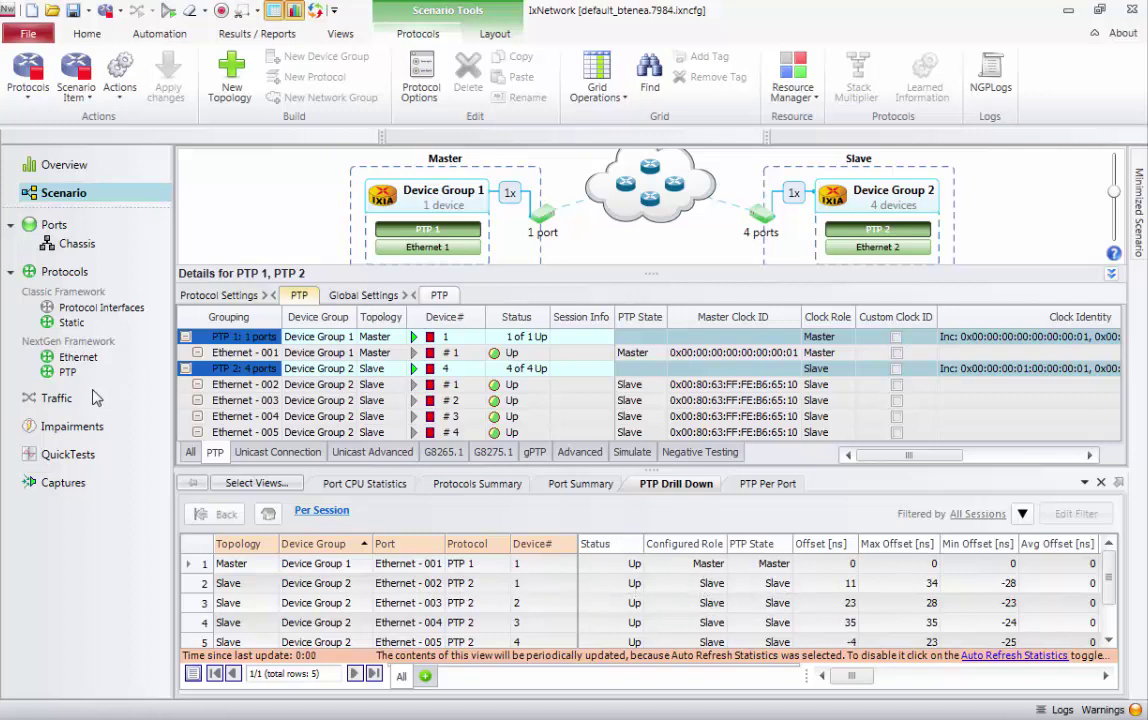
- Add an L2-3 traffic item with the Master topology as source and the Slave topology as destination
click(60, 400)
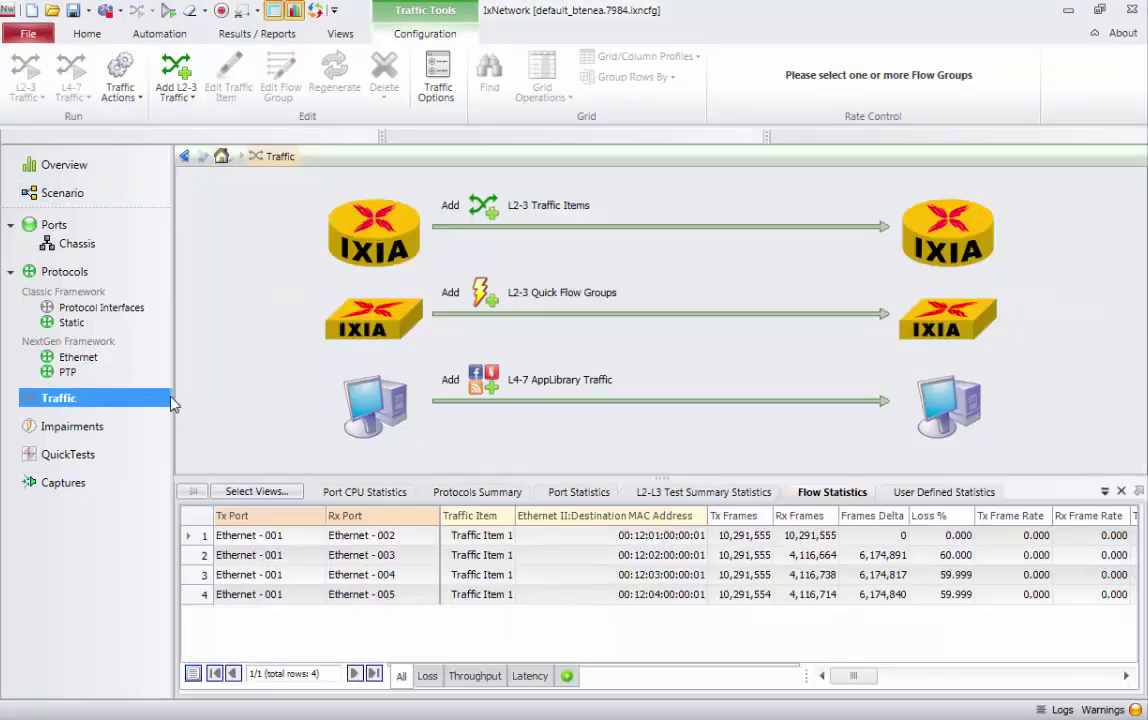
click(472, 196)
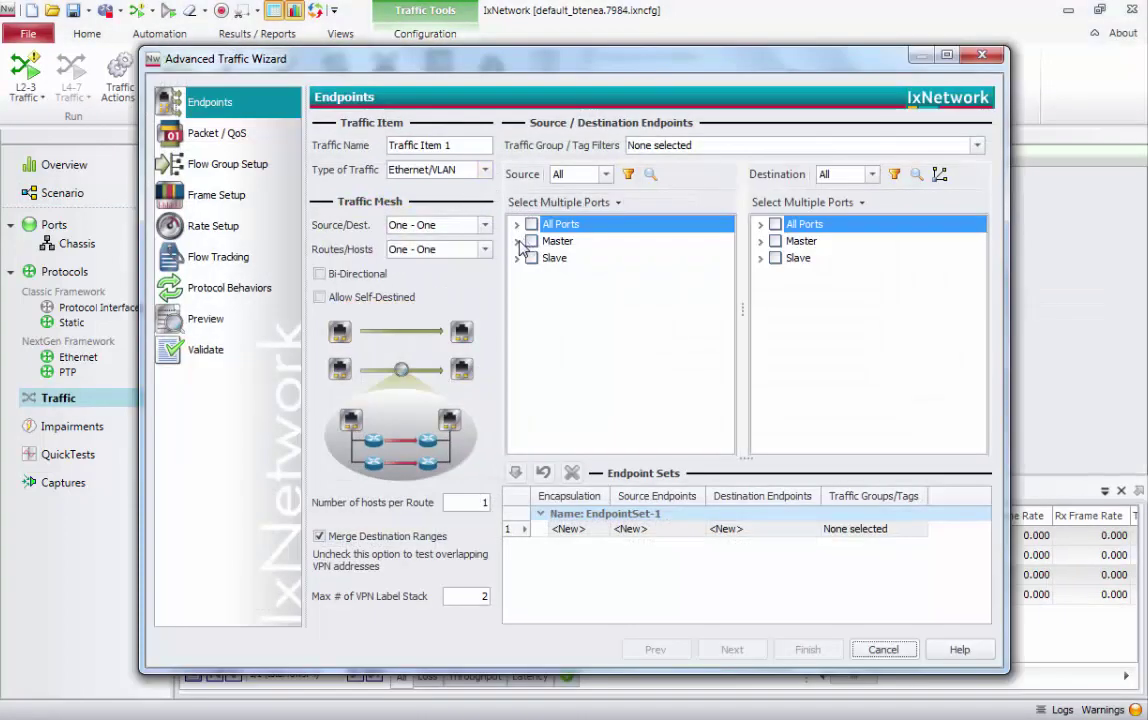
click(517, 242)
click(531, 241)
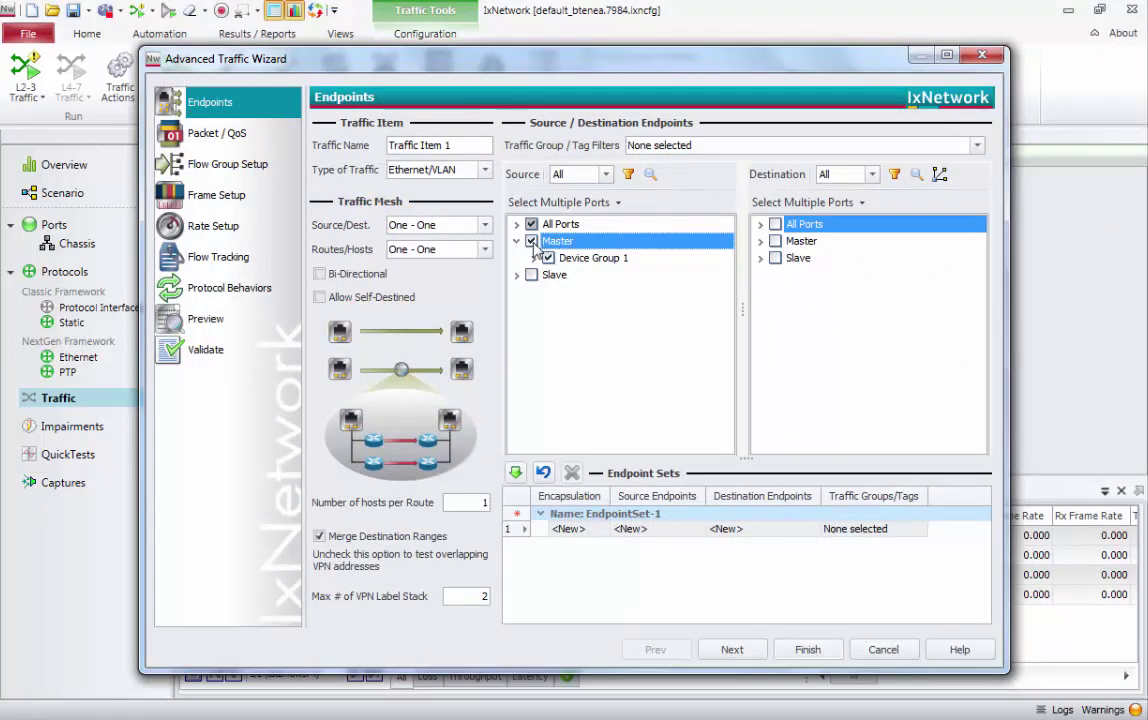
click(760, 258)
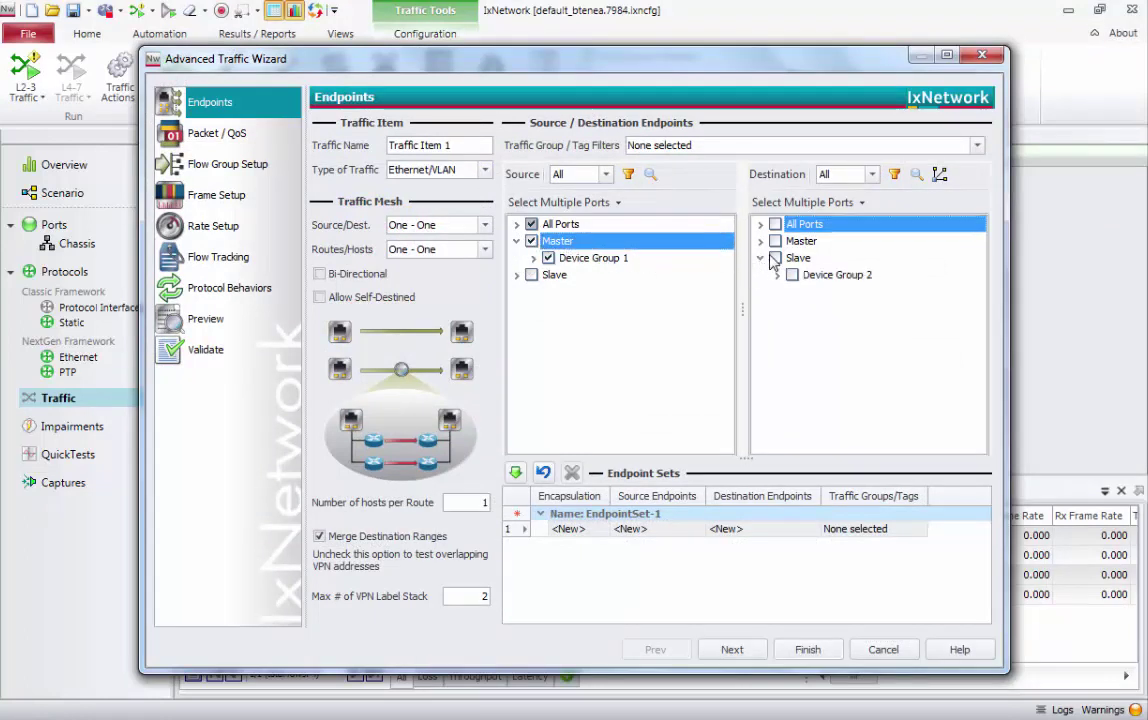
click(774, 258)
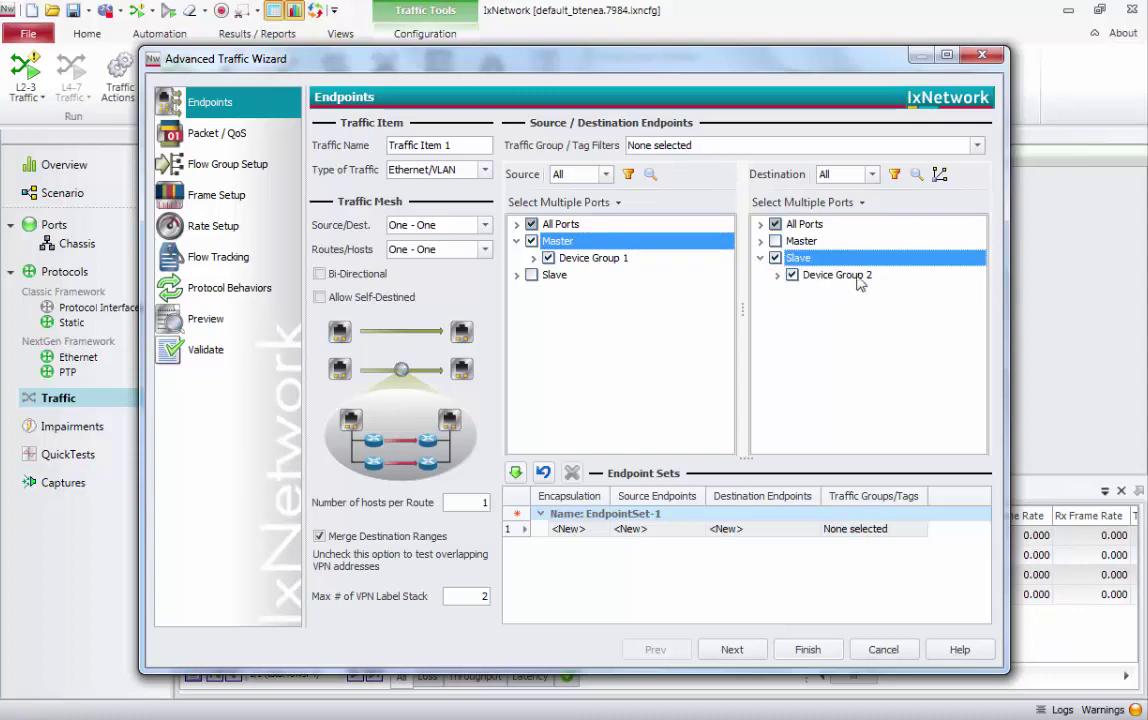
click(732, 650)
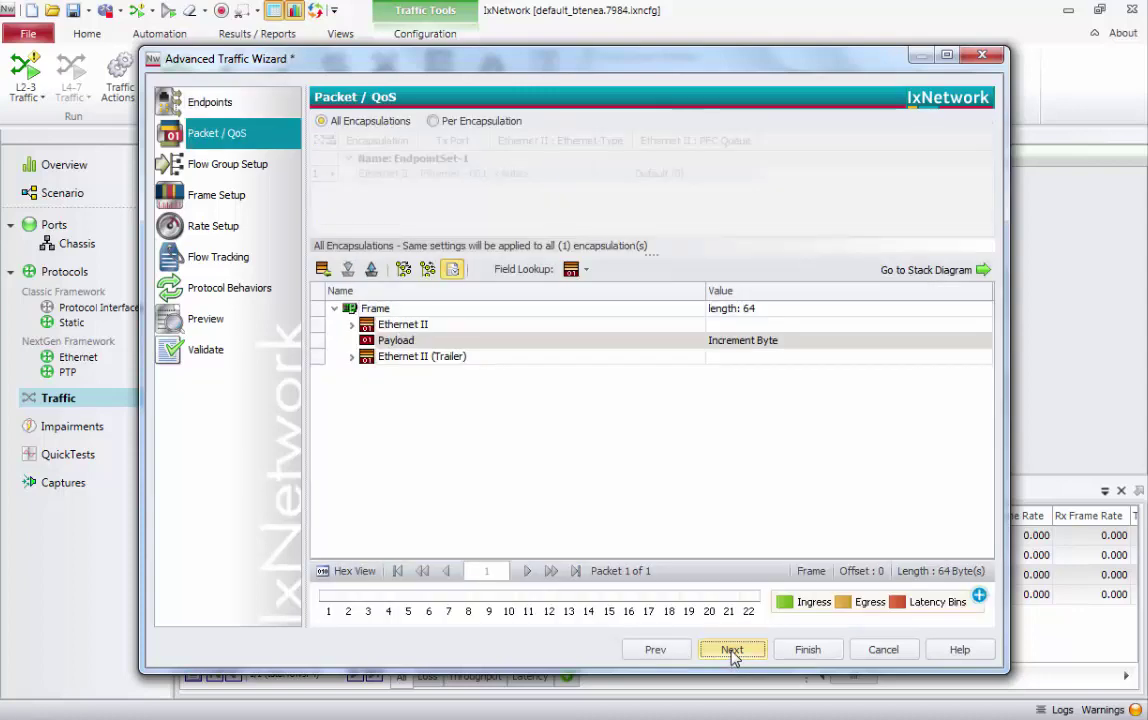
- Keep the default packet settings and create flow groups based on the Ethernet II destination MAC address
click(731, 650)
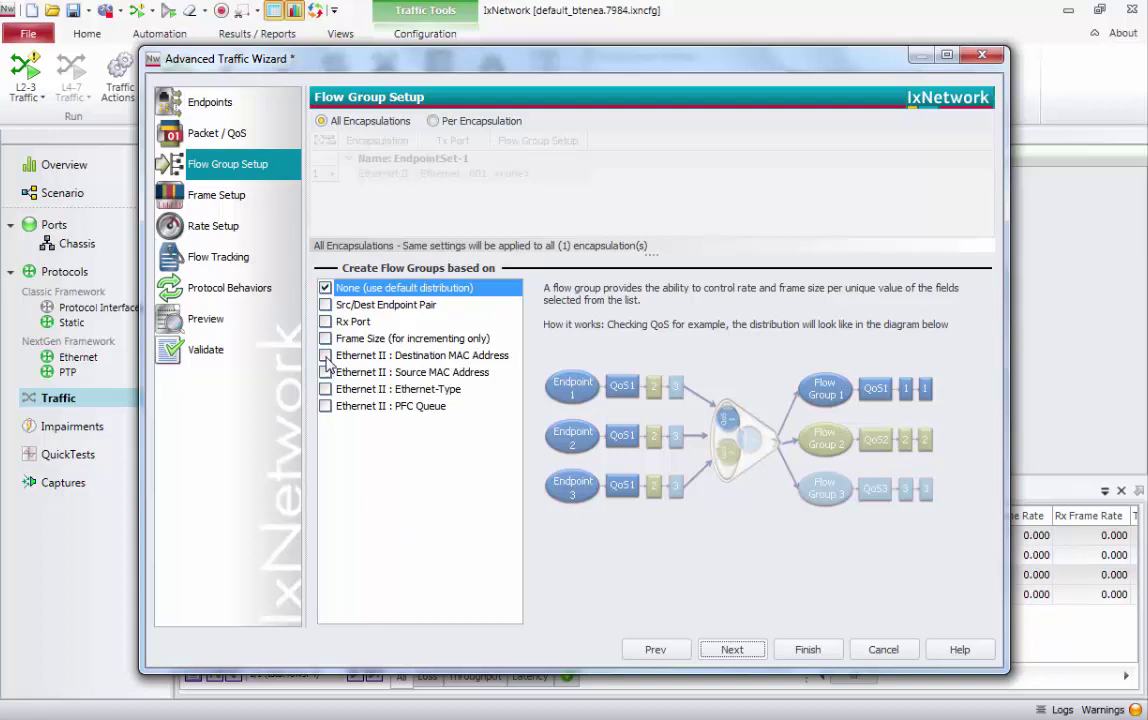
click(326, 356)
click(750, 651)
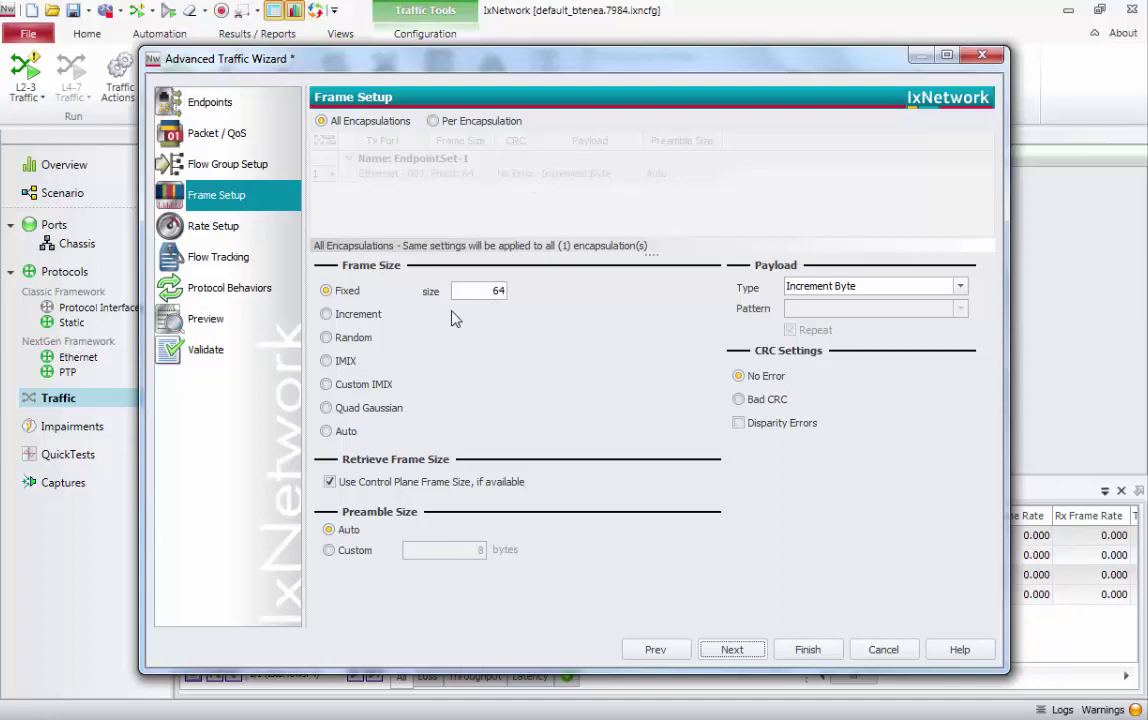
- Keep the fixed frame size of 64 and set the traffic rate to a Layer2 Bit Rate of 90 Mbps
click(731, 650)
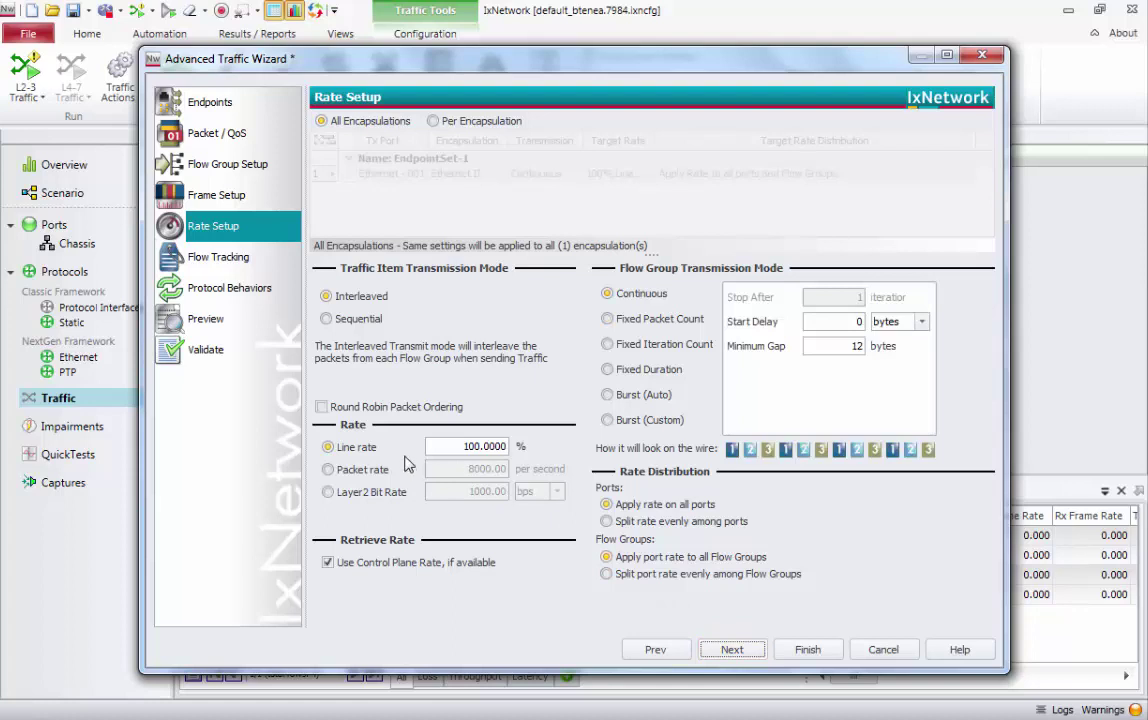
click(333, 469)
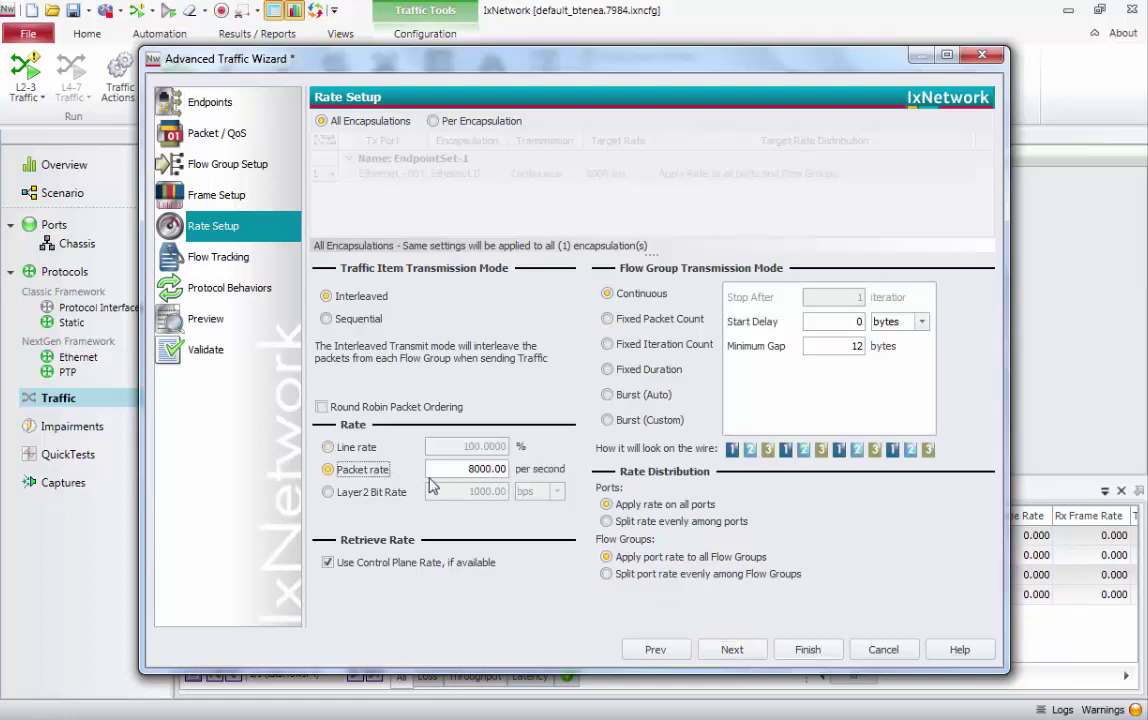
click(336, 491)
click(541, 495)
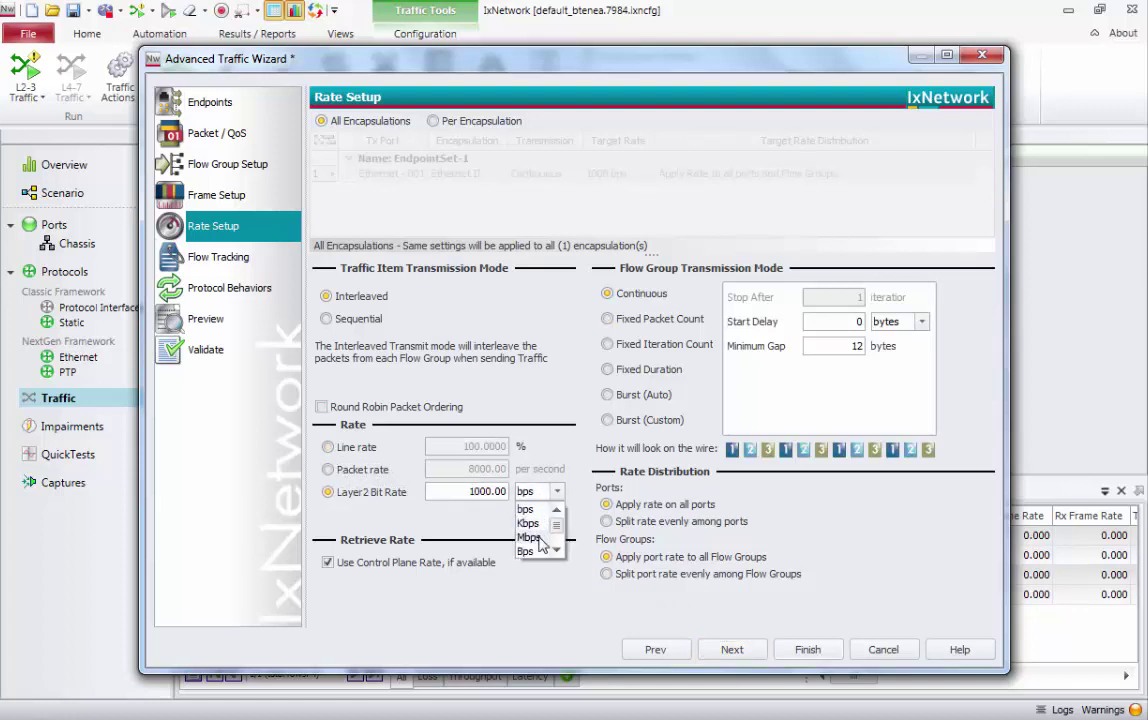
click(530, 538)
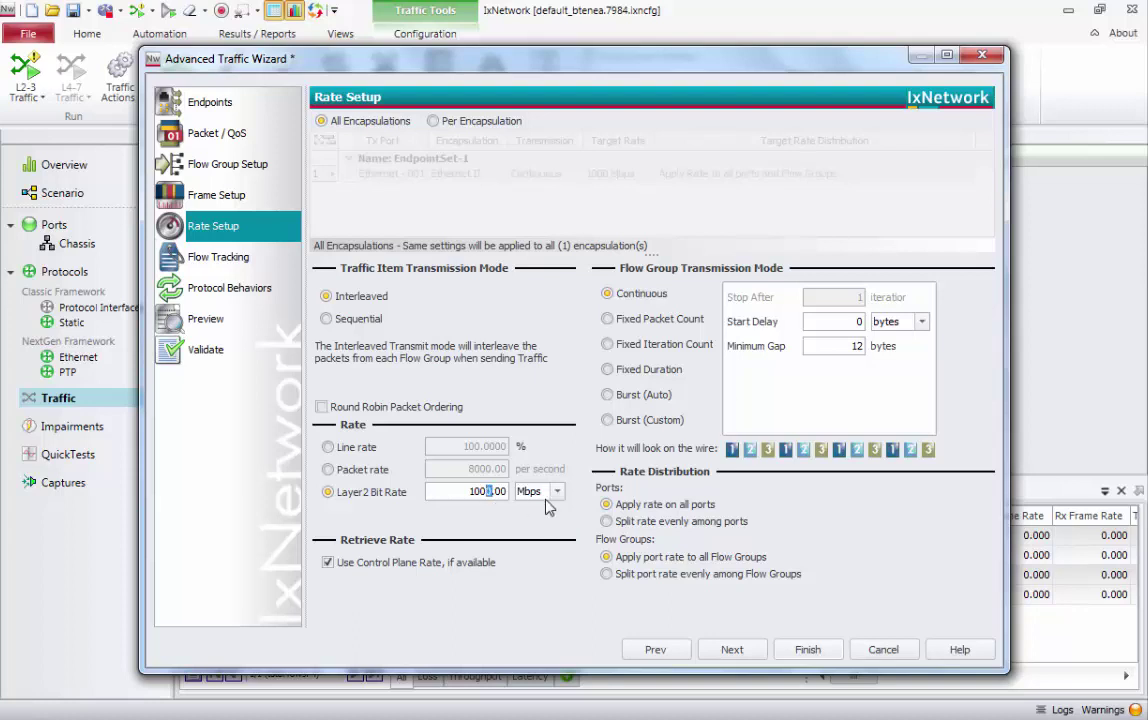
key(BackSpace)
key(BackSpace)
key(BackSpace)
key(Delete)
key(Delete)
text(90)
click(733, 650)
- Track the flows by Ethernet II destination MAC address and finish the traffic item
scroll(378, 300, down, 1)
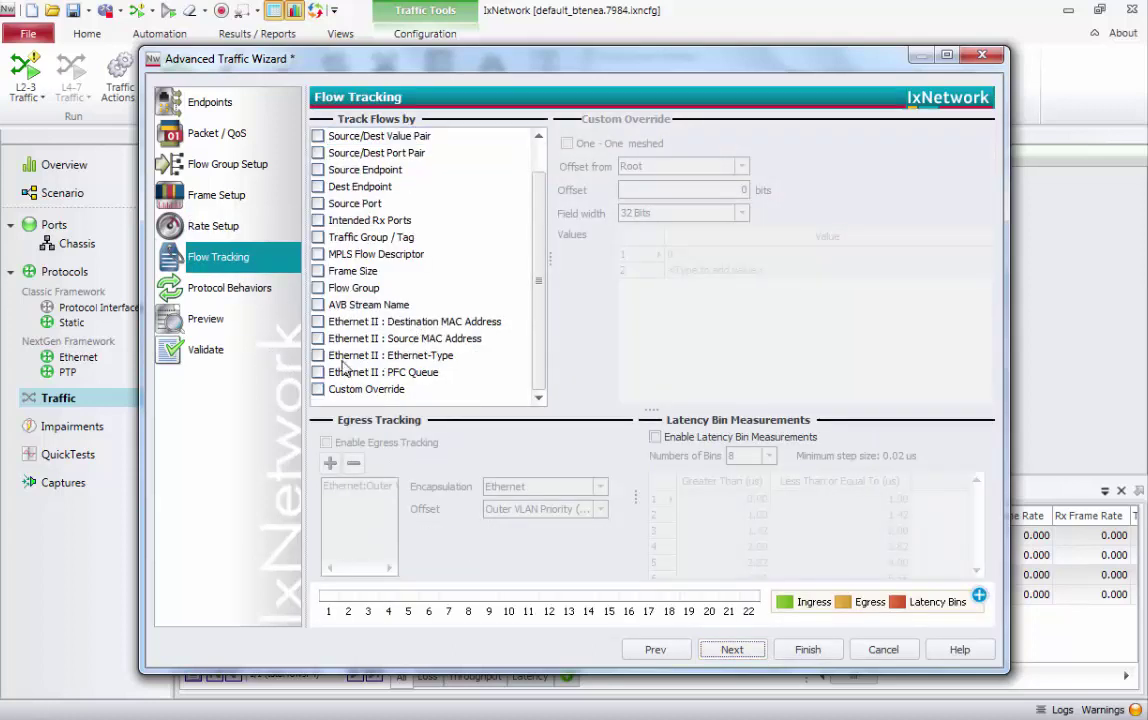
click(318, 322)
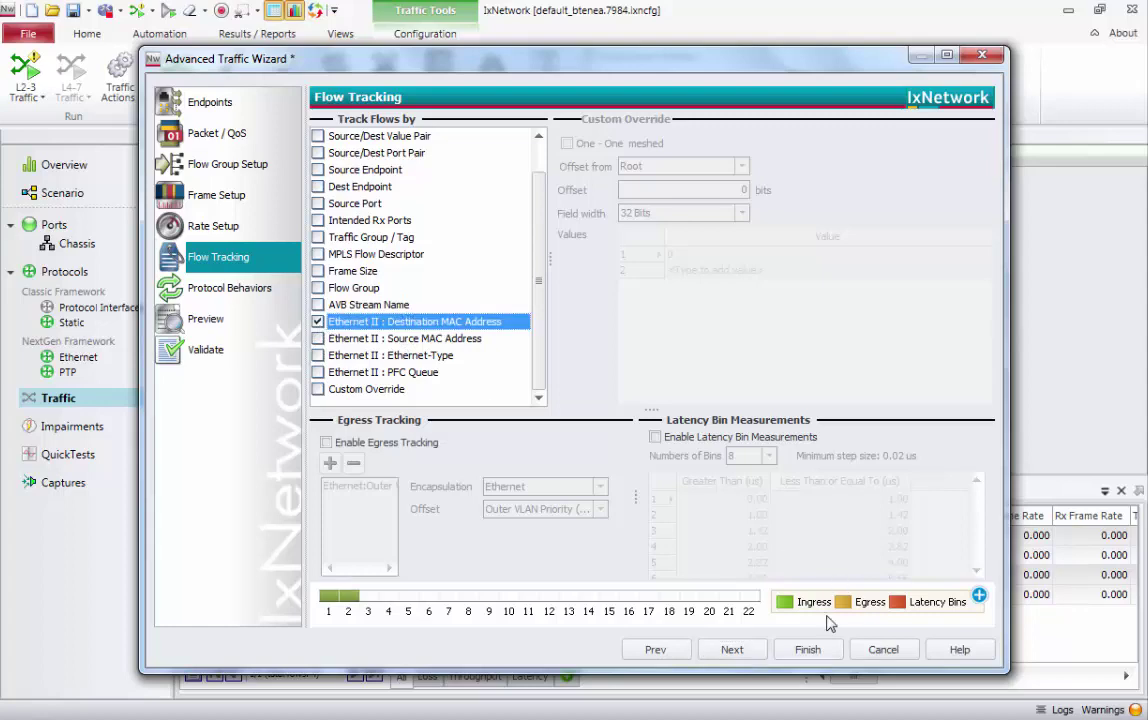
click(800, 650)
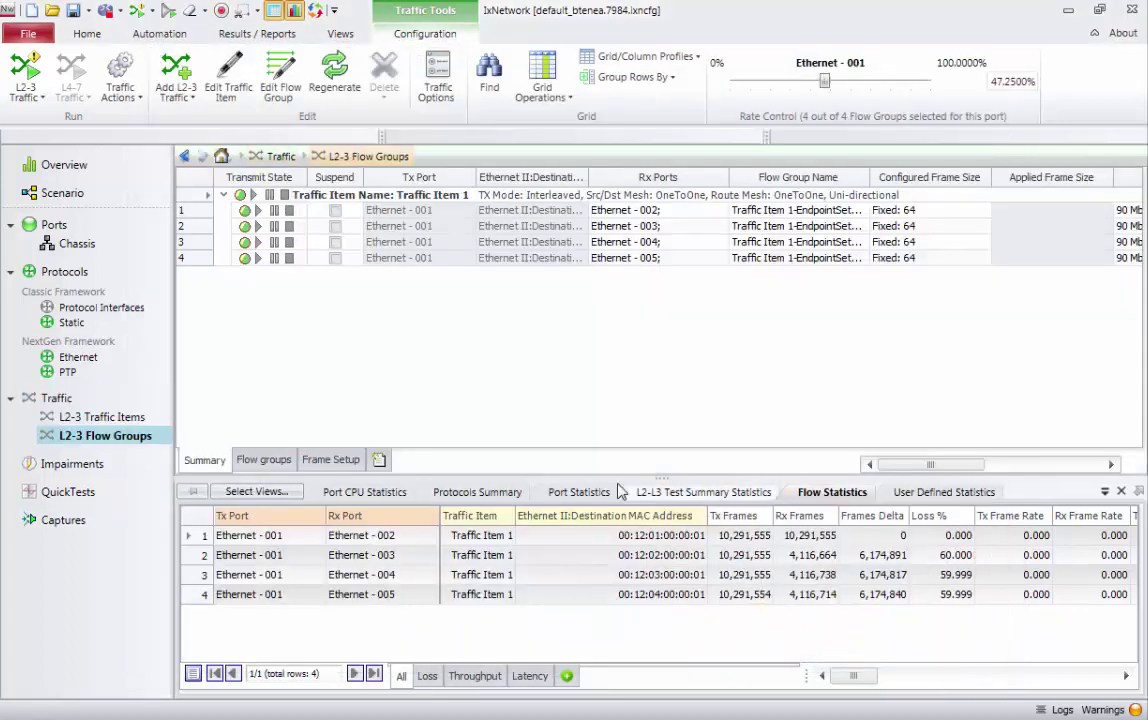
- Start the L2-3 traffic and examine the transmitted and received frames, frames delta and loss of each flow in Flow Statistics
click(139, 13)
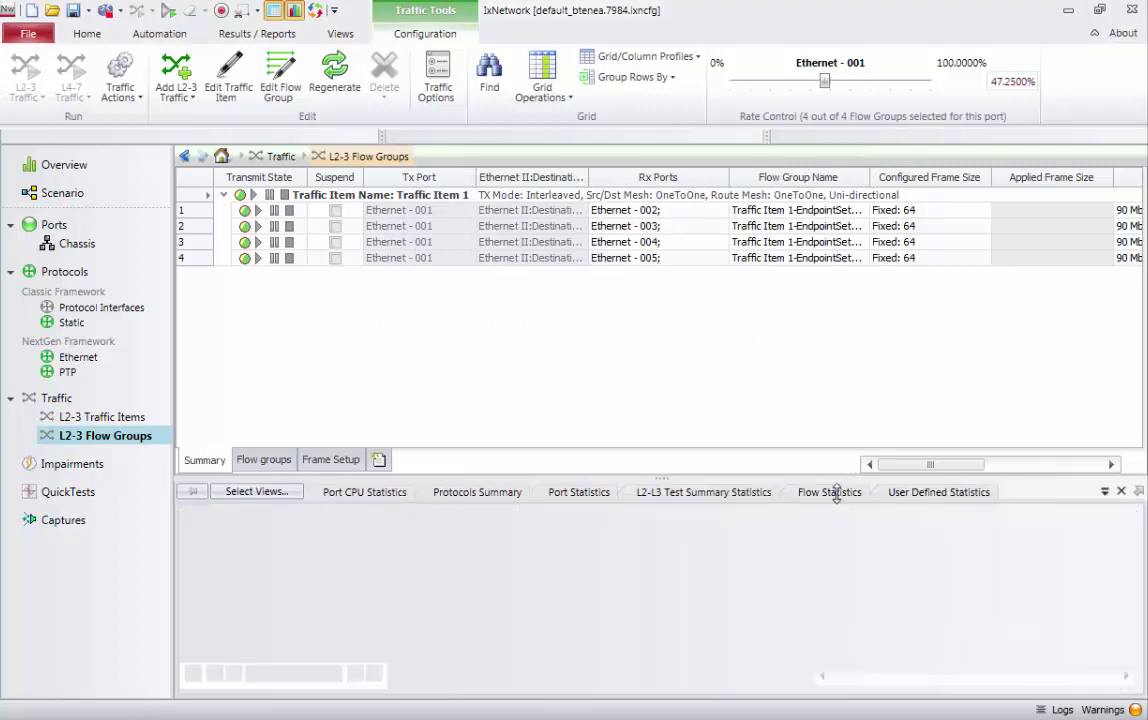
click(833, 496)
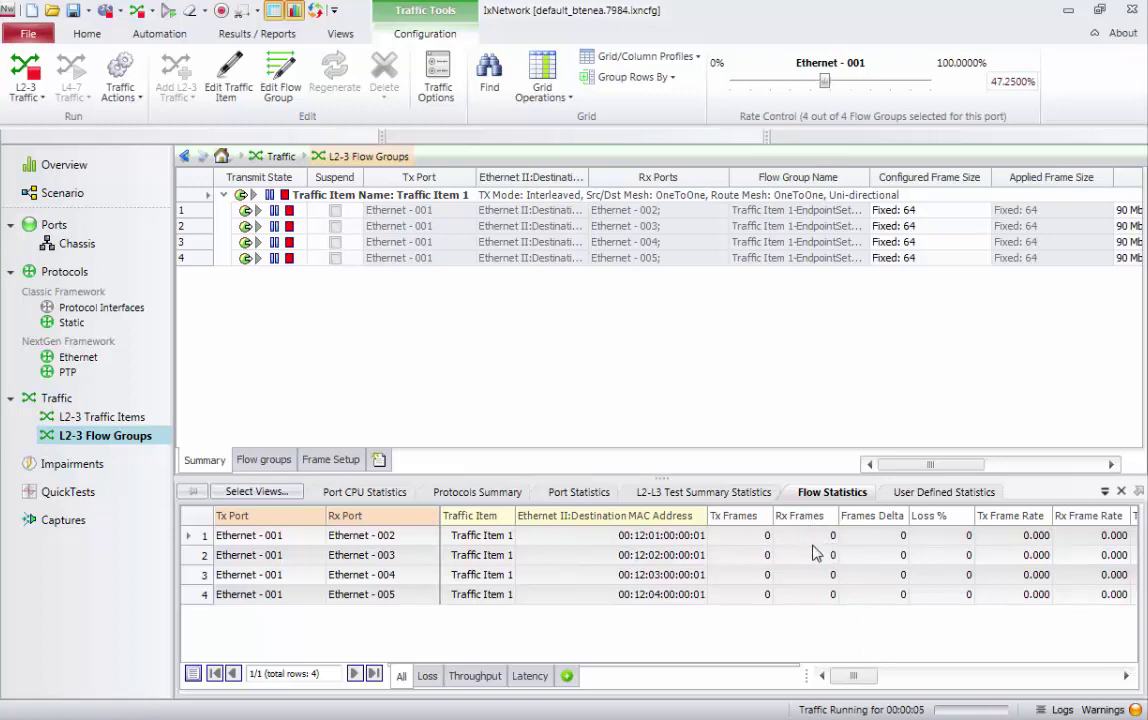
drag(748, 537, 920, 605)
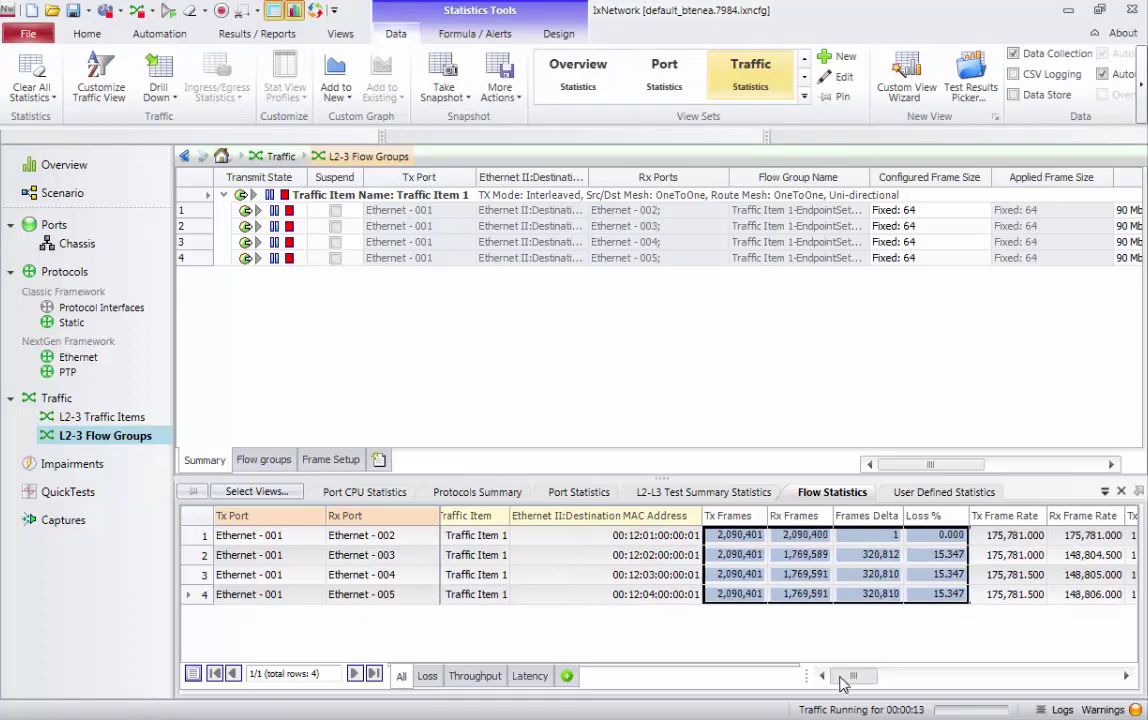
scroll(842, 680, right, 1)
scroll(836, 681, left, 1)
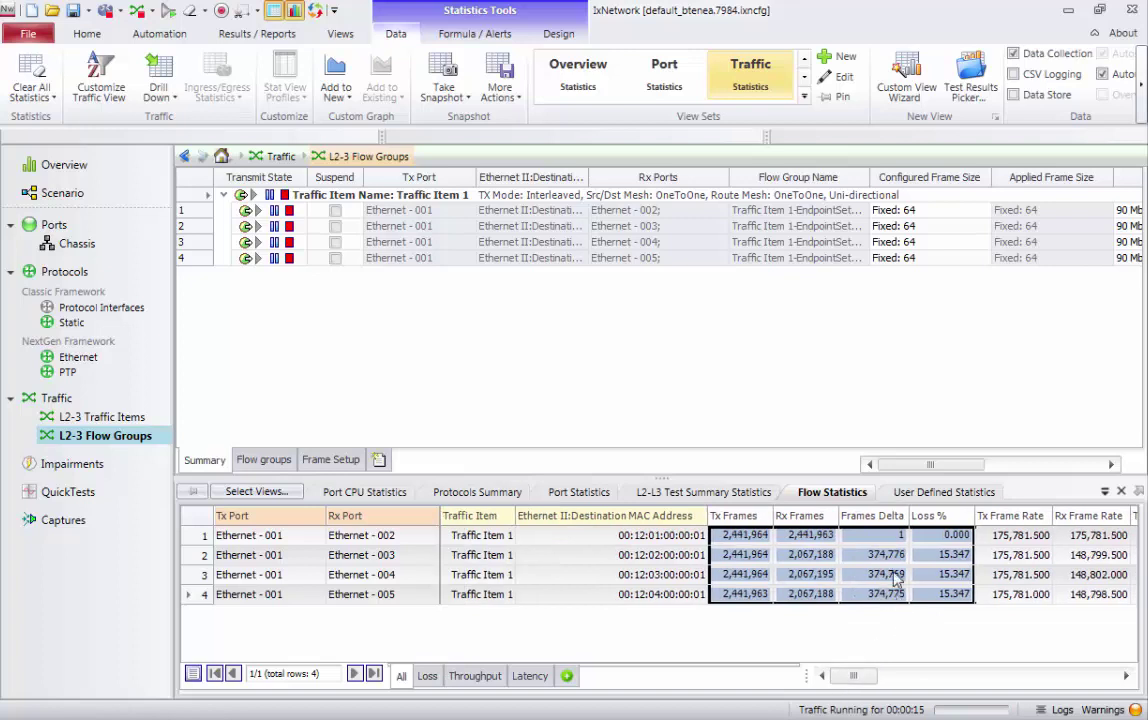
click(882, 558)
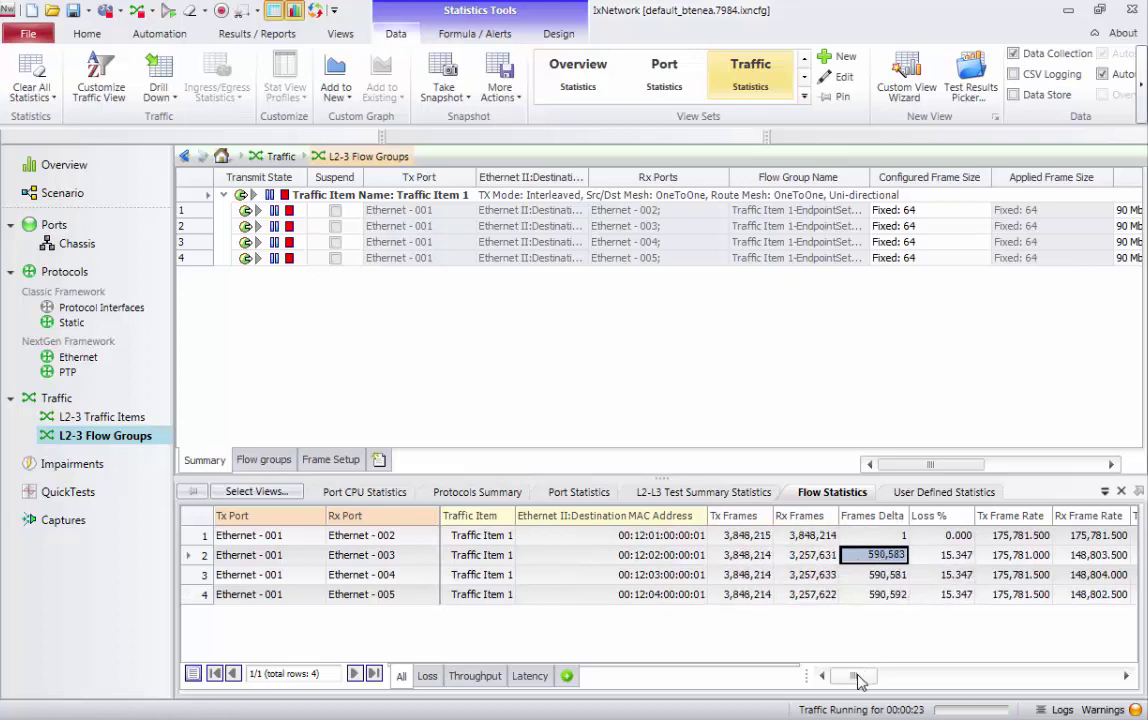
- Return to the scenario and examine the current, maximum, minimum and average Offset of the slave sessions under running traffic
click(55, 196)
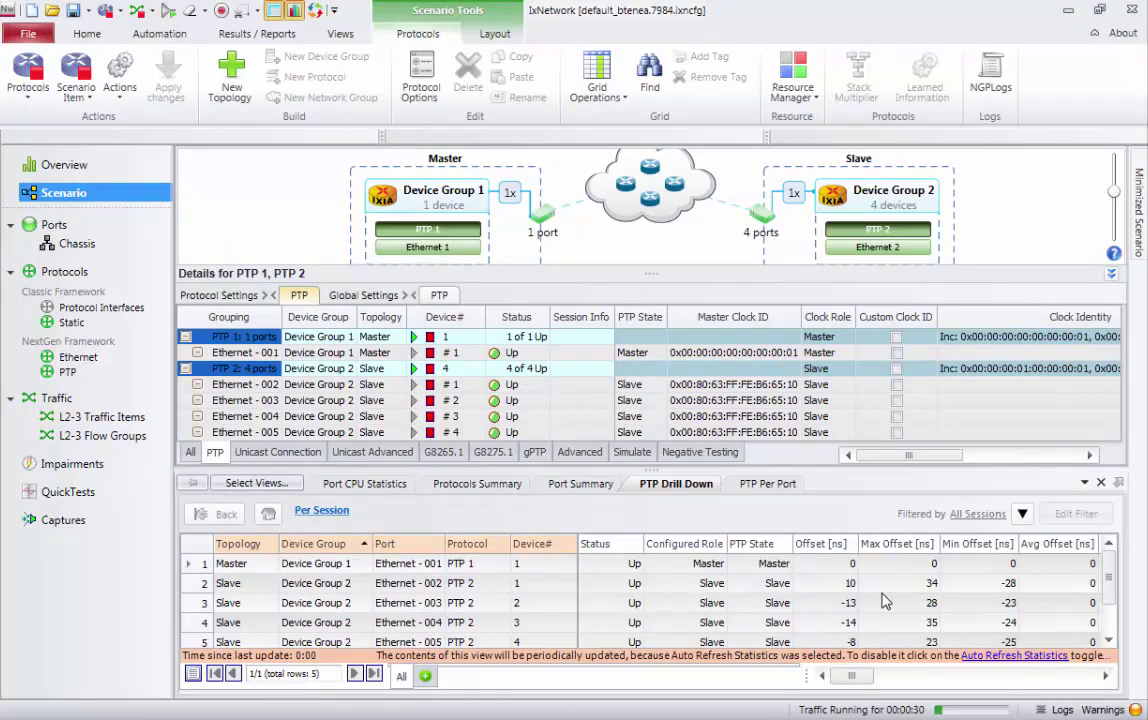
drag(836, 584, 994, 655)
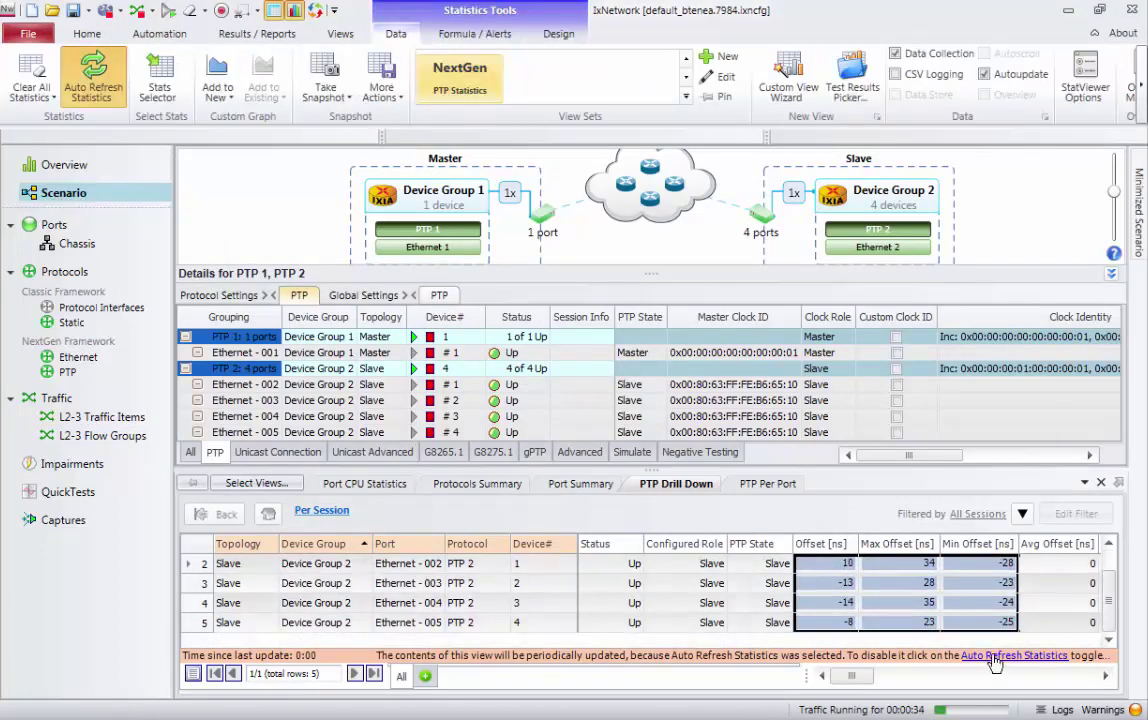
drag(1048, 627, 795, 550)
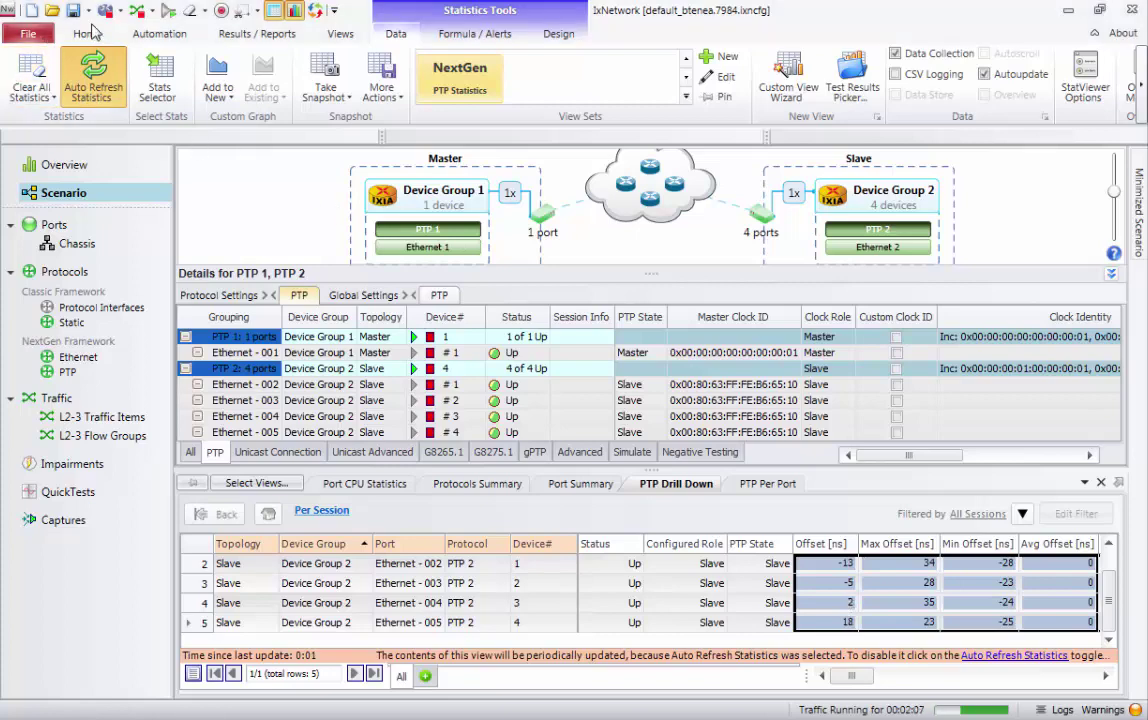
- Stop the running traffic and protocols, and create an empty configuration without saving the current one
click(137, 12)
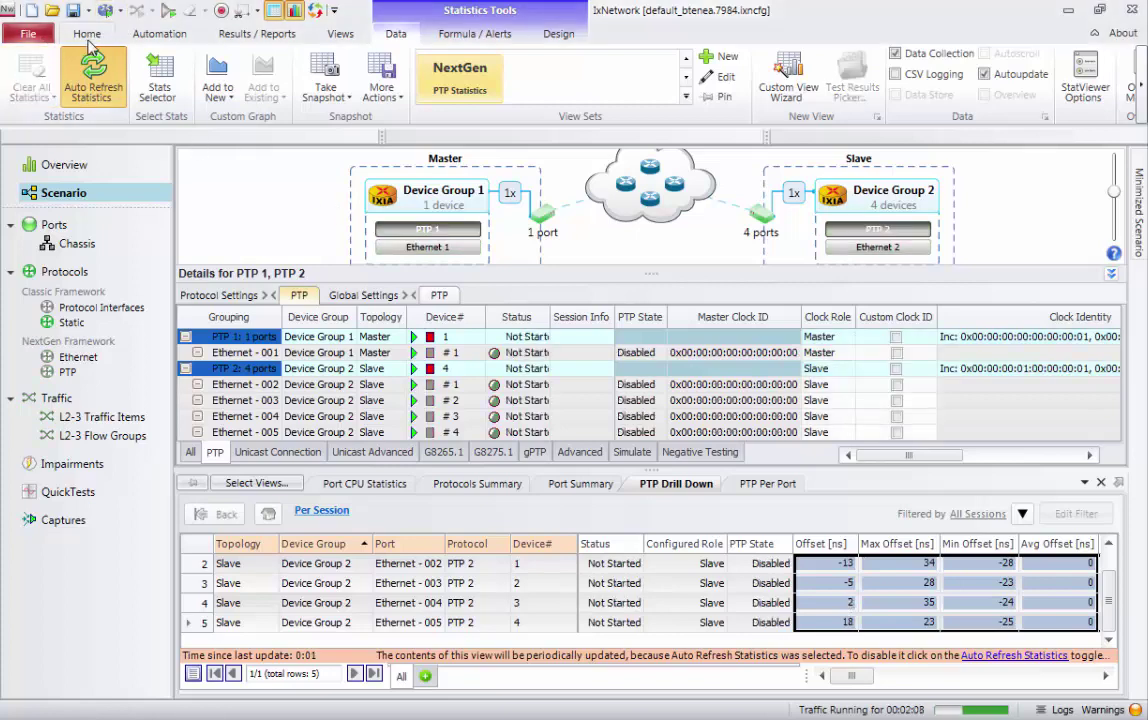
click(29, 38)
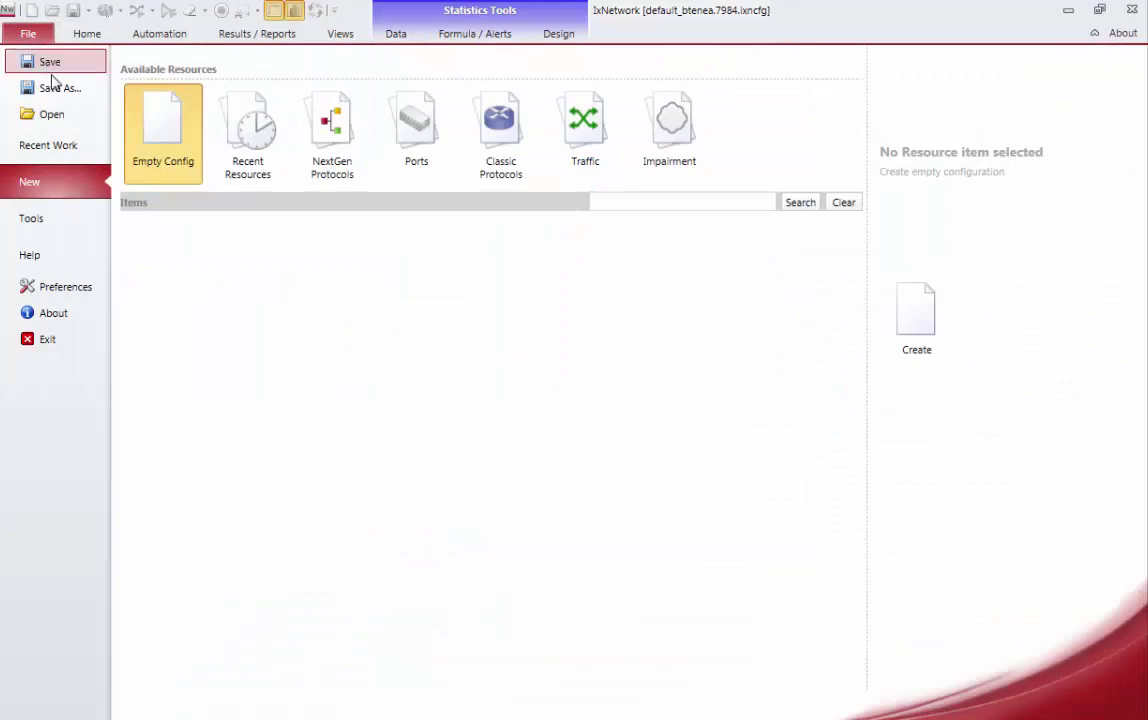
click(930, 320)
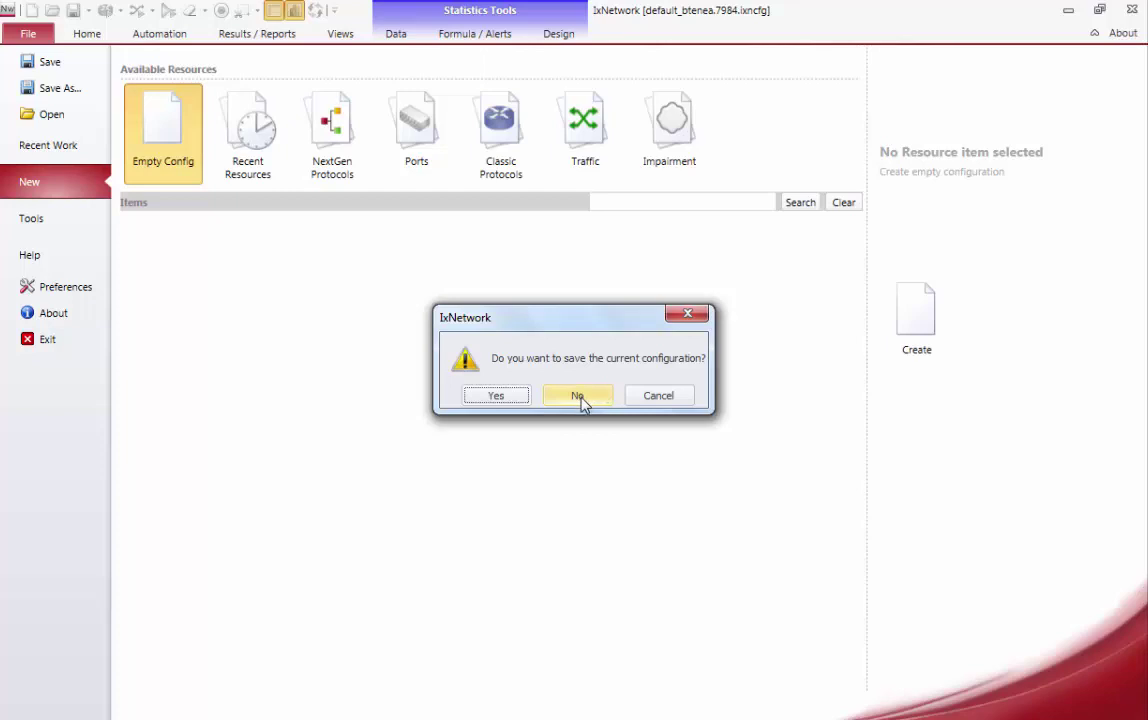
click(580, 397)
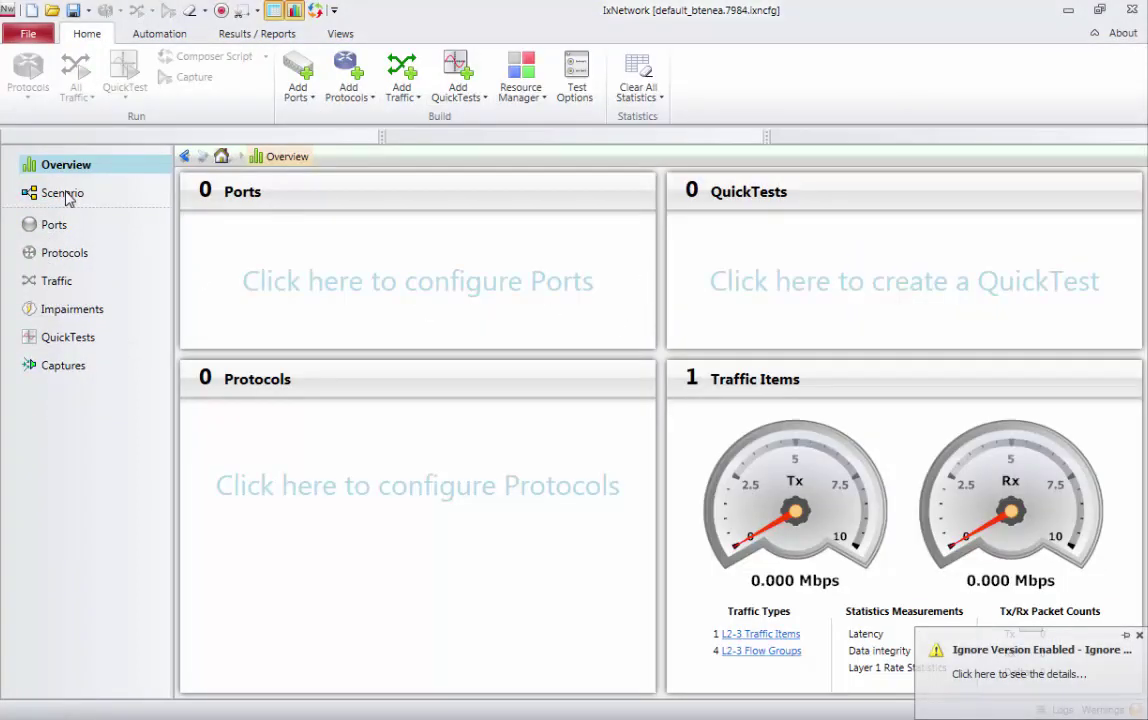
- Start a new topology in the scenario and add the recently used chassis 10.205.15.223 to it
click(62, 194)
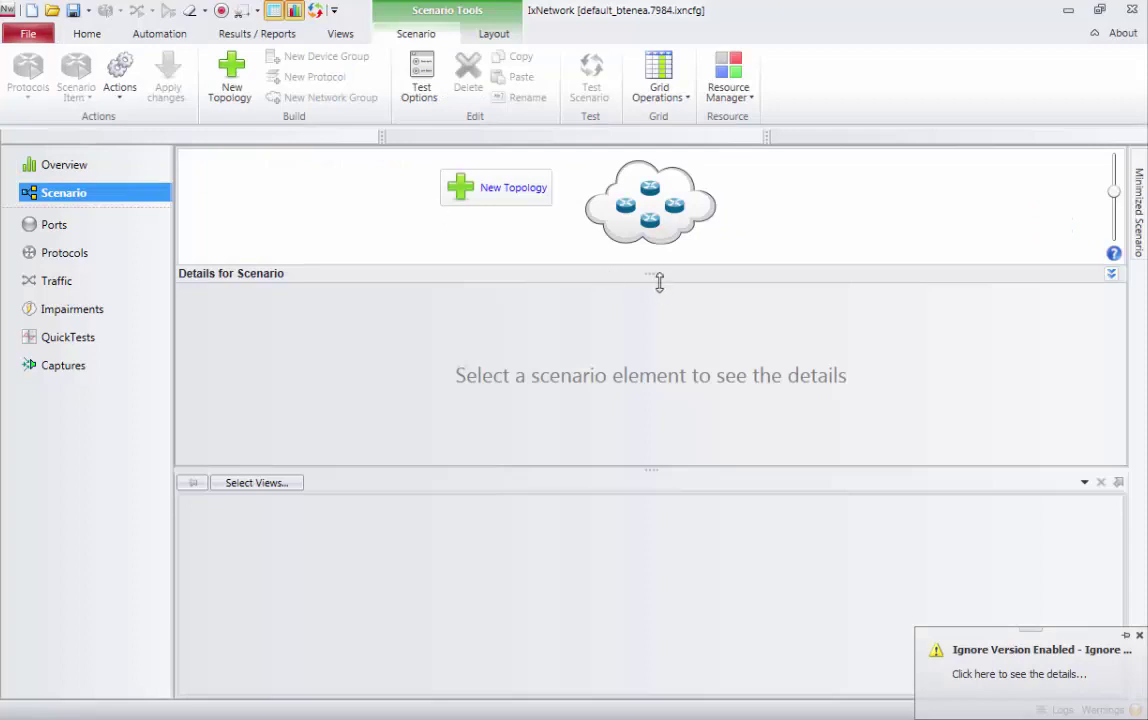
drag(658, 277, 648, 325)
click(528, 200)
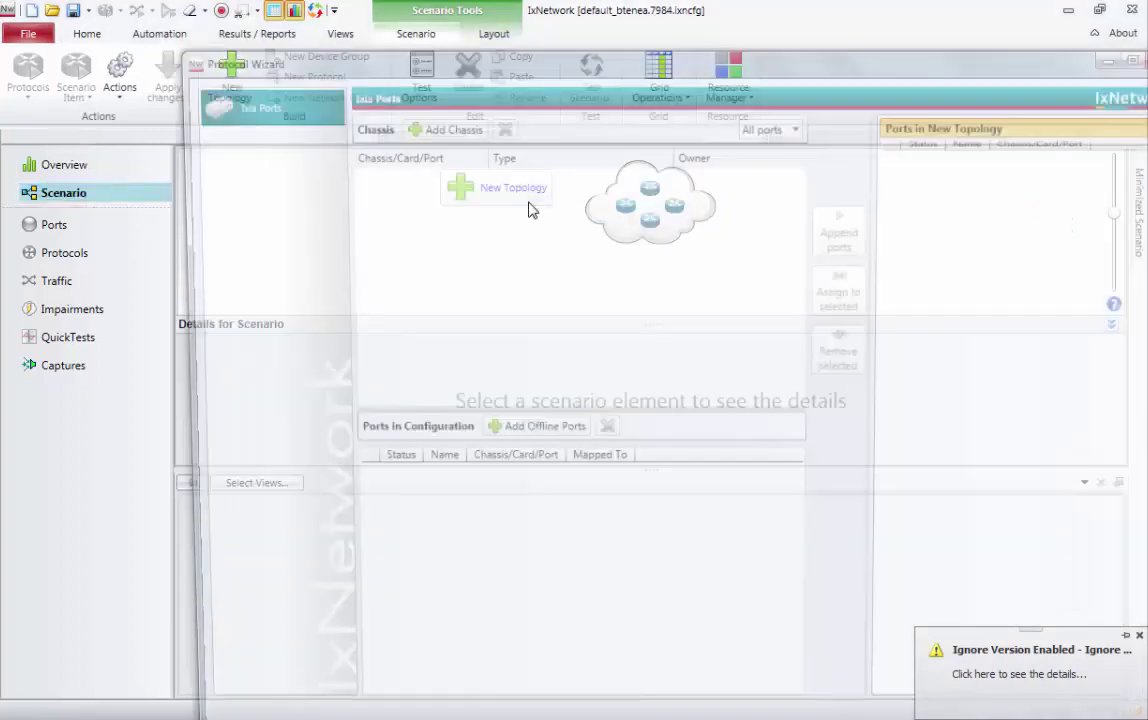
click(440, 124)
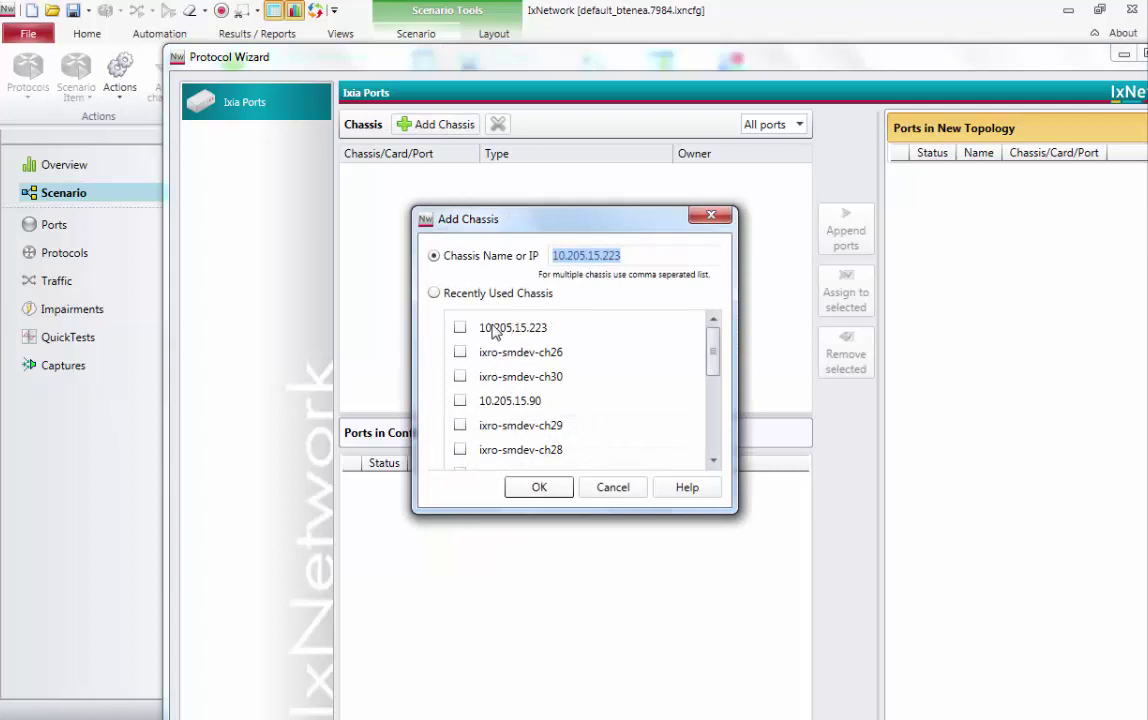
click(434, 293)
click(460, 327)
click(539, 488)
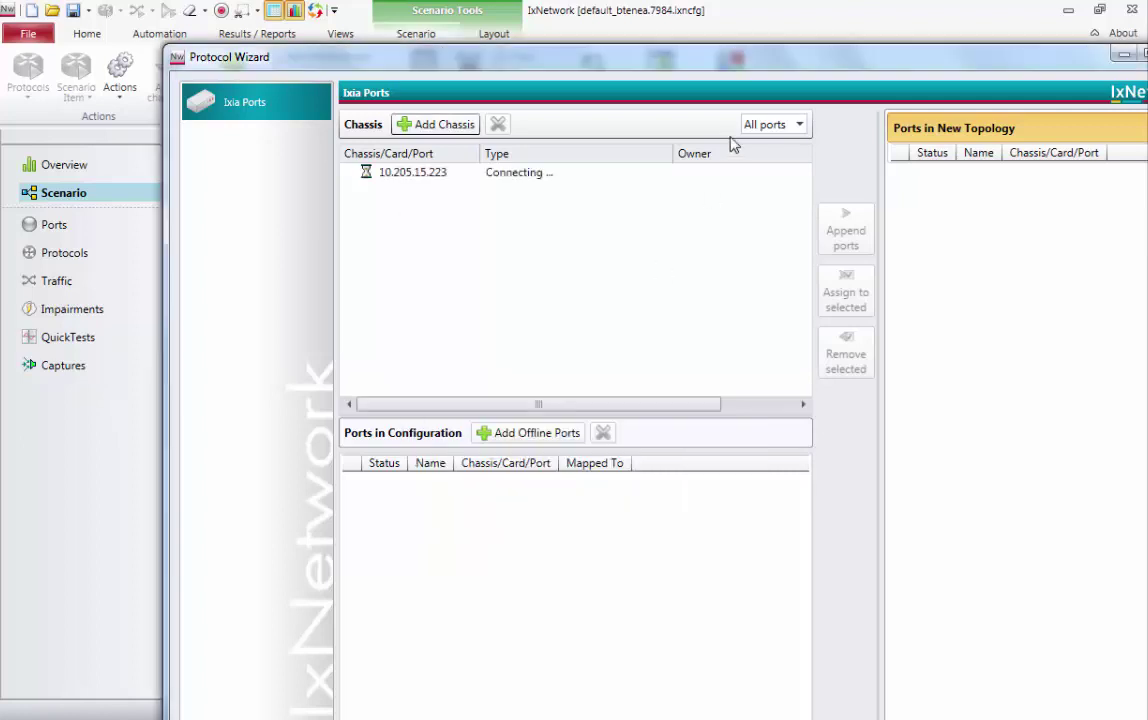
- Append Port 03 of Card 02 to the new topology and proceed to the protocol selection
double_click(735, 60)
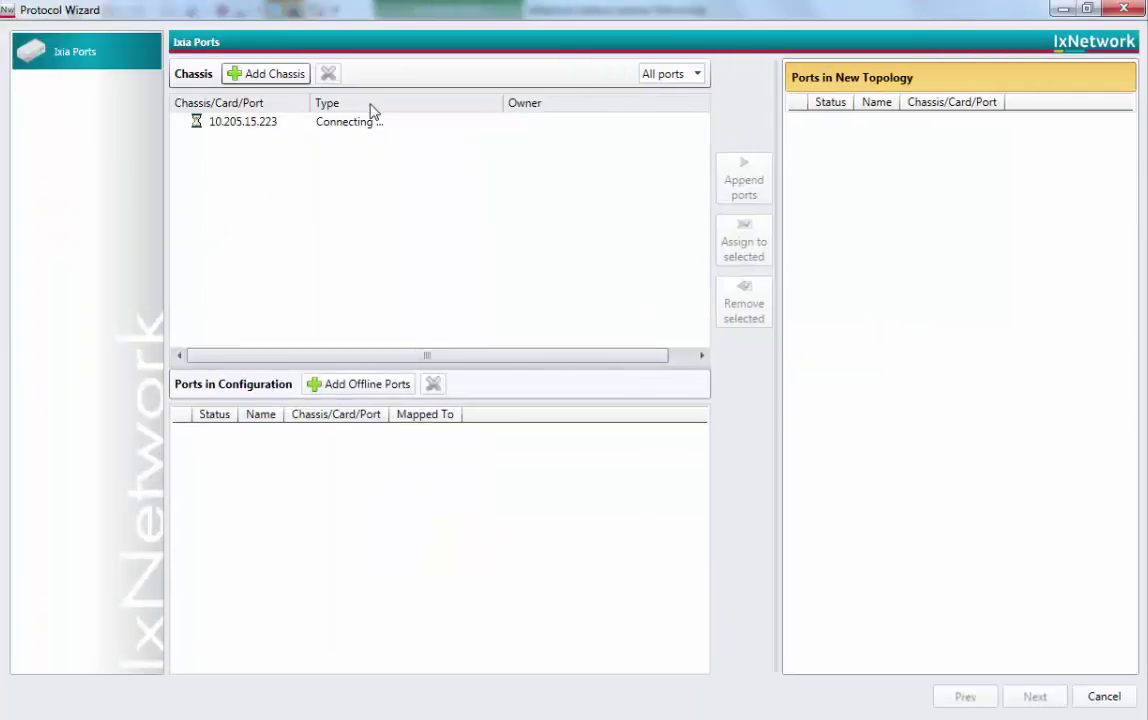
click(197, 137)
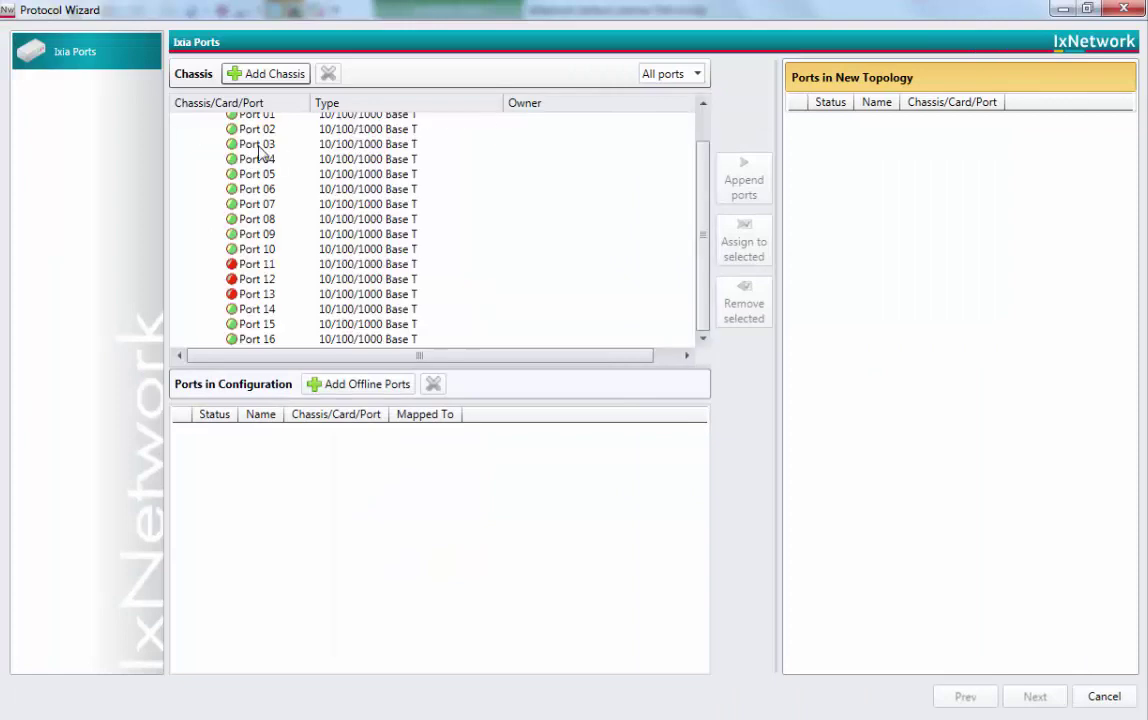
click(279, 151)
click(303, 197)
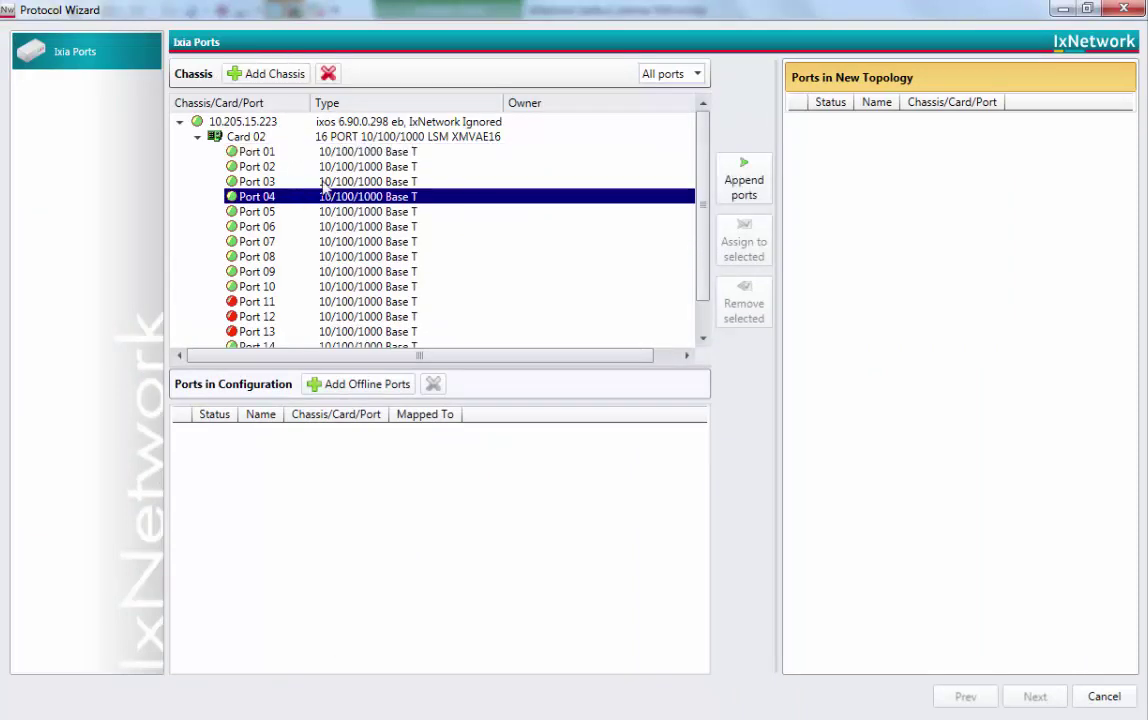
click(321, 182)
click(743, 180)
click(1034, 695)
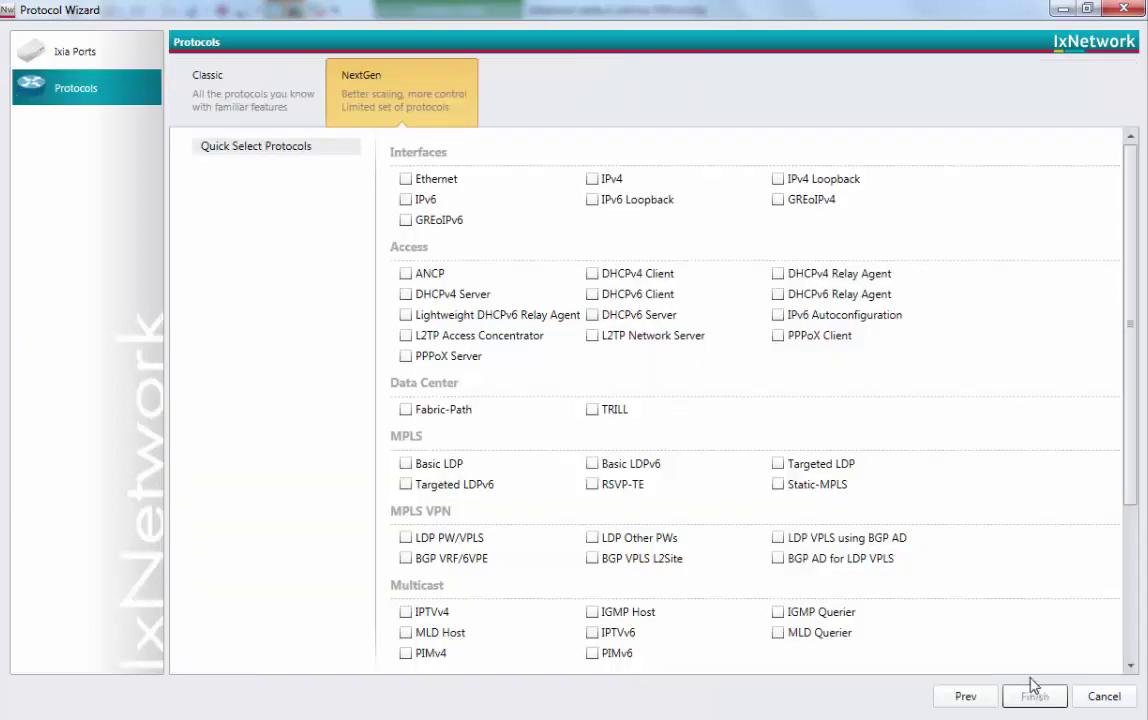
- Select PTP ITU G8275.1 as the protocol for the first topology and finish creating it
scroll(782, 454, down, 3)
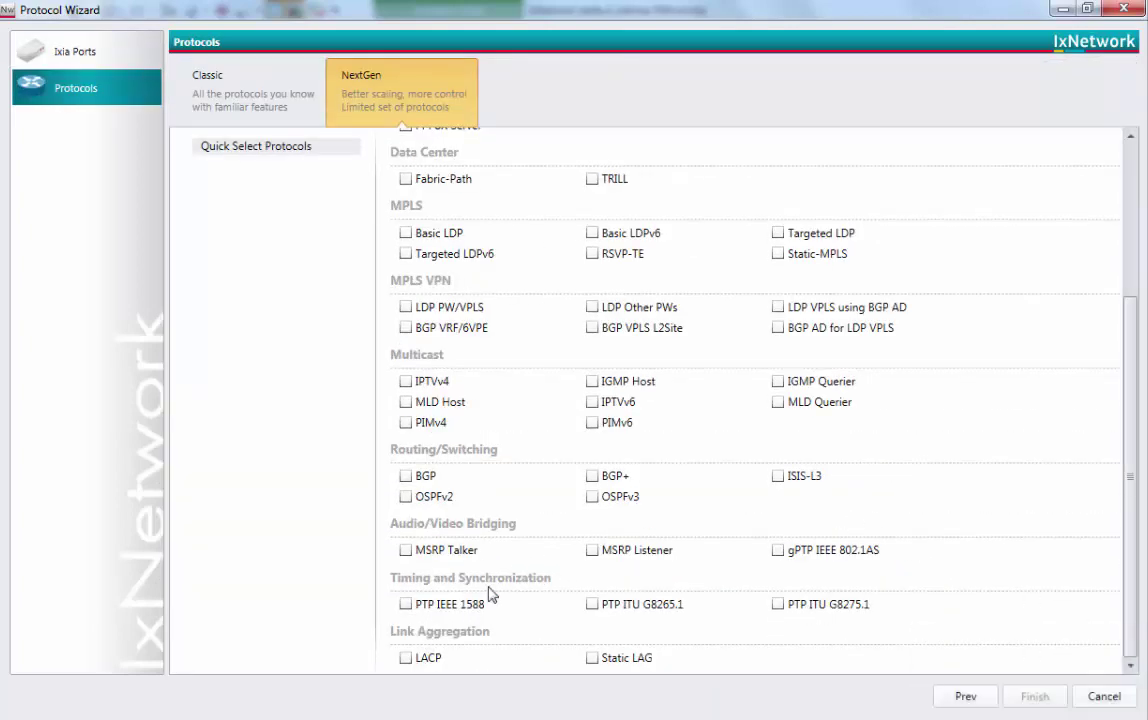
click(778, 604)
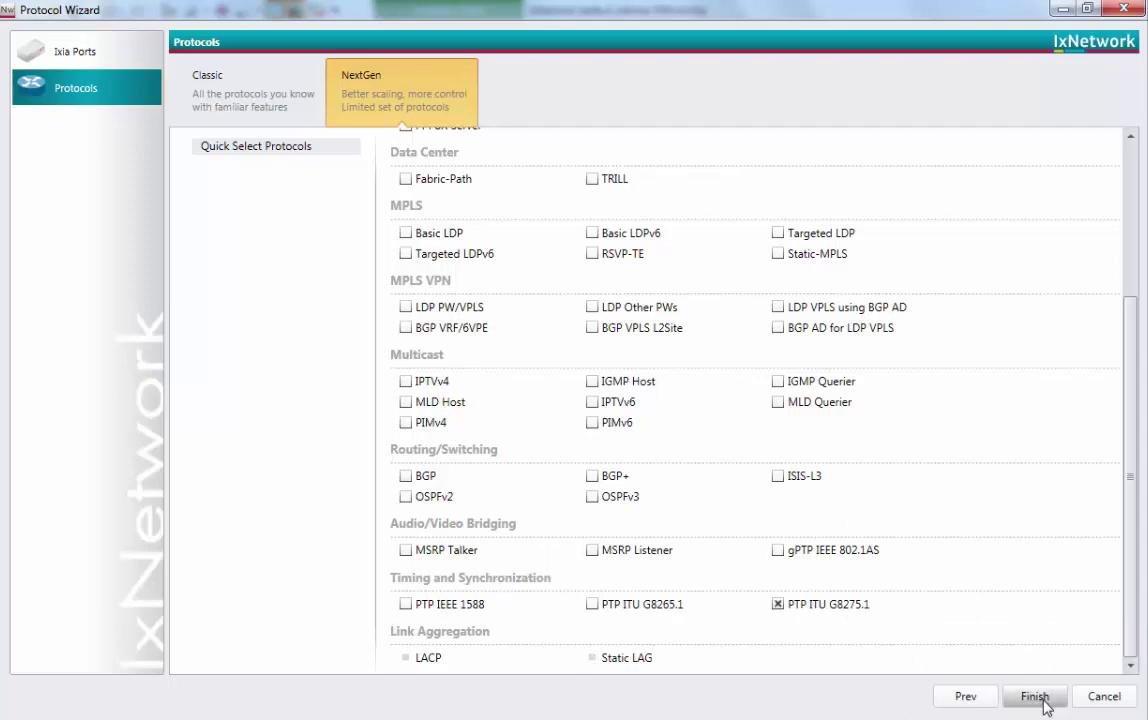
click(1040, 699)
- Start a second topology and append Port 04 of Card 02 on chassis 10.205.15.223 to it
click(797, 198)
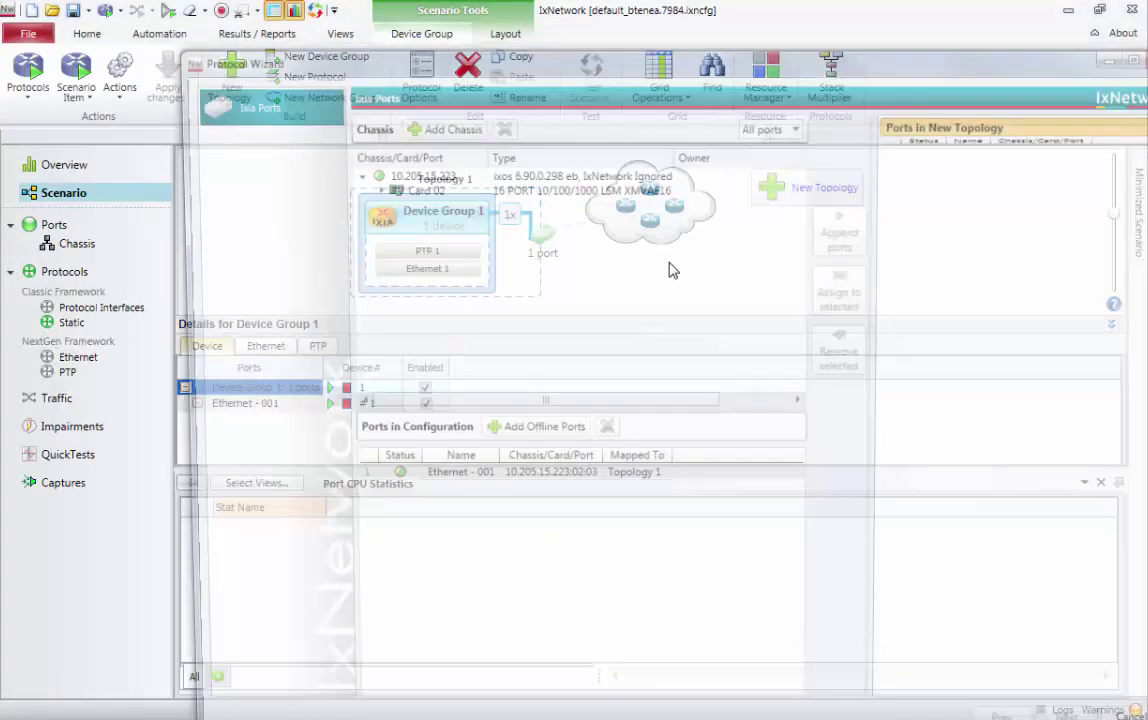
click(369, 188)
click(426, 247)
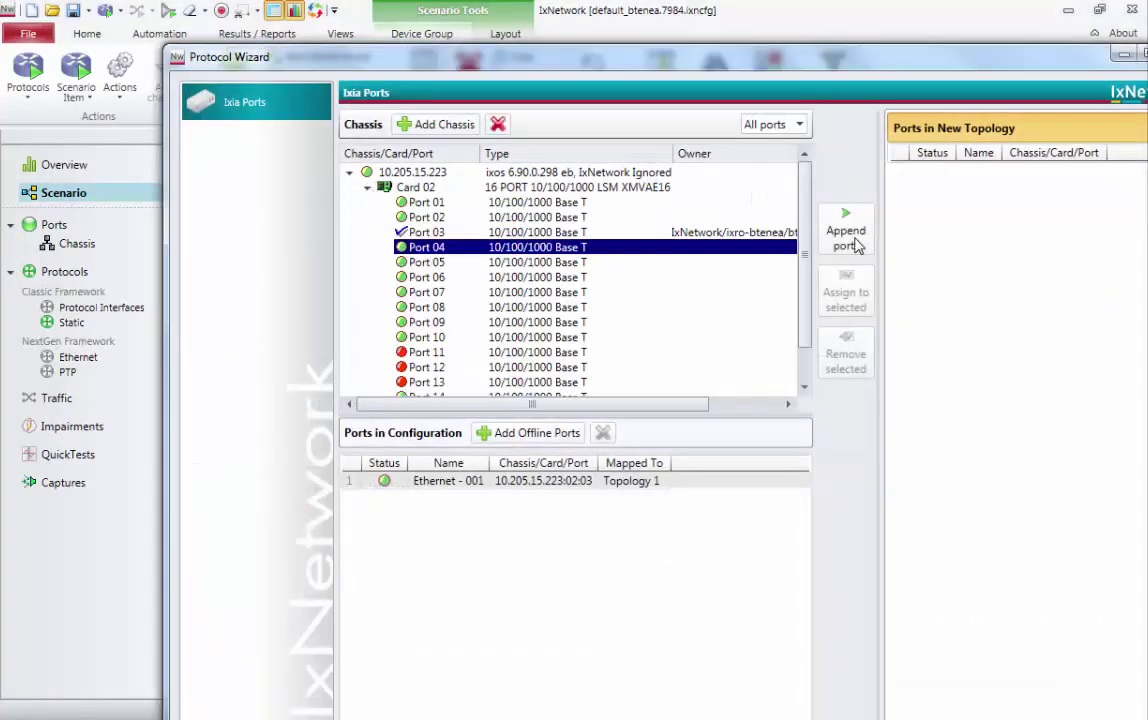
click(863, 214)
double_click(815, 59)
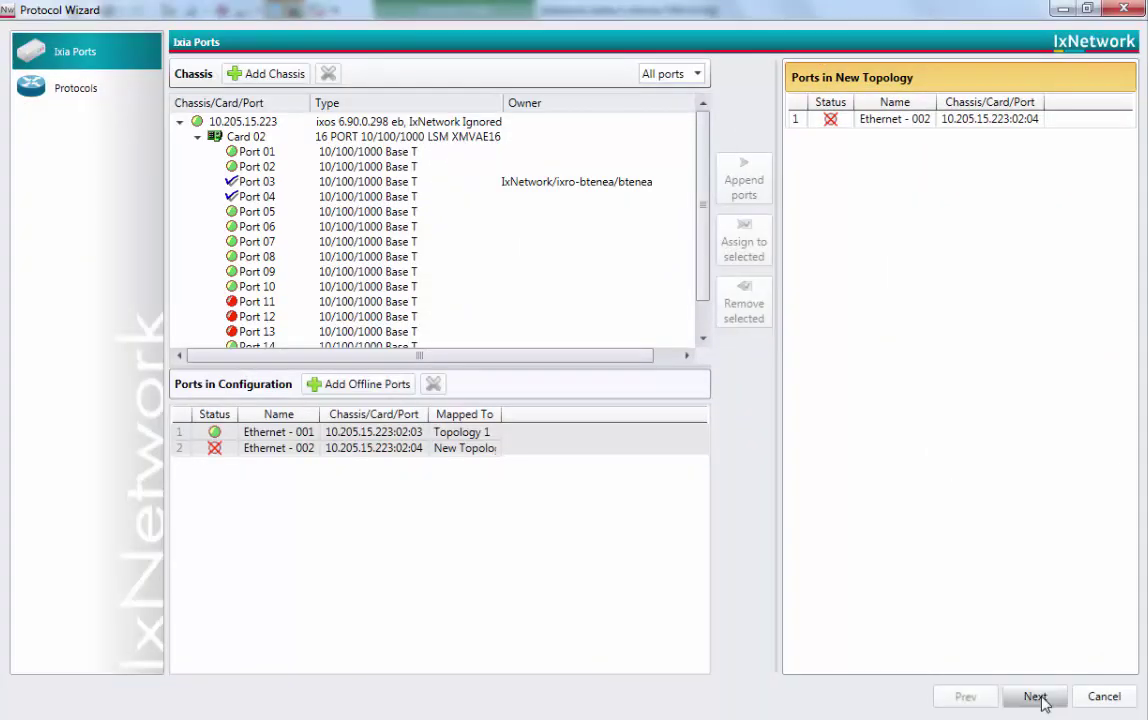
- Select PTP ITU G8275.1 as the protocol for the second topology and finish creating it
click(1033, 694)
scroll(955, 577, down, 5)
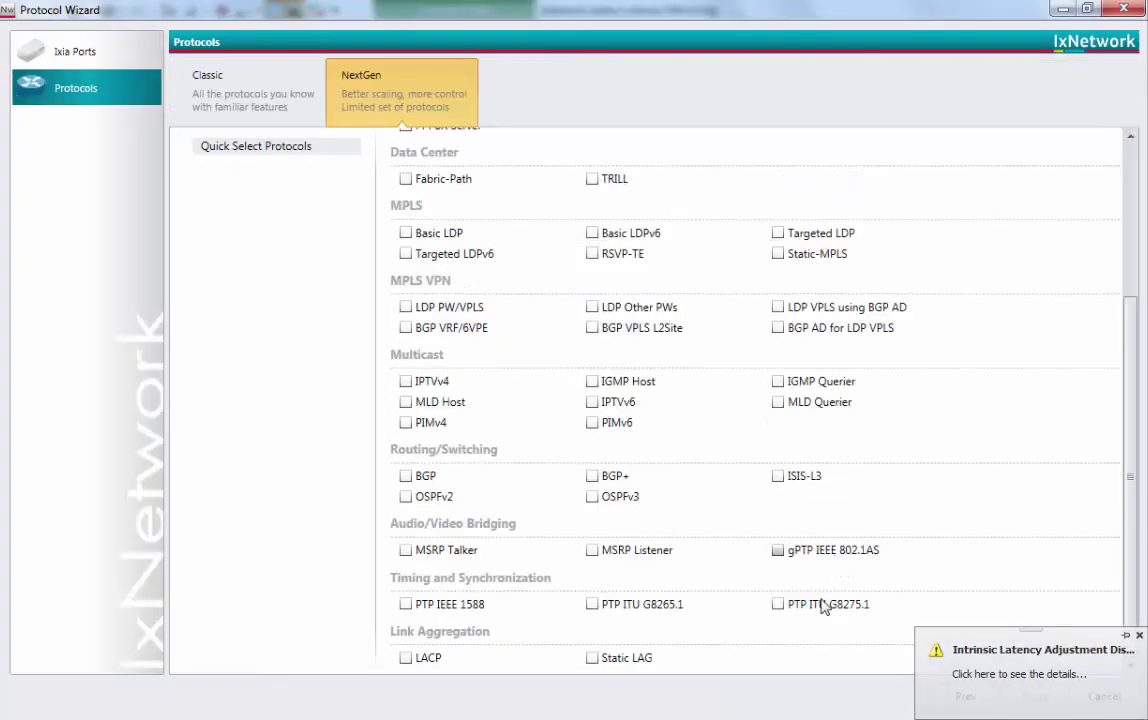
click(778, 604)
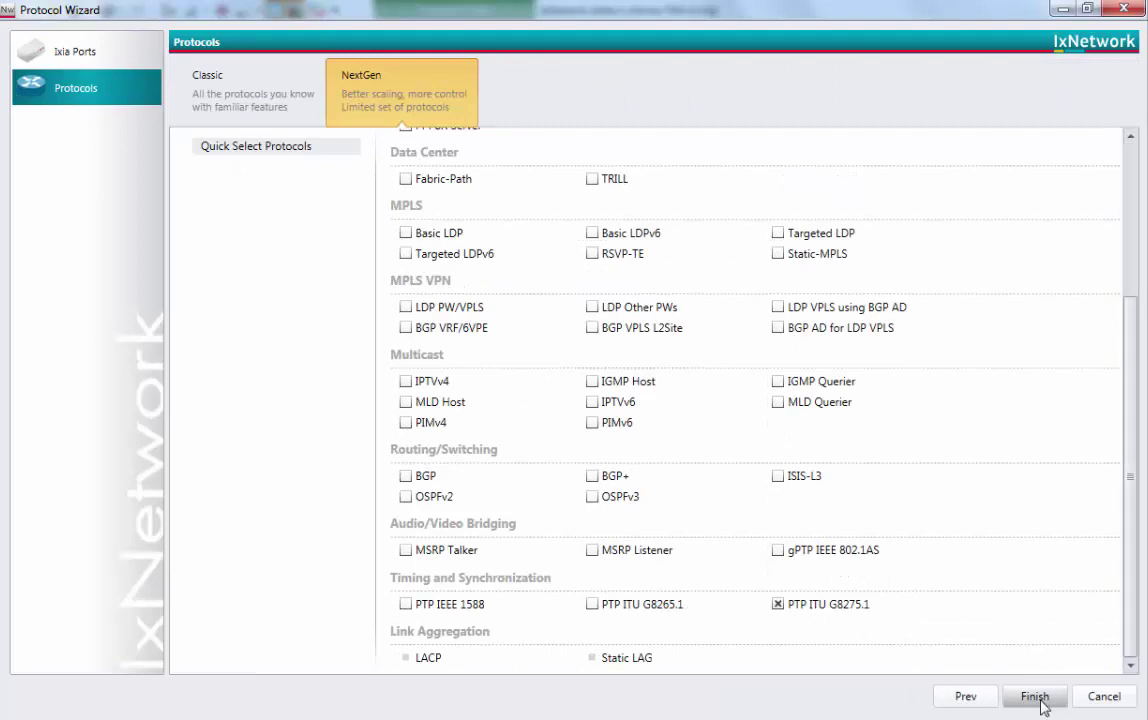
click(965, 694)
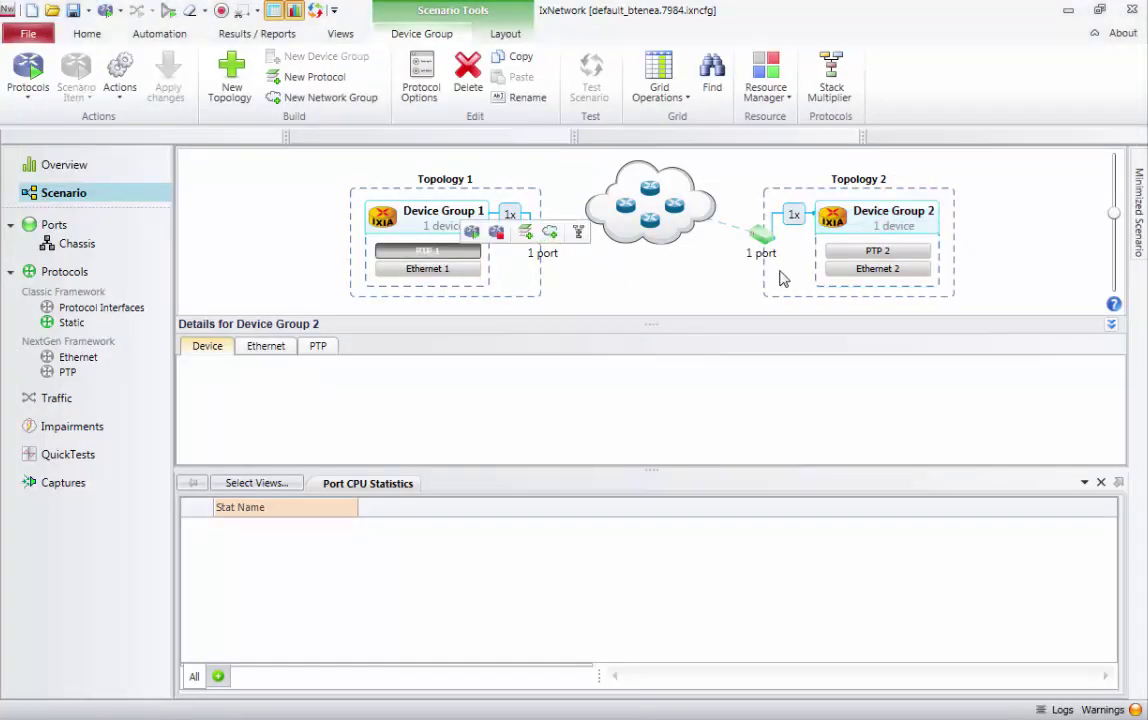
- Show the PTP 1 and PTP 2 settings together and set the Clock Role of both to Master
ctrl+click(855, 260)
click(838, 387)
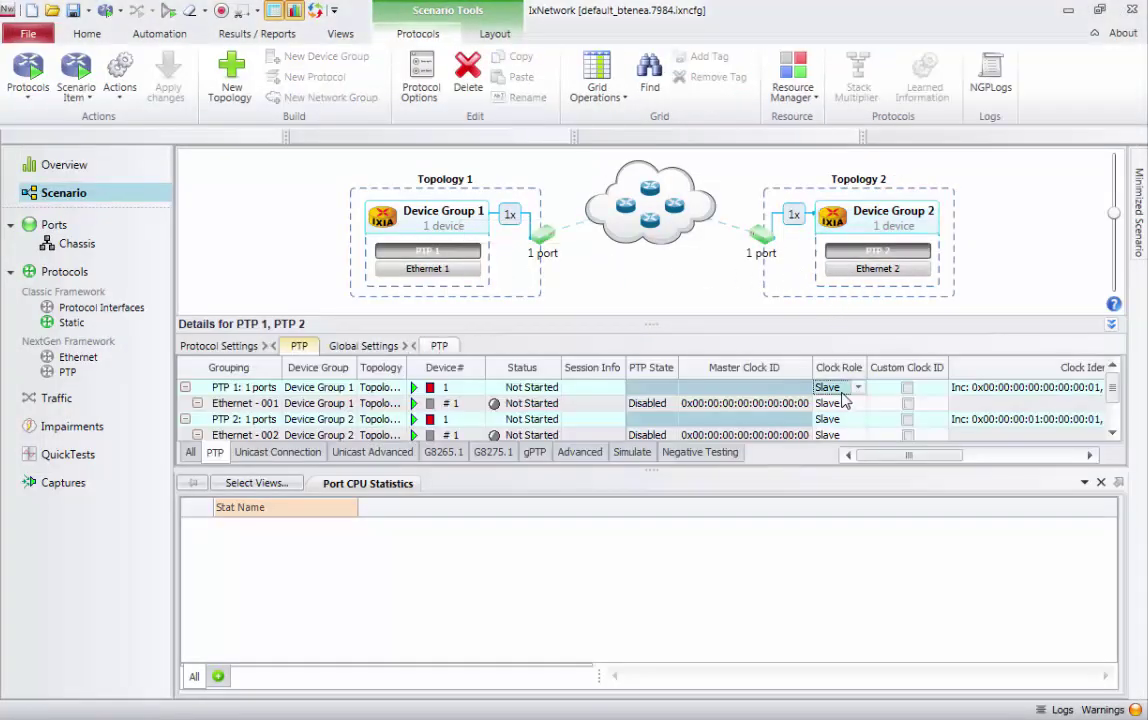
click(841, 417)
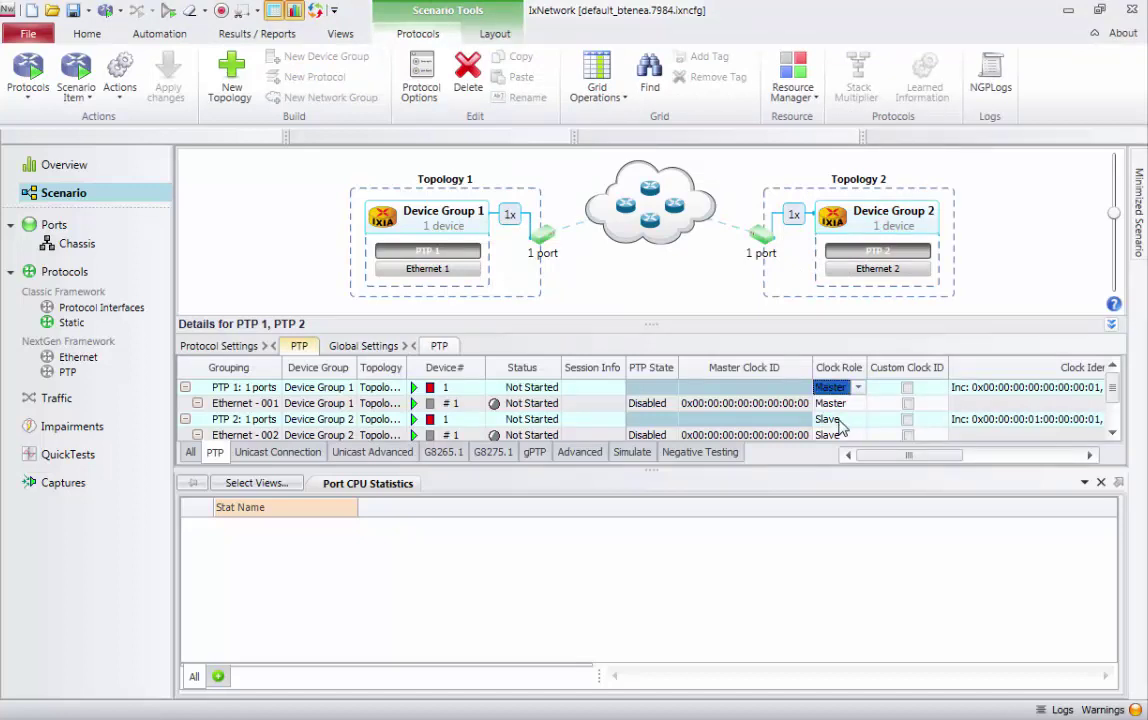
click(840, 420)
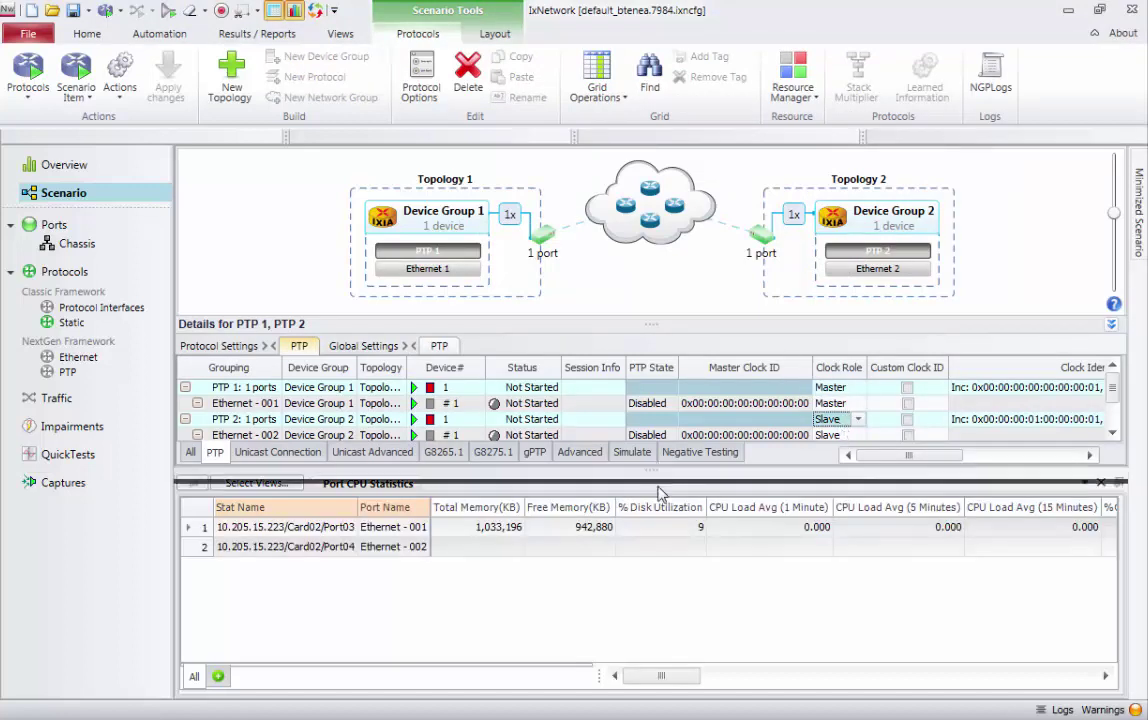
drag(656, 476, 656, 491)
click(840, 428)
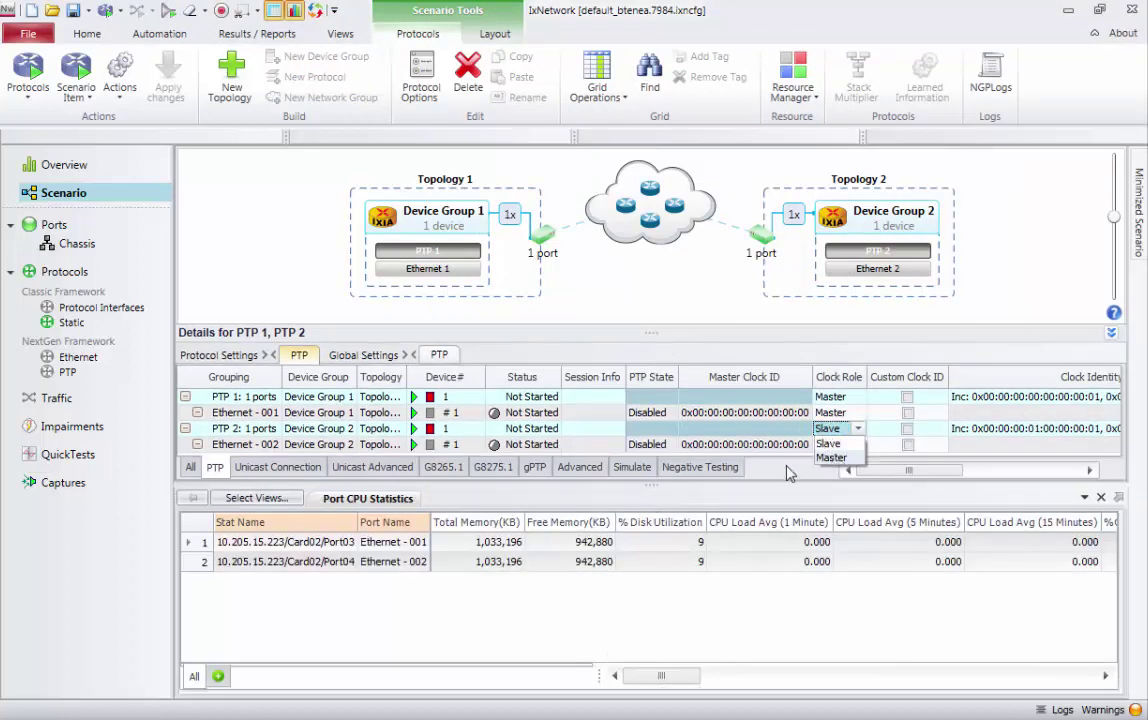
click(831, 457)
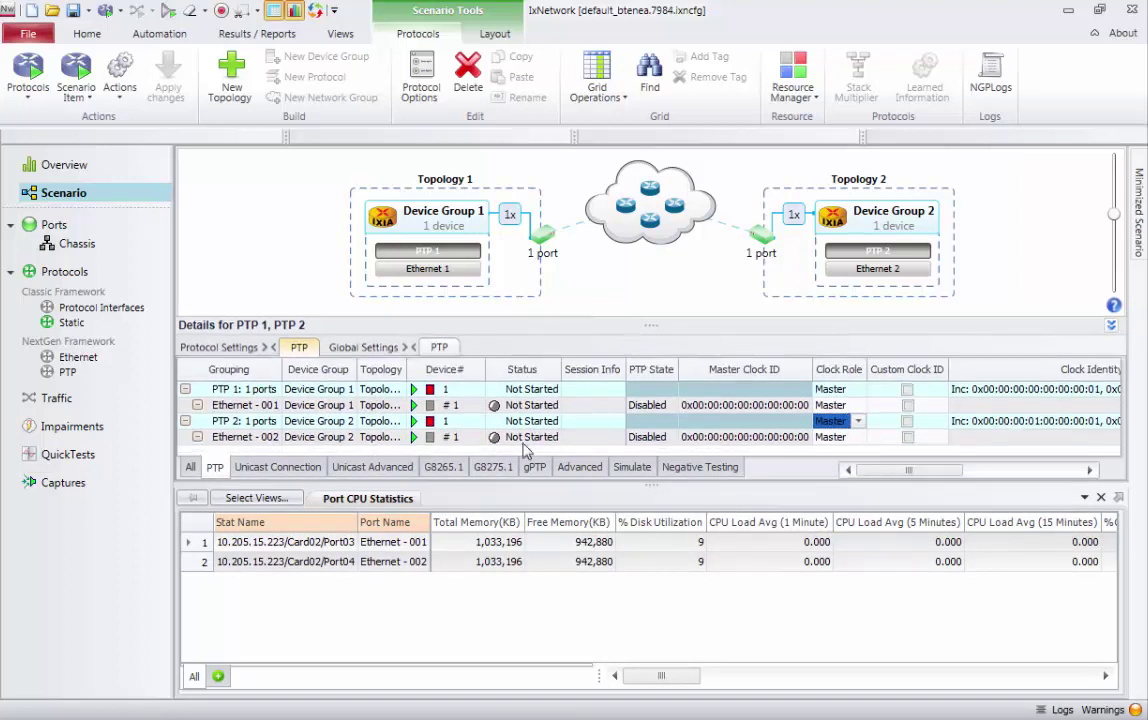
- Set the G8275.1 Multicast Address of PTP 2 to Forwardable
click(493, 467)
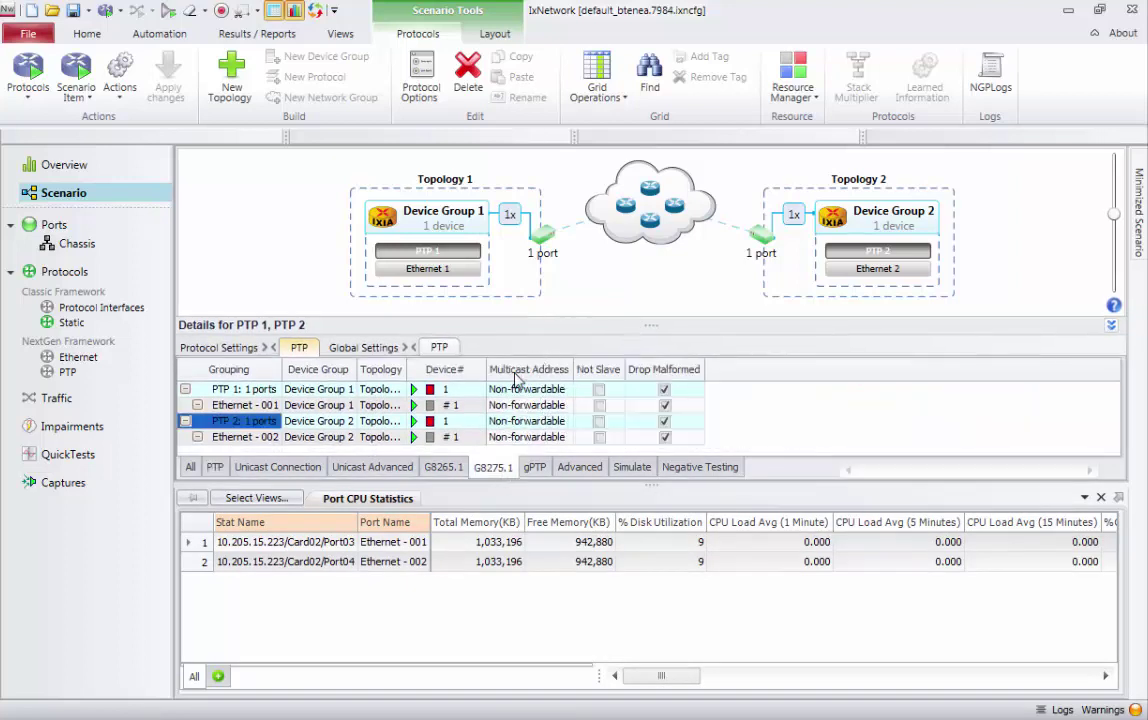
click(540, 424)
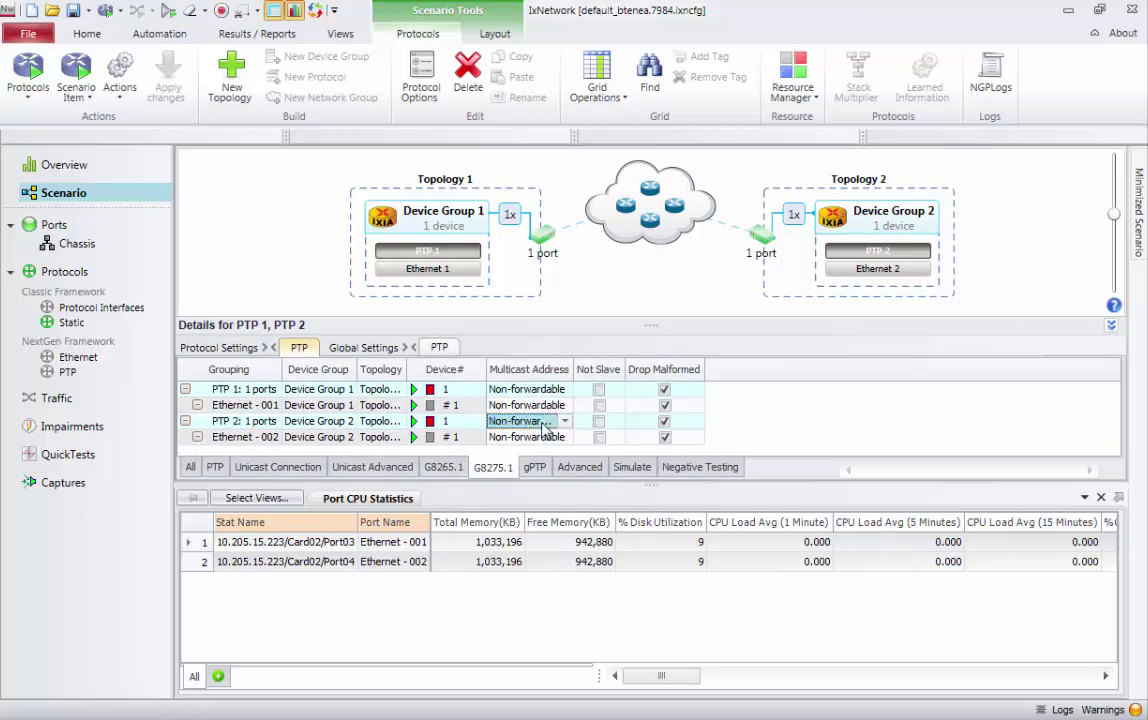
click(545, 424)
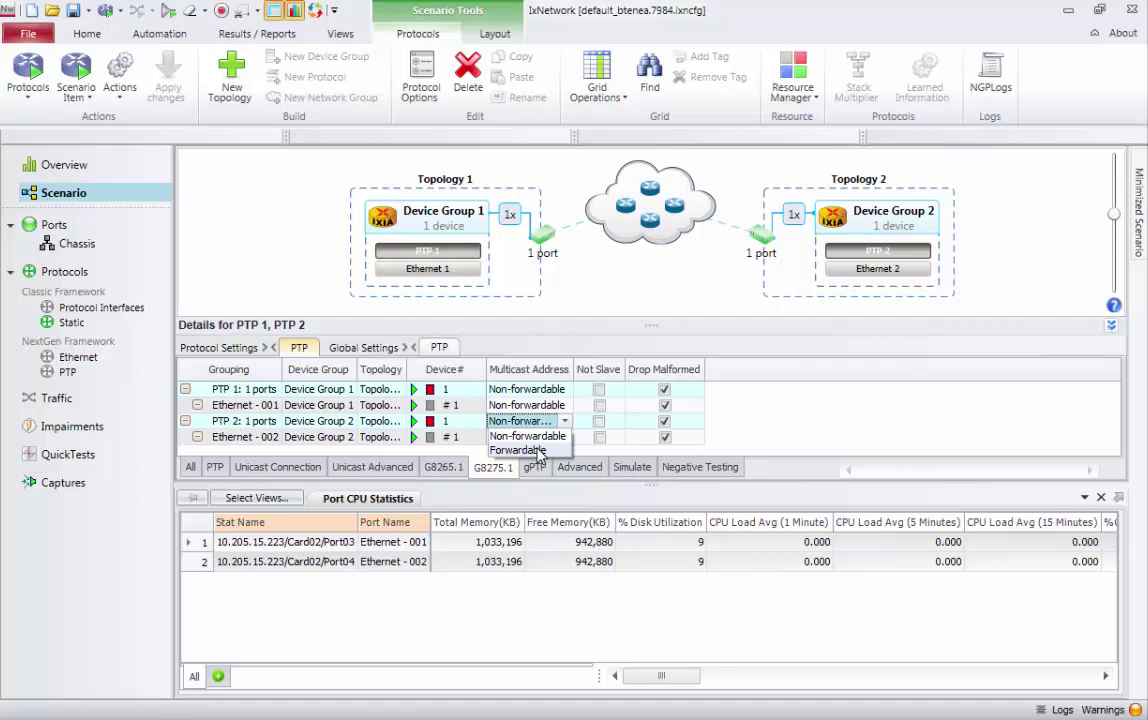
click(538, 451)
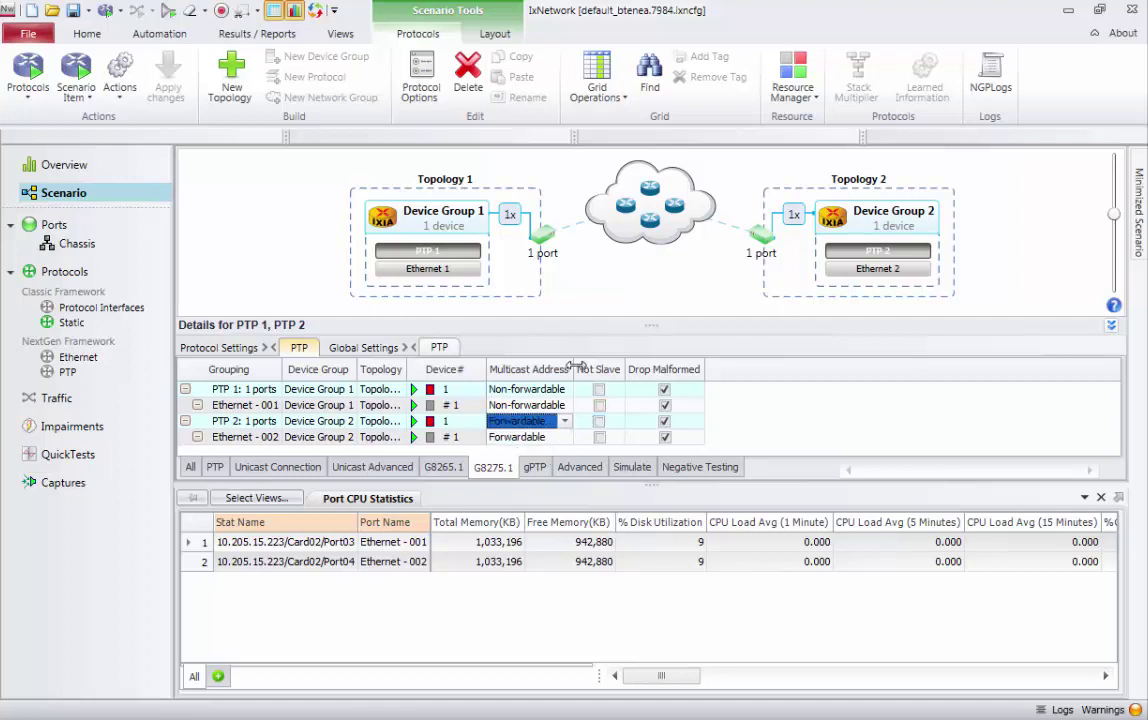
- Start all protocols from the general PTP settings and inspect the PTP State of both masters, widening its column
click(216, 467)
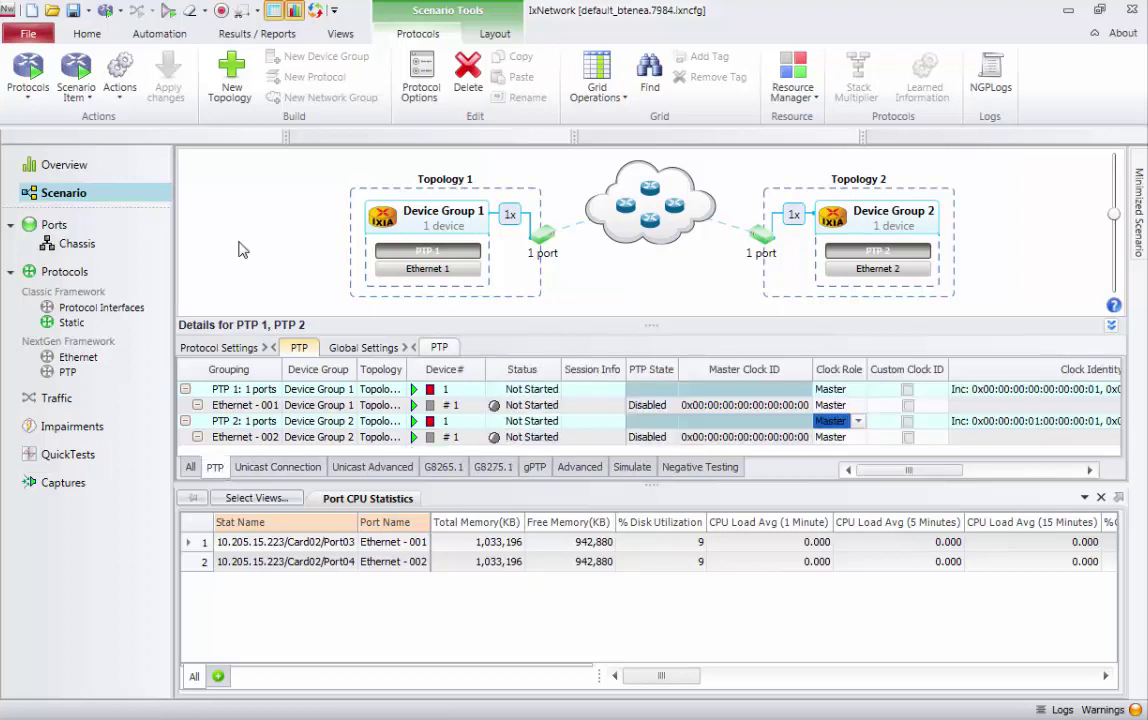
click(42, 68)
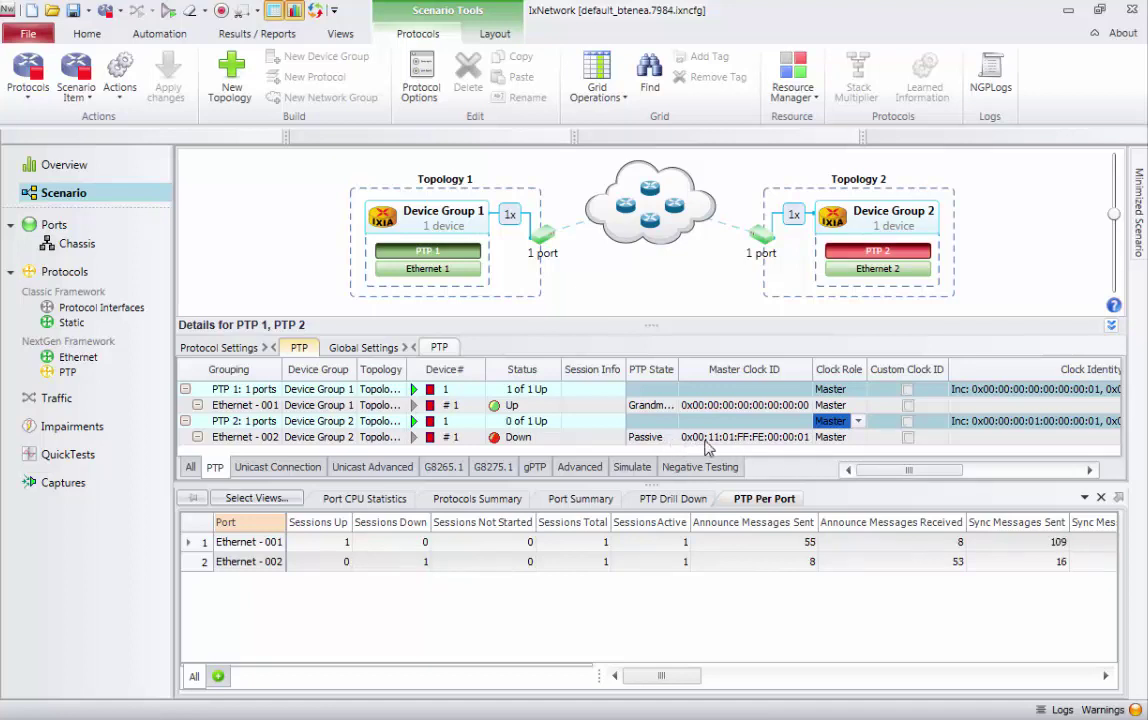
click(645, 440)
click(650, 405)
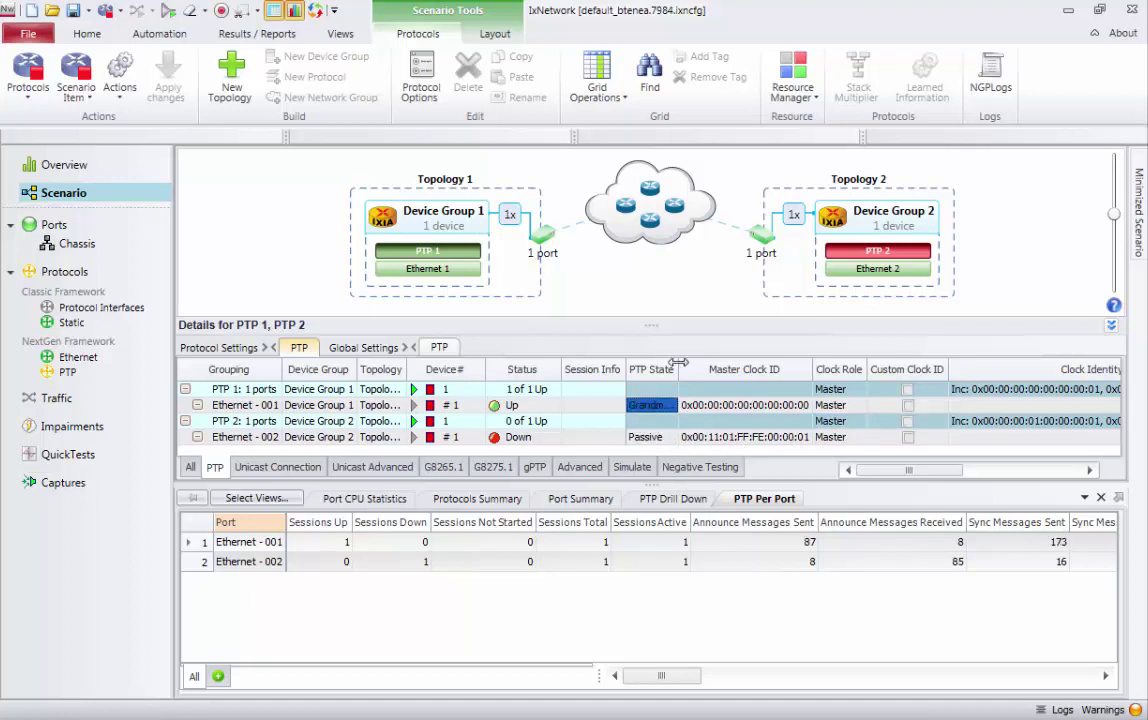
drag(677, 366, 691, 367)
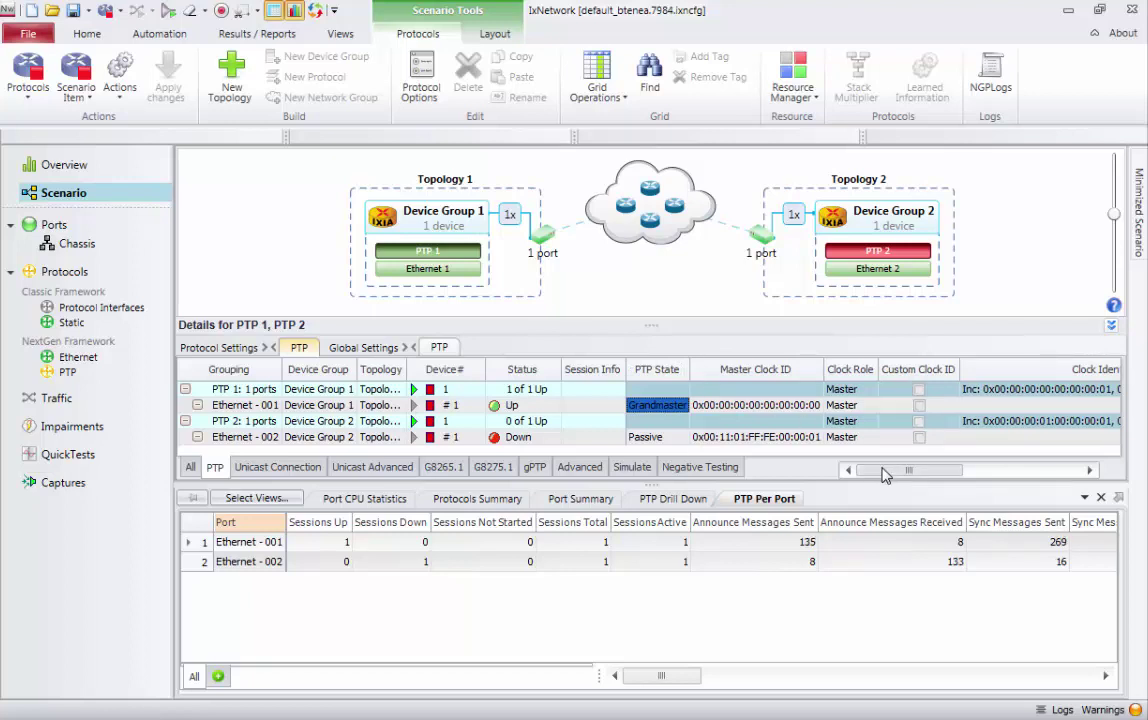
- Set Priority 1 of PTP 2 to 127 and apply the change while the protocols run
drag(884, 475, 987, 480)
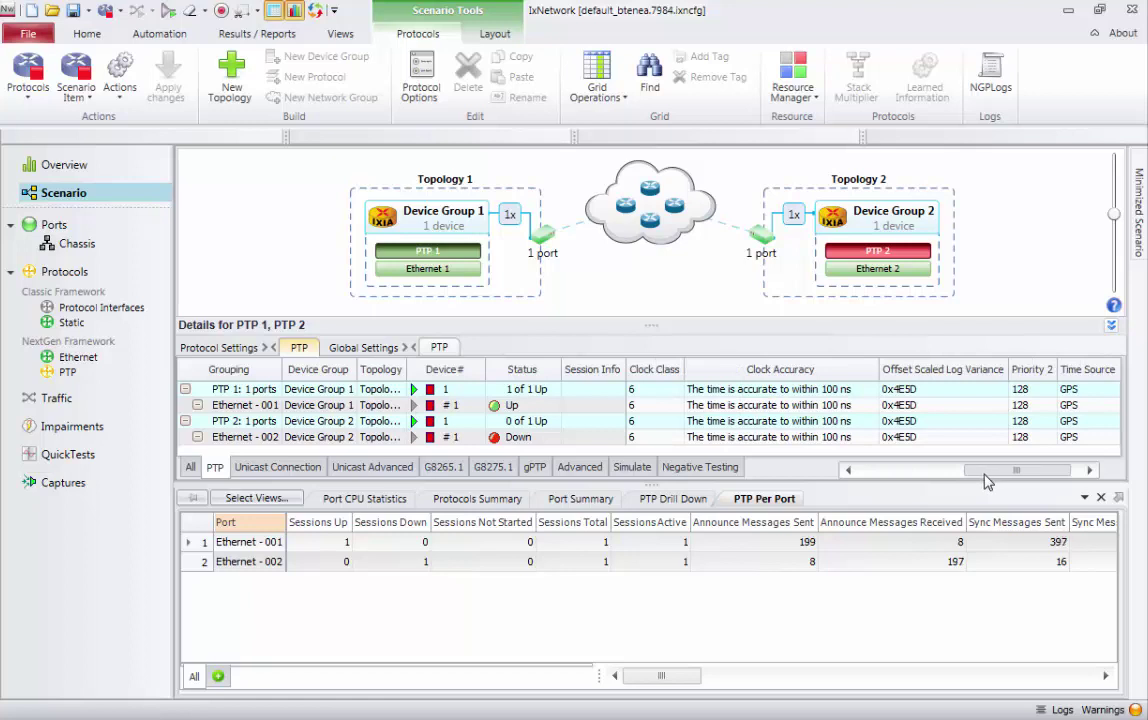
drag(985, 481, 974, 480)
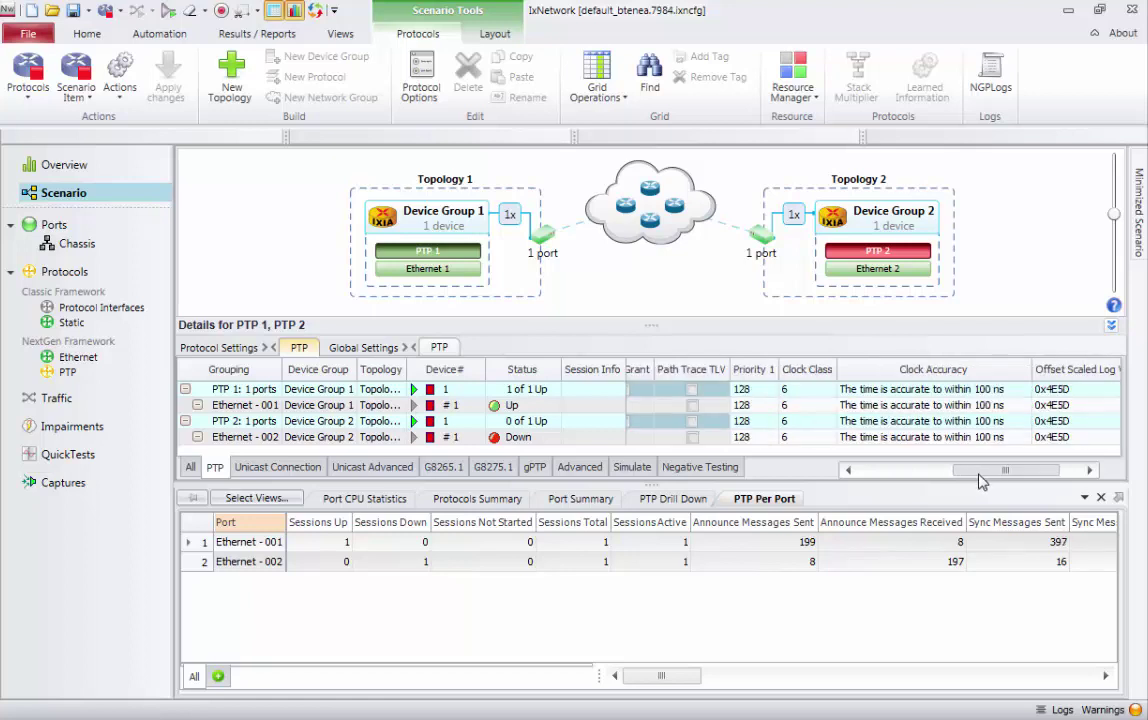
click(756, 424)
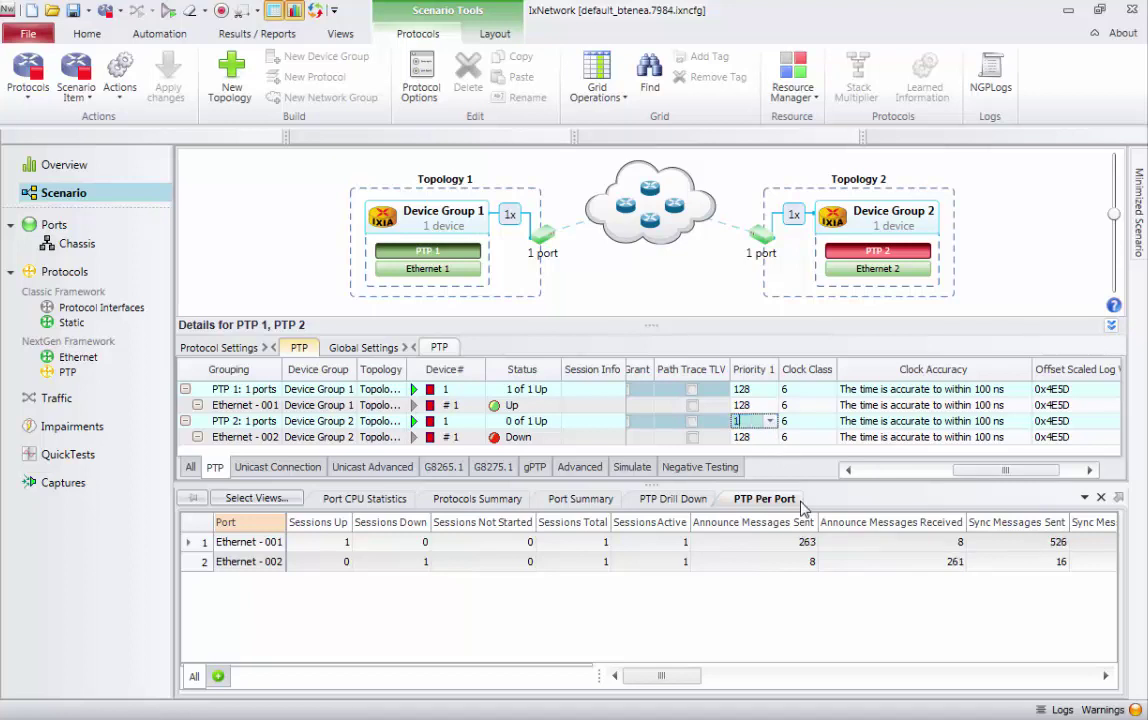
key(Return)
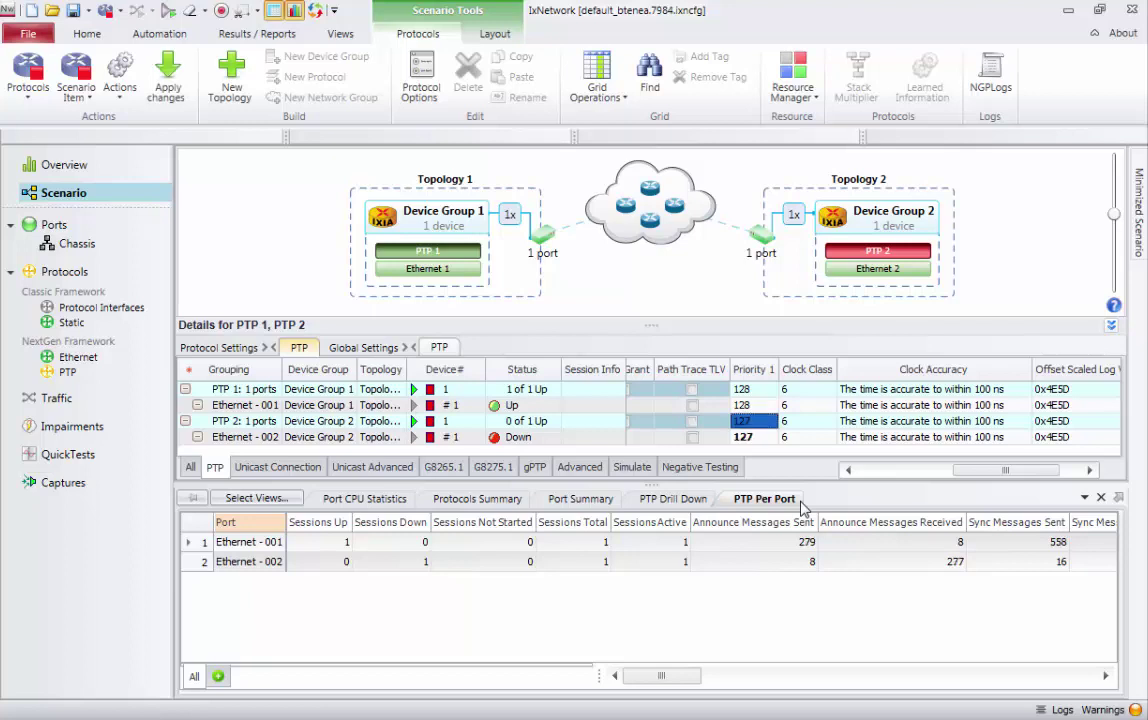
click(167, 75)
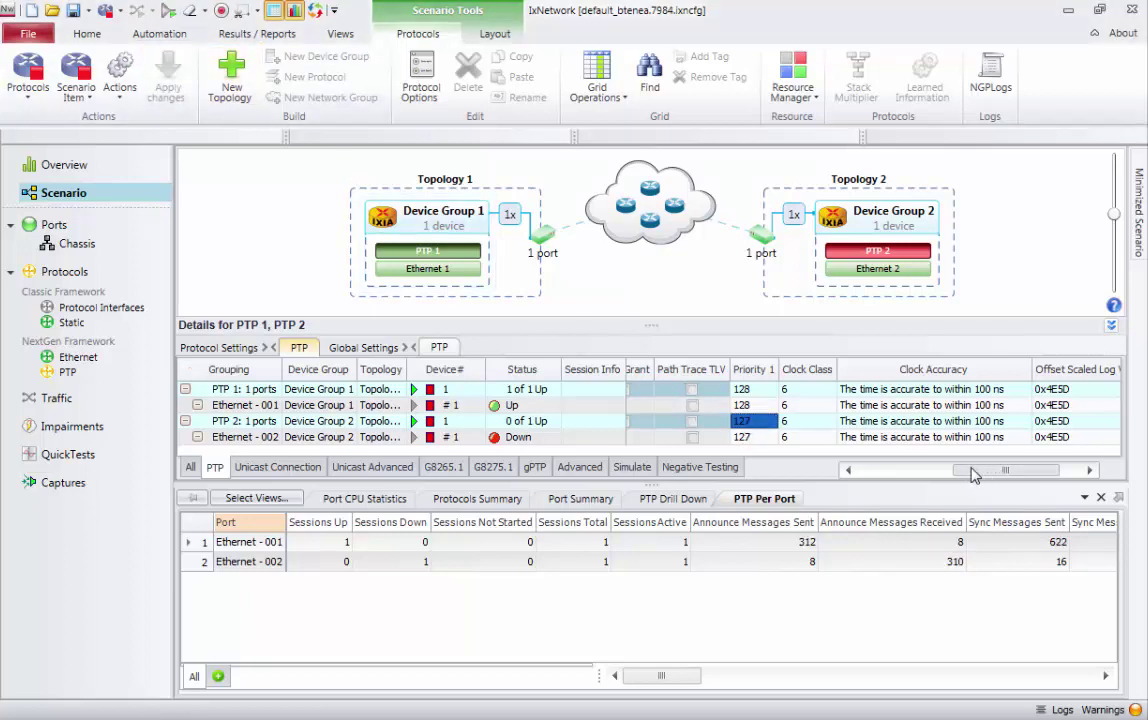
- Set the Clock Class of PTP 1 to 7 and apply the change on the fly
mouse_move(1002, 472)
mouse_down()
mouse_move(863, 477)
mouse_move(995, 474)
mouse_up()
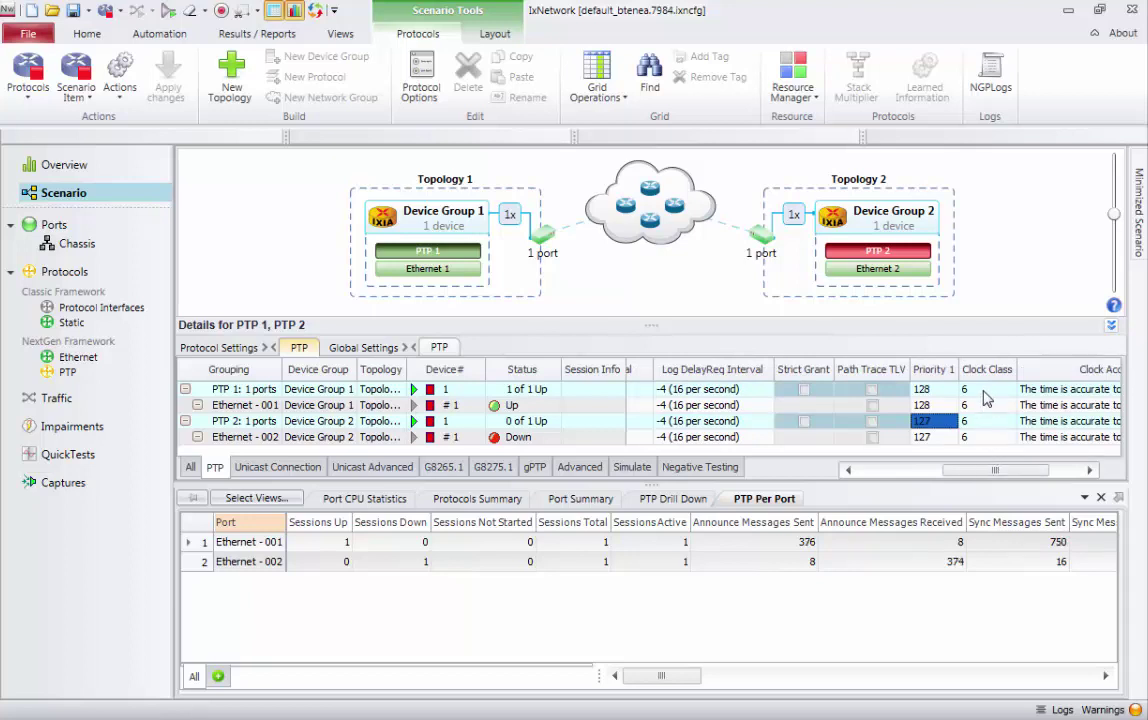
click(983, 390)
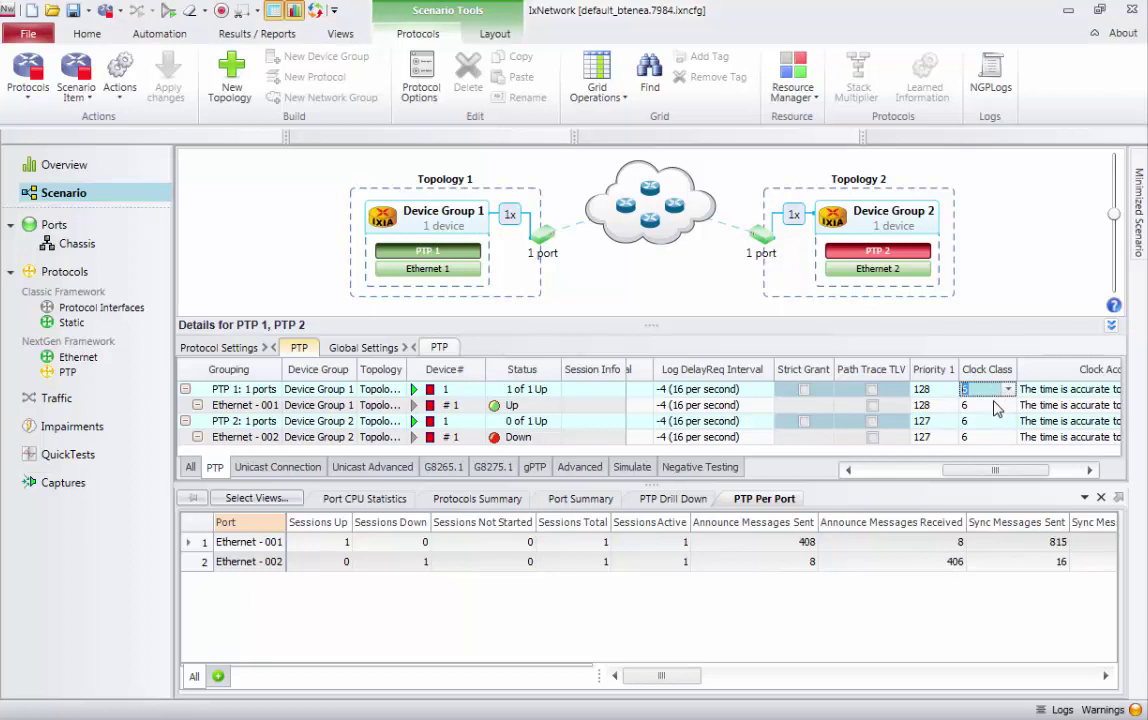
key(Return)
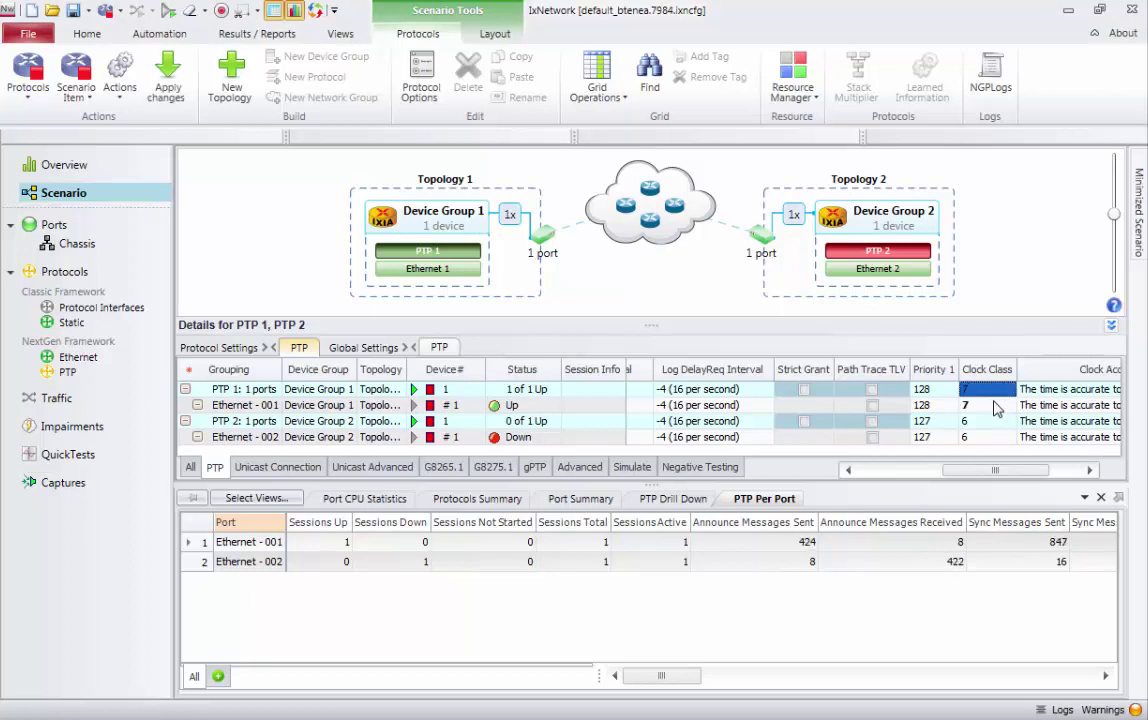
click(168, 80)
- Examine the PTP State, Master Clock ID and clock quality attributes of both masters
drag(1020, 470, 895, 482)
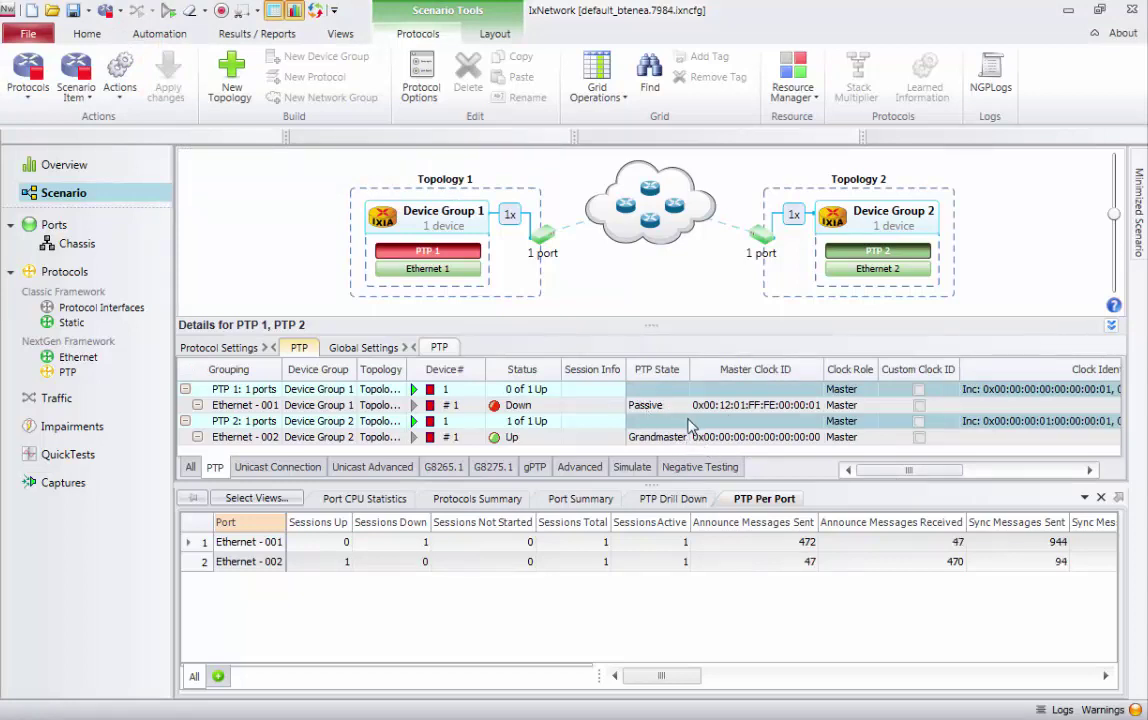
click(660, 437)
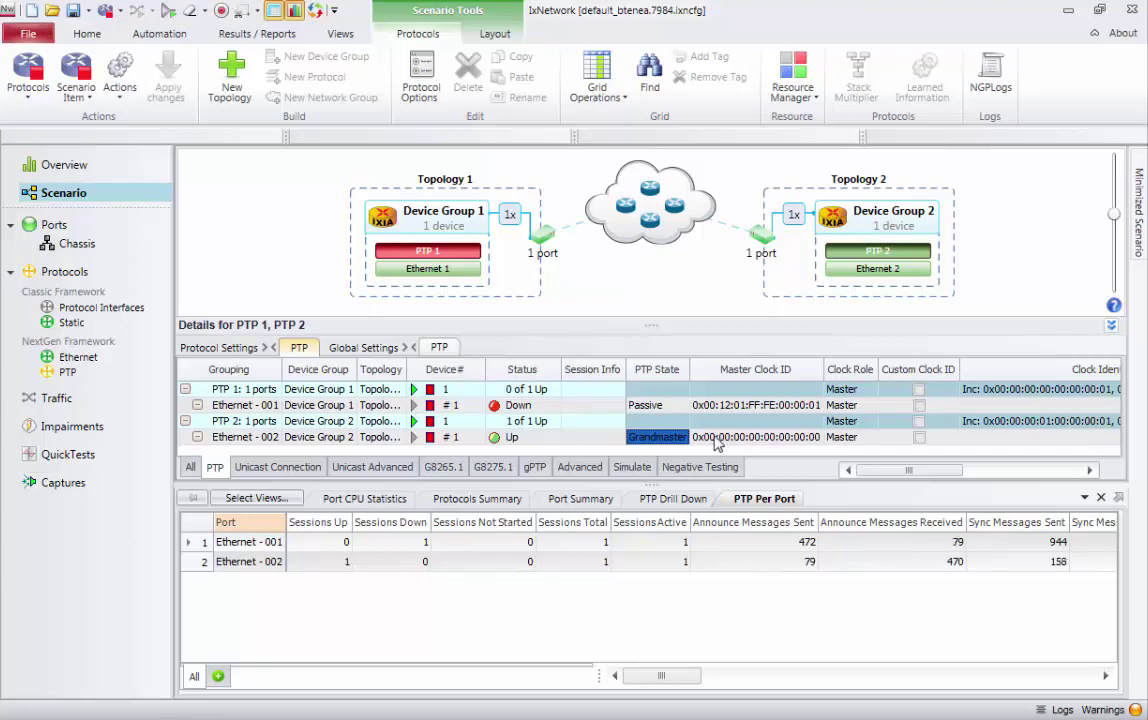
click(724, 408)
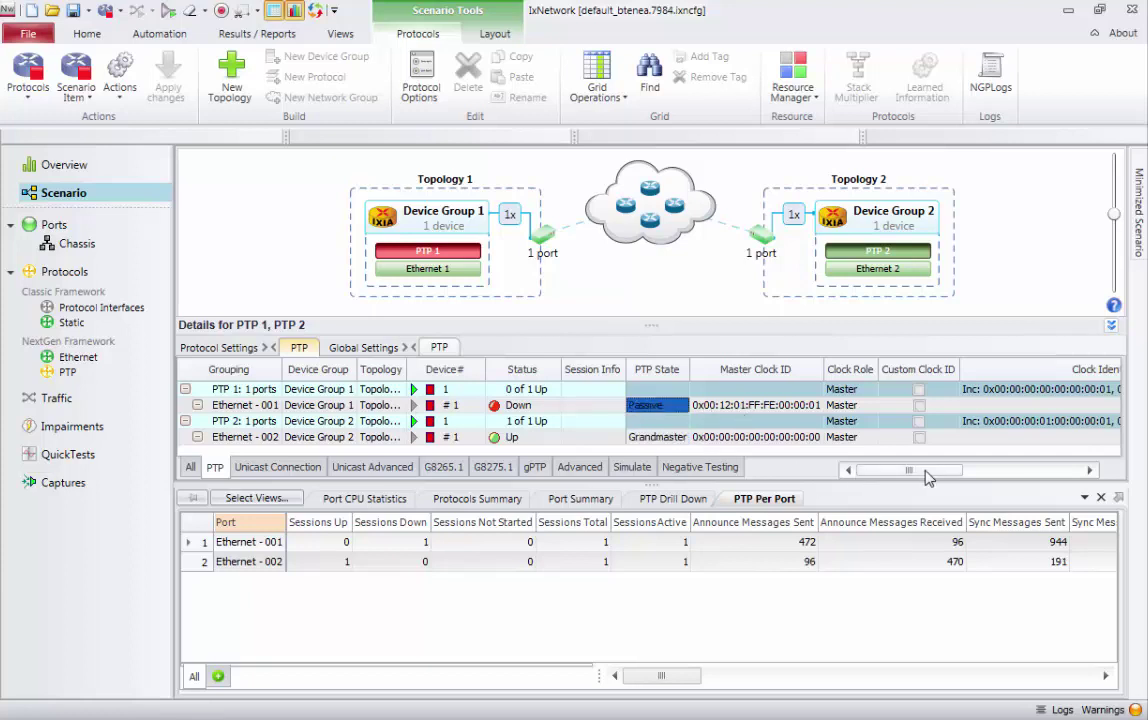
drag(925, 477, 1052, 472)
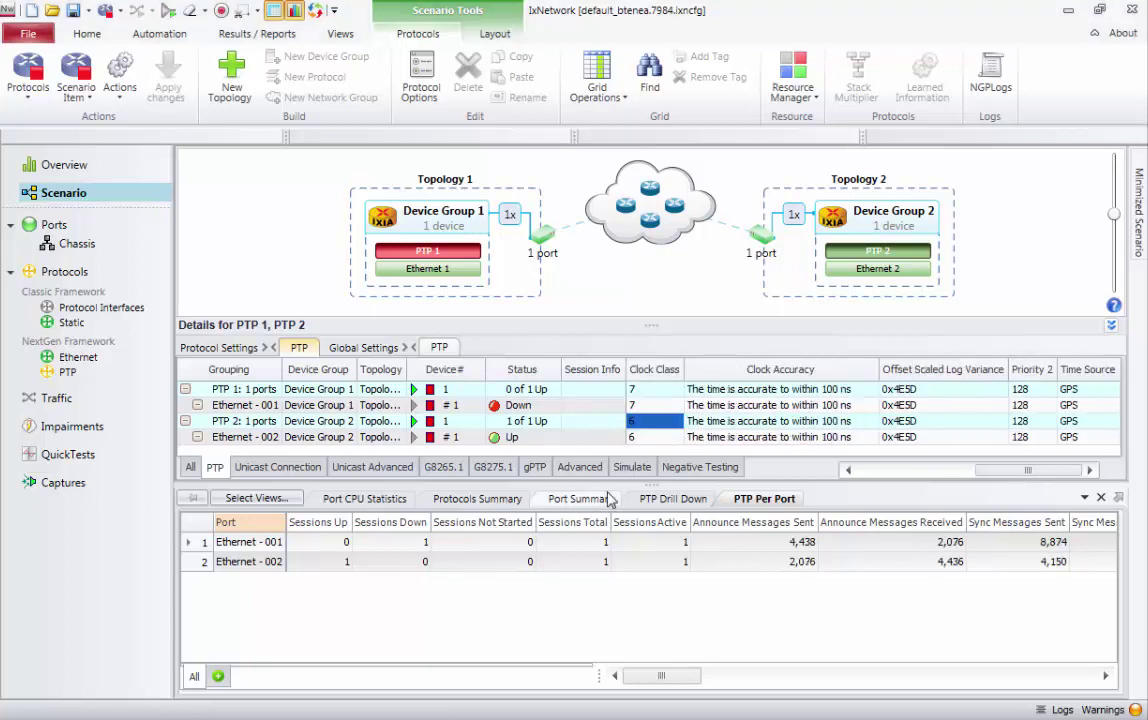
- Review the G8275.1 multicast addresses of both masters and stop all protocols
click(497, 468)
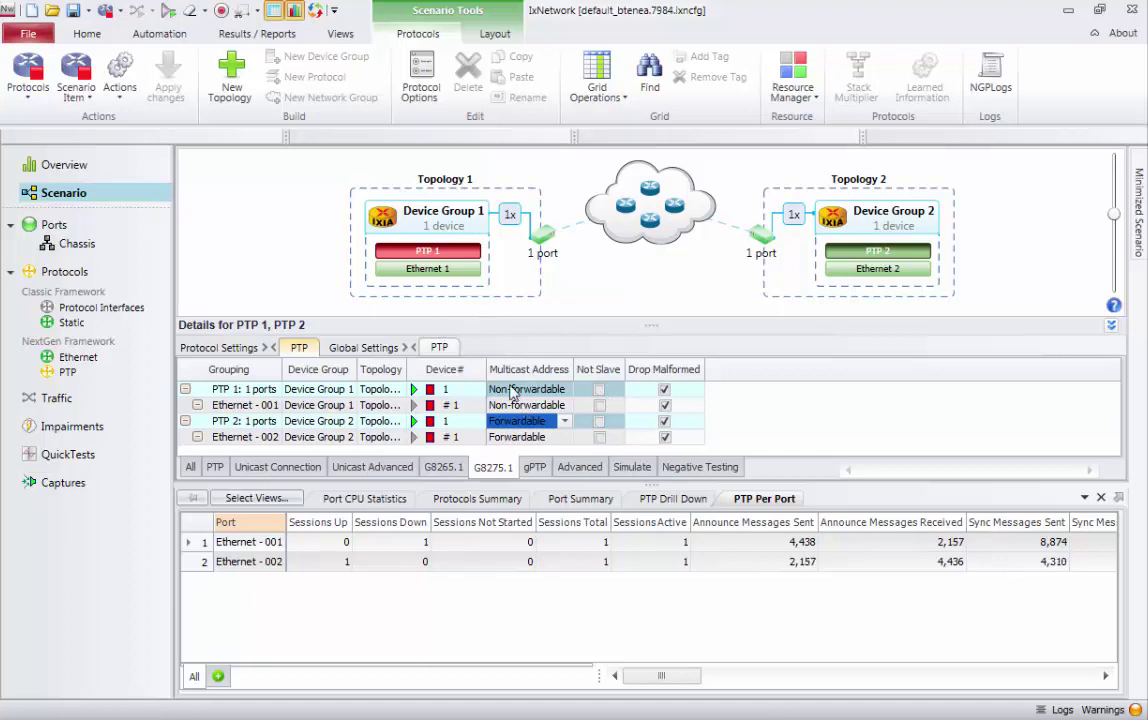
click(30, 72)
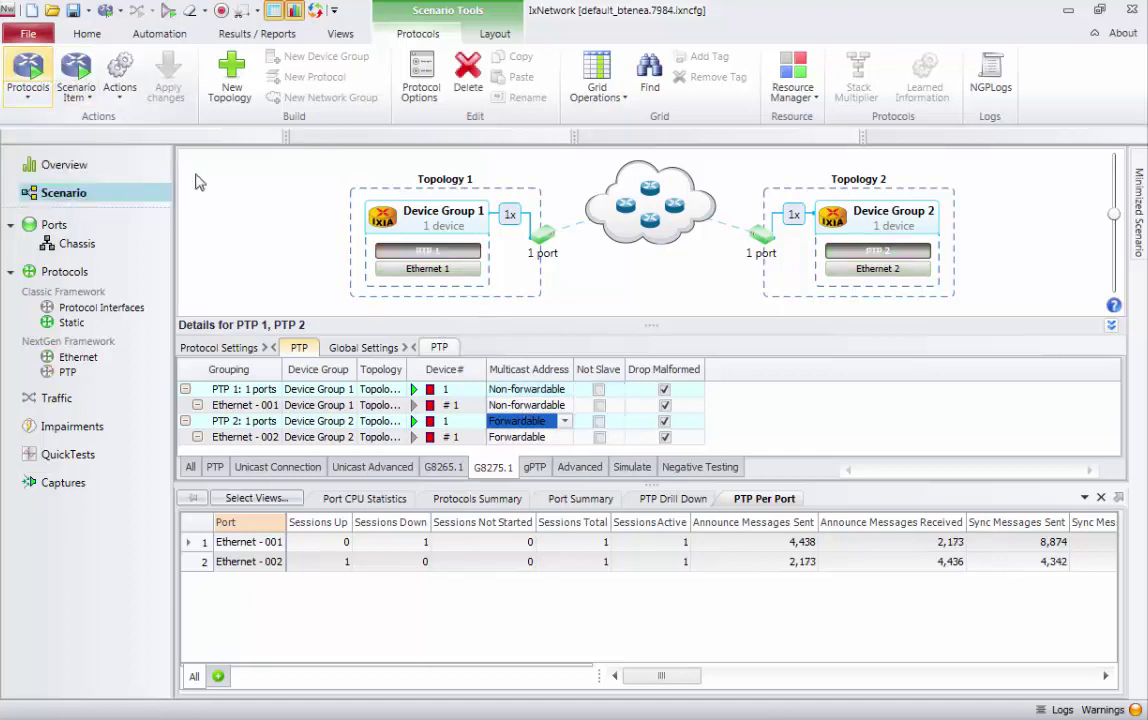
- Enable Not Slave for both PTP 1 and PTP 2 in the G8275.1 settings and start all protocols
click(600, 390)
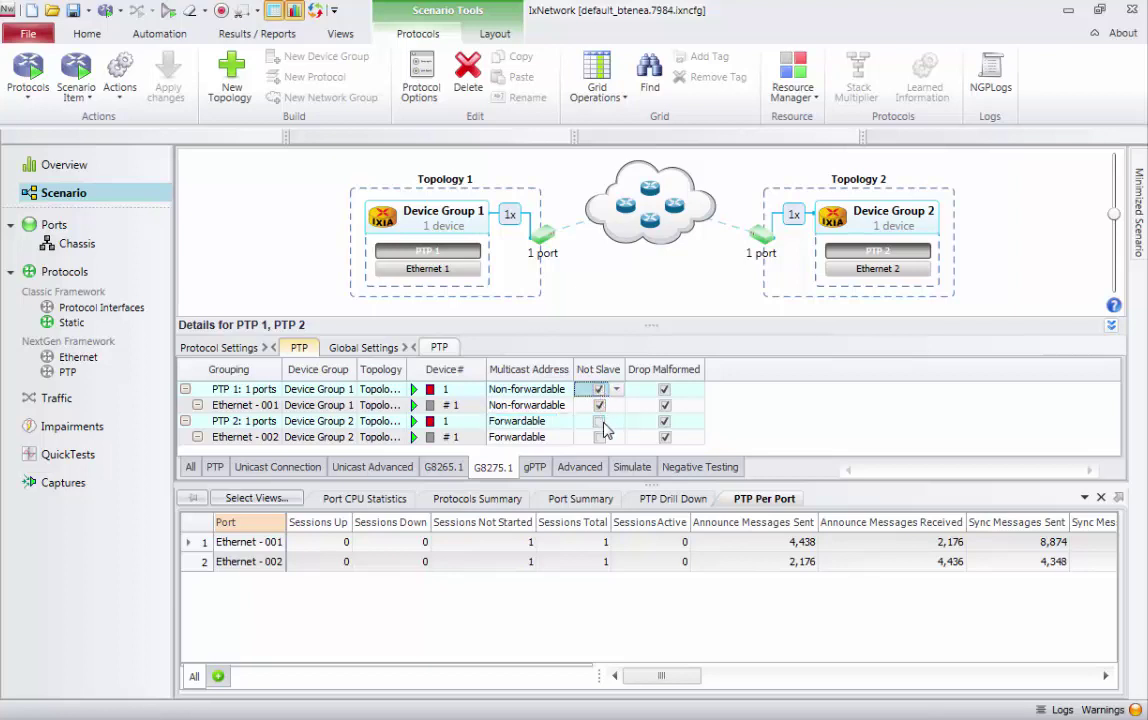
click(599, 421)
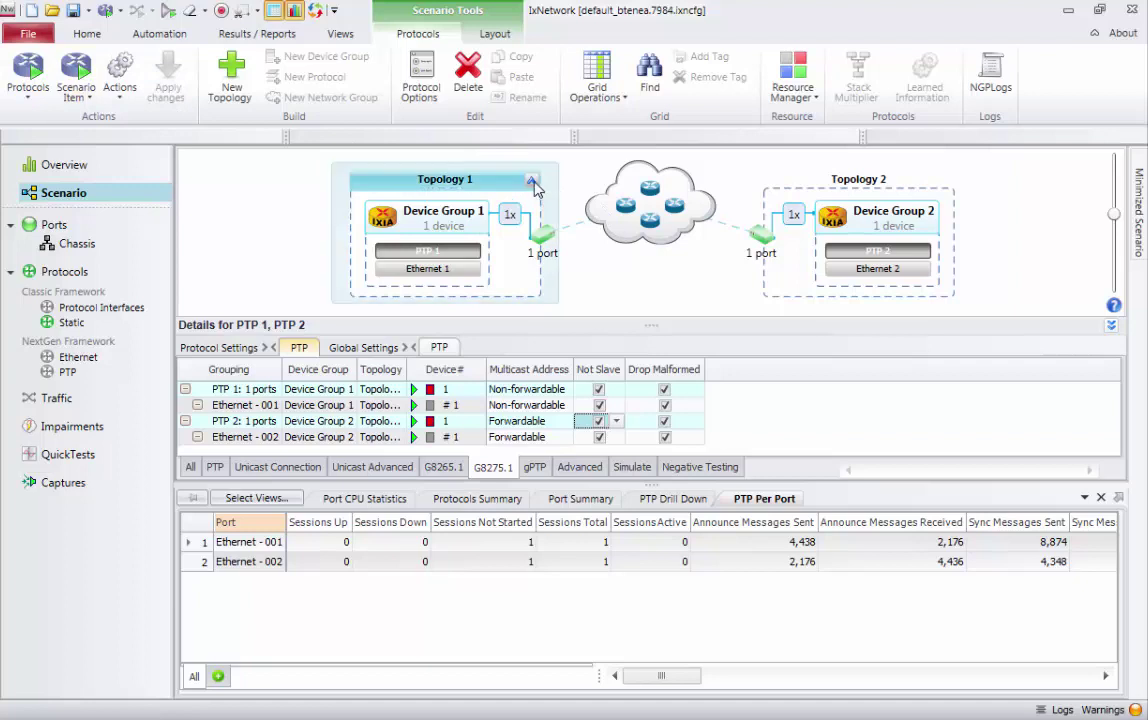
click(816, 158)
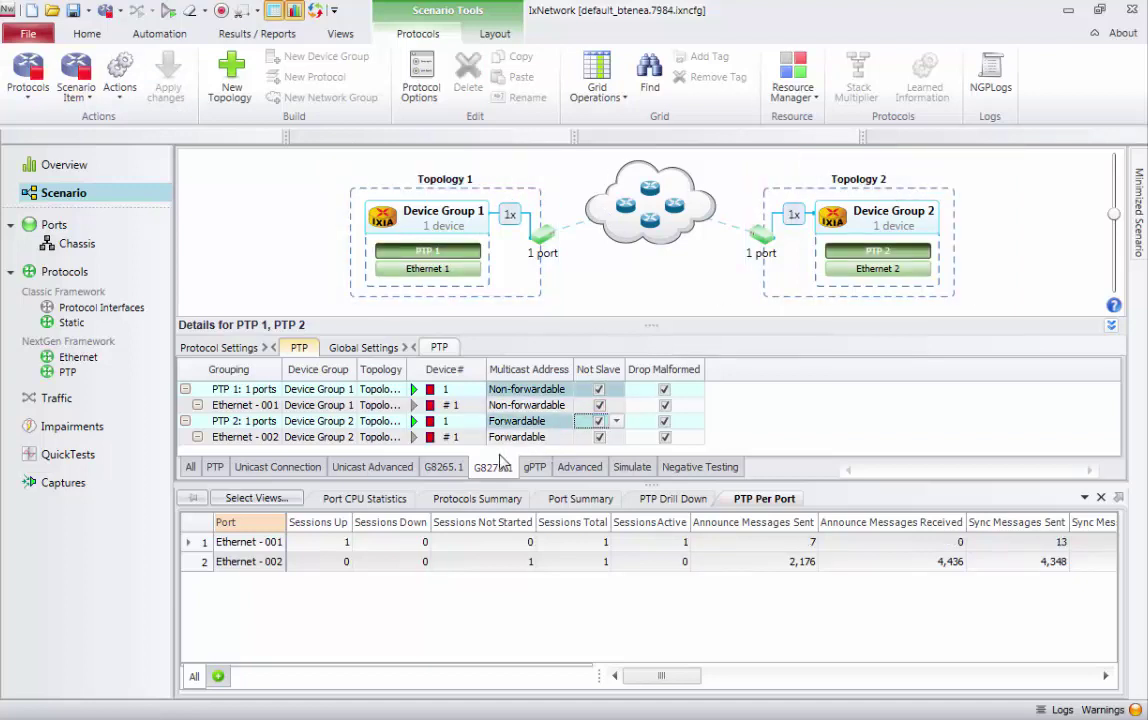
- Check the Priority 1, Clock Class, PTP State and Master Clock ID of both masters
click(215, 467)
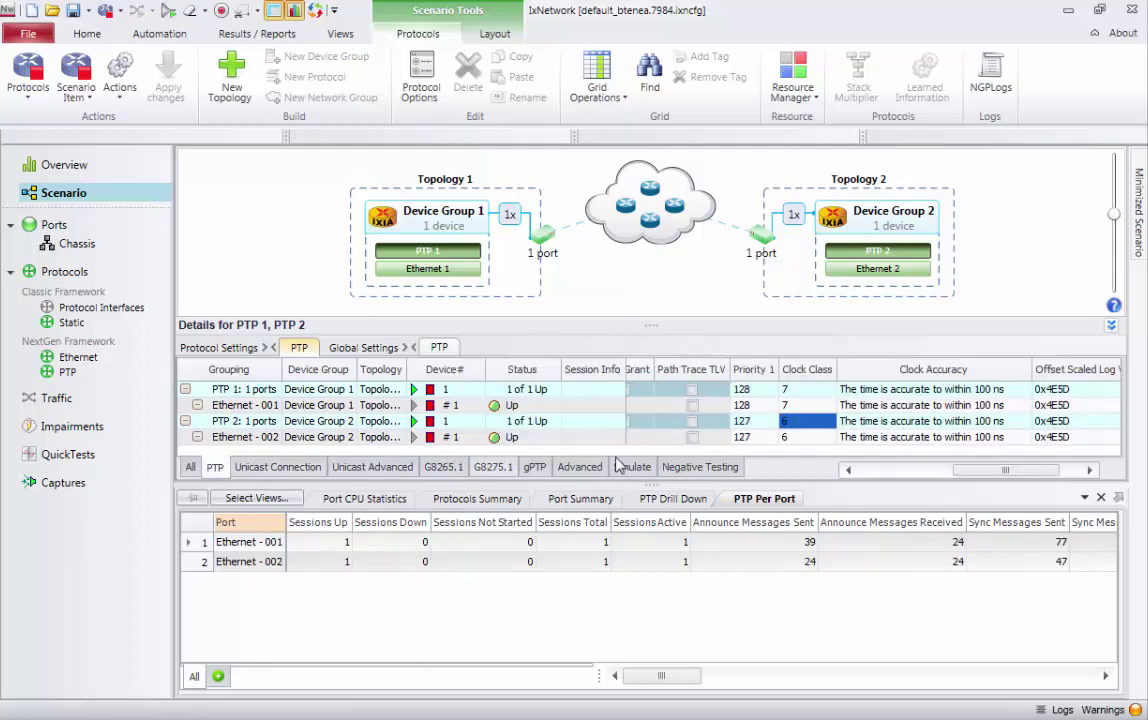
click(1002, 471)
drag(951, 470, 903, 471)
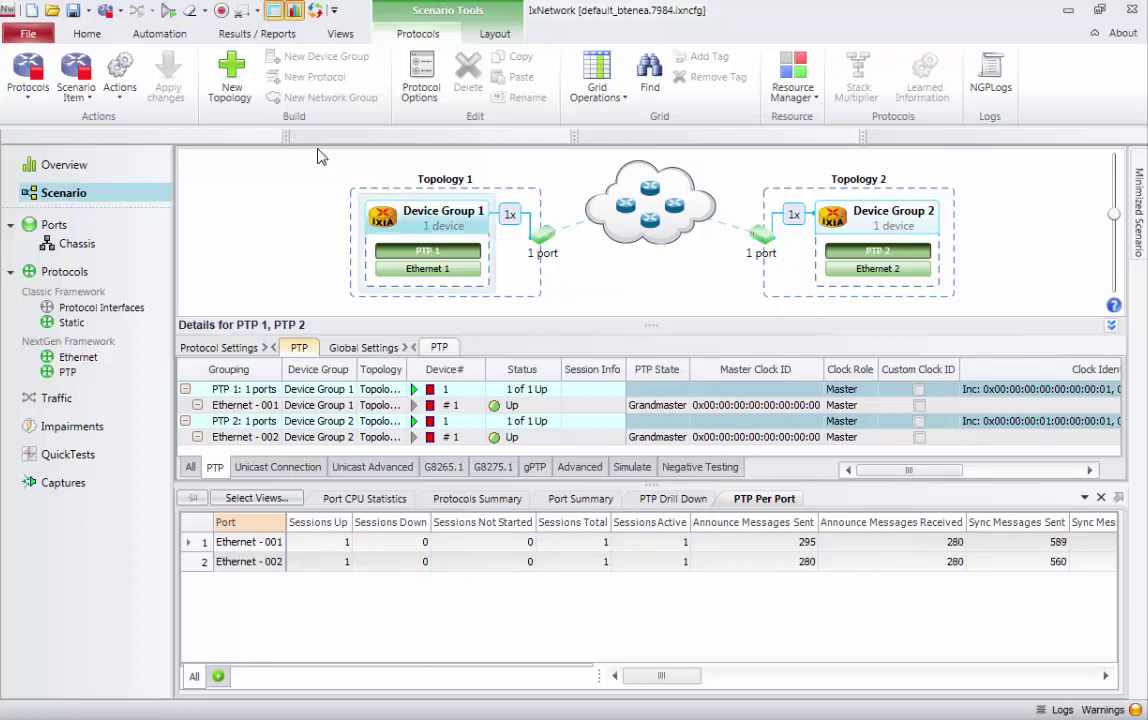
- Stop the protocols to change the Clock Role of PTP 2 to Slave, and start all protocols again
click(106, 14)
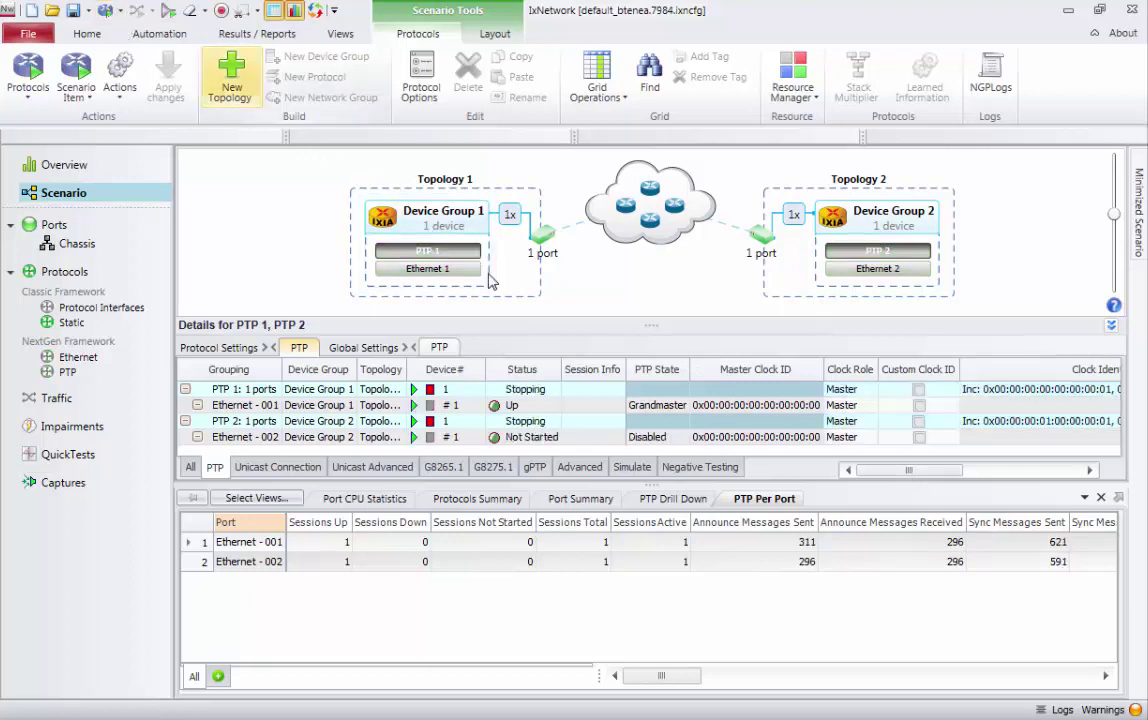
click(850, 422)
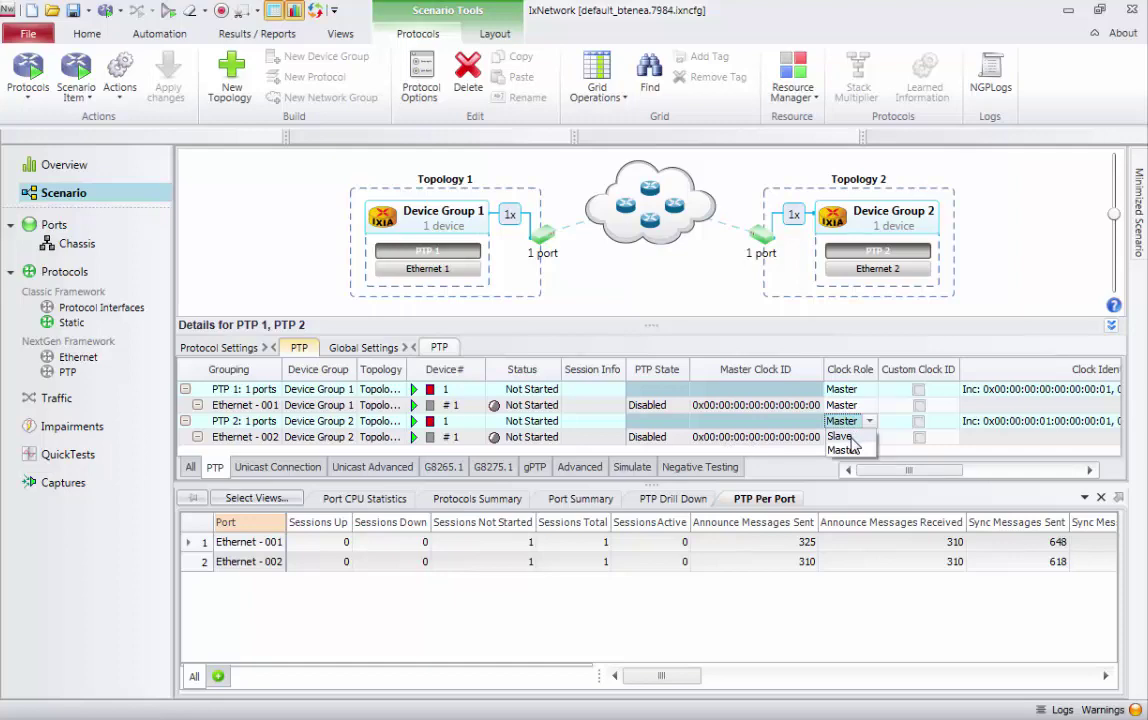
click(843, 437)
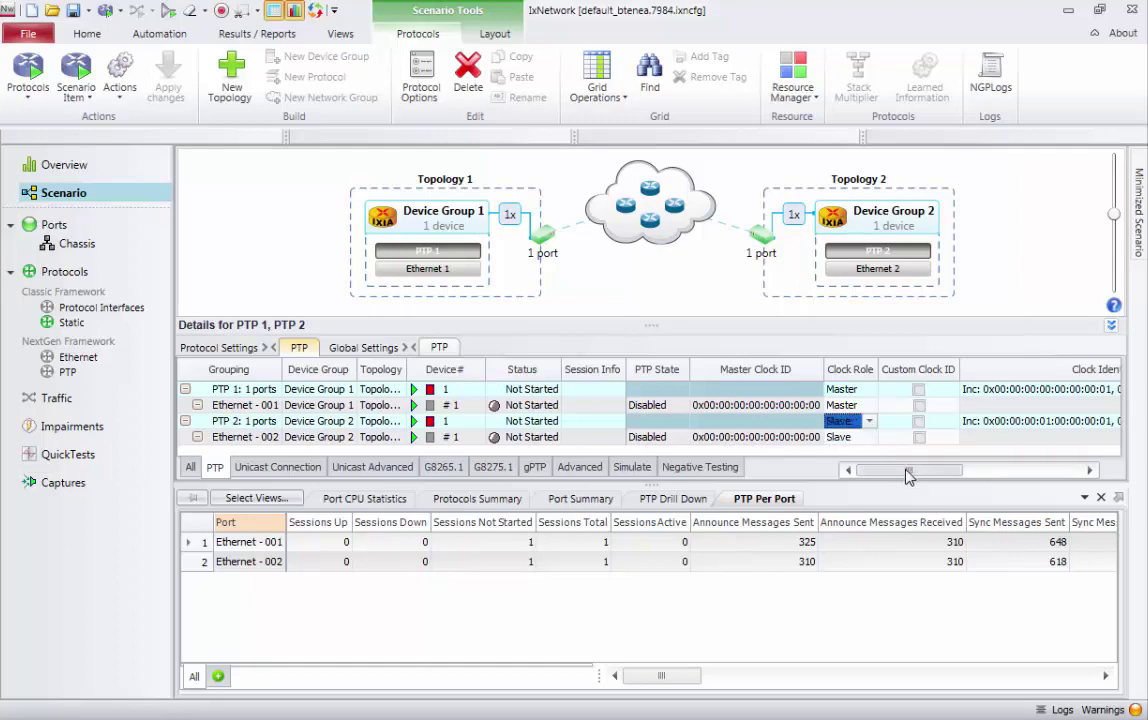
drag(900, 470, 987, 476)
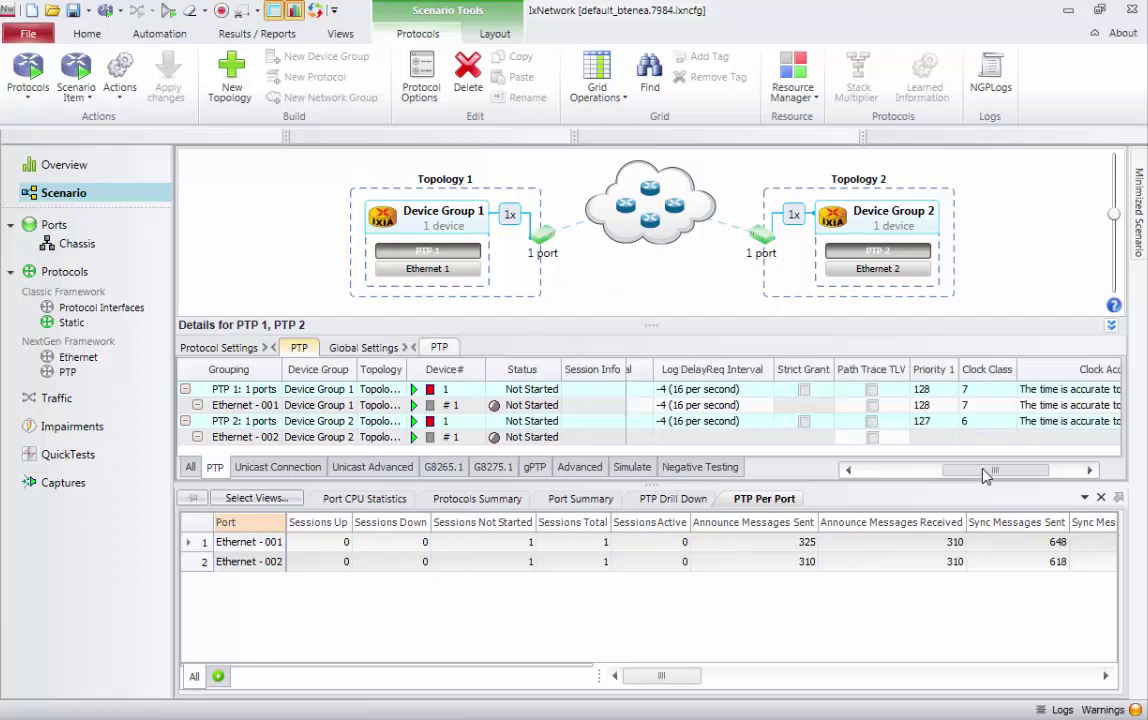
click(28, 72)
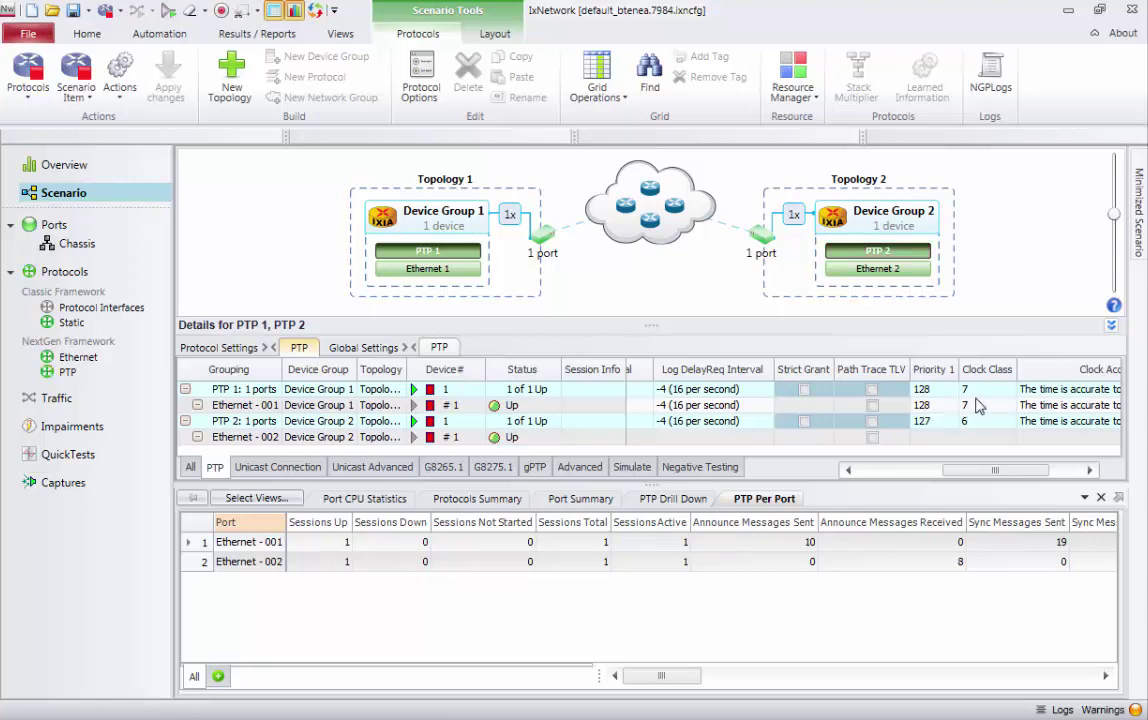
- Set the Clock Class of PTP 1 to 60 and apply the change while the protocols run
click(975, 390)
key(Return)
click(167, 80)
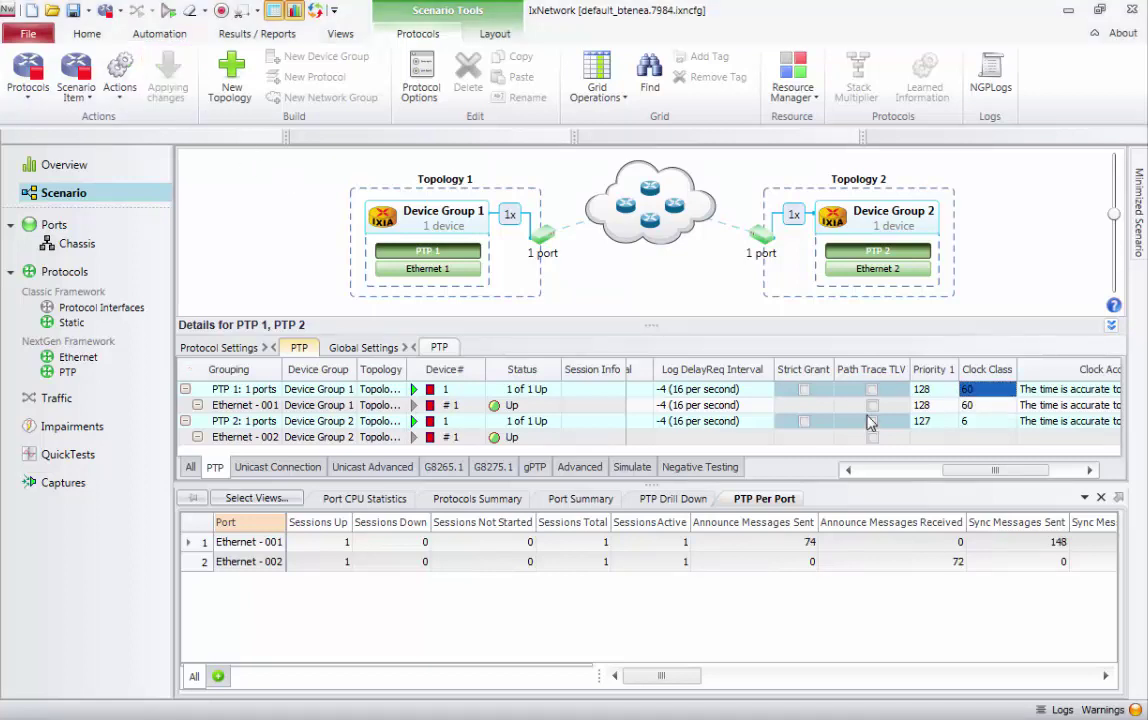
- Examine the PTP State and the full Session Info of the PTP 2 slave, and compare the Clock Class settings
drag(961, 474, 895, 480)
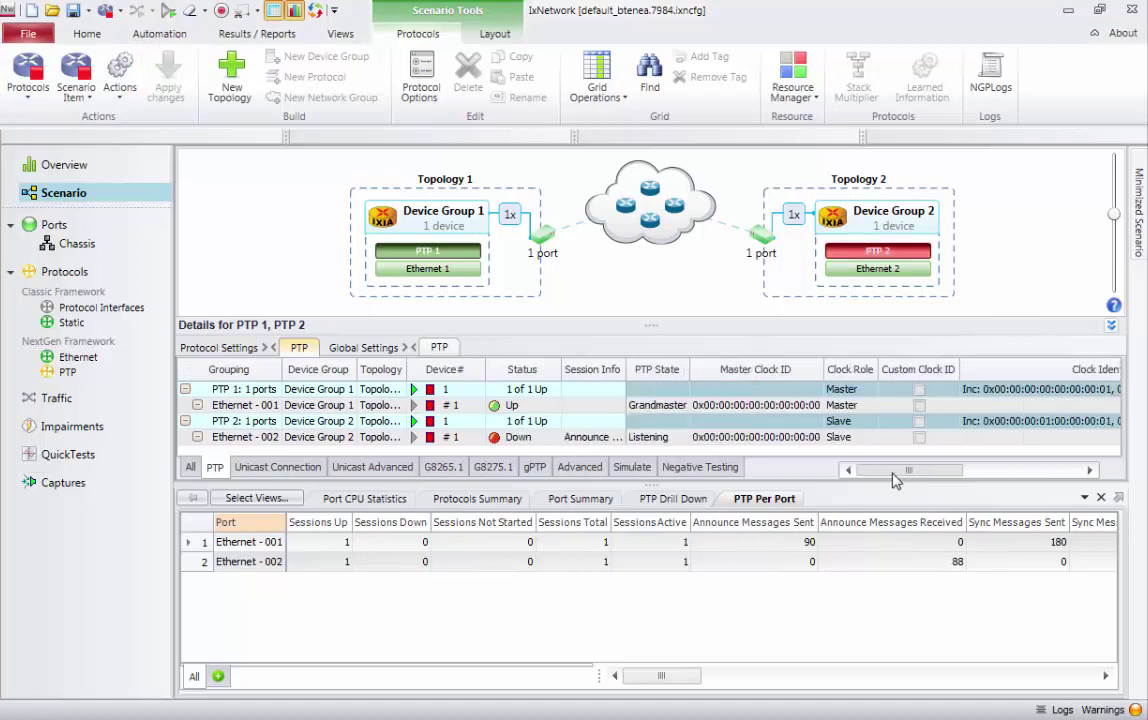
drag(624, 363, 706, 370)
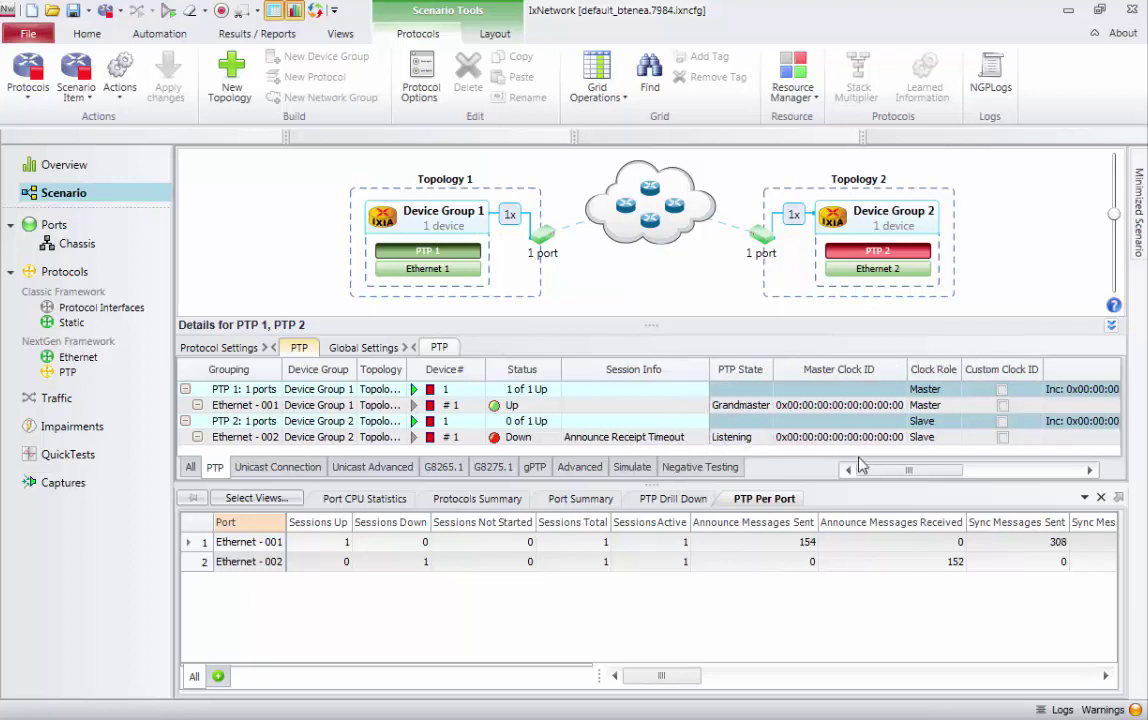
drag(922, 474, 1004, 469)
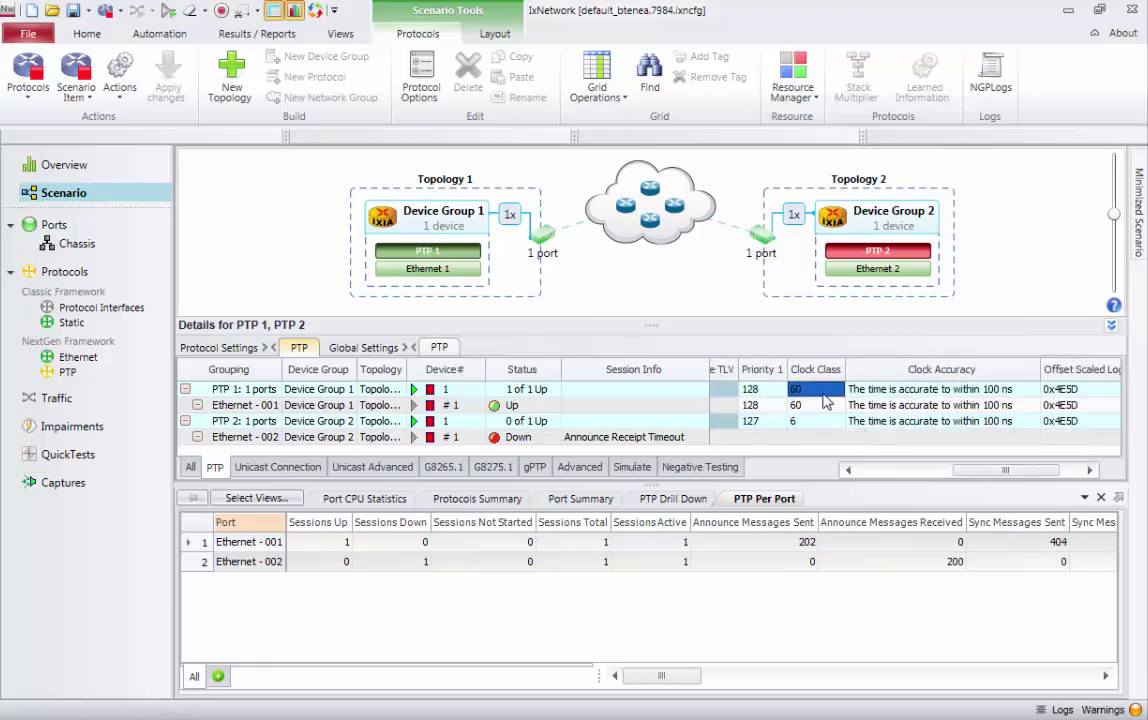
- Enable Trace-level NextGen protocol logging for port Ethernet - 002, and review its log messages before closing the log window
click(990, 78)
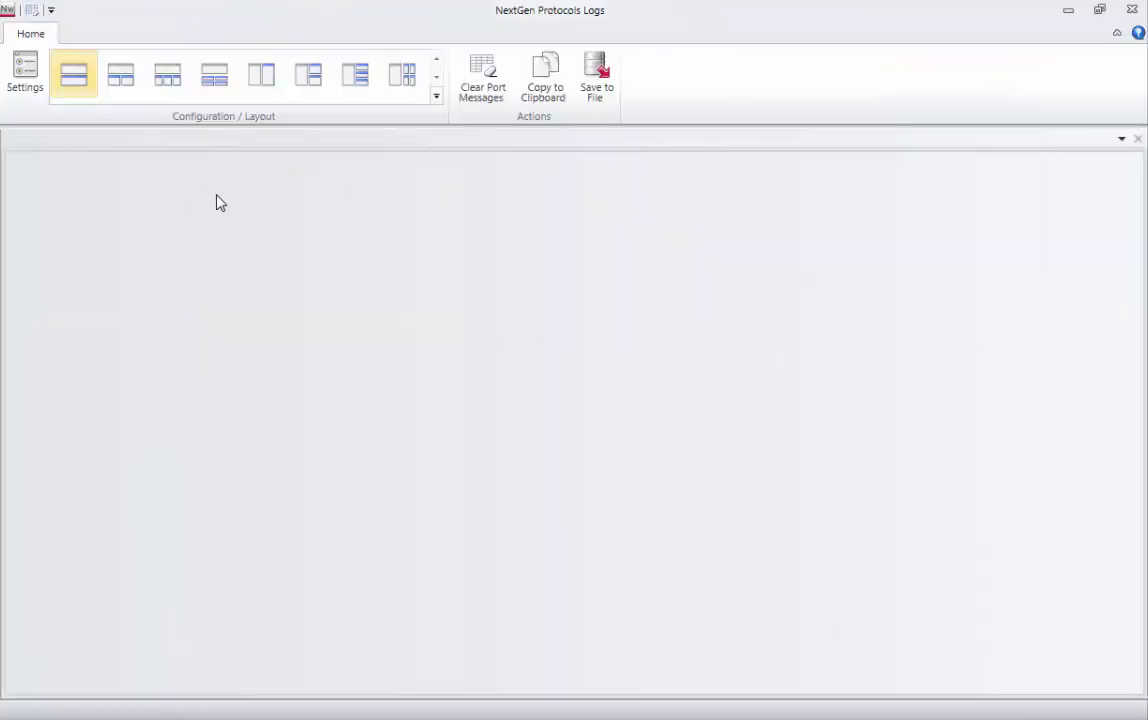
click(25, 75)
click(600, 226)
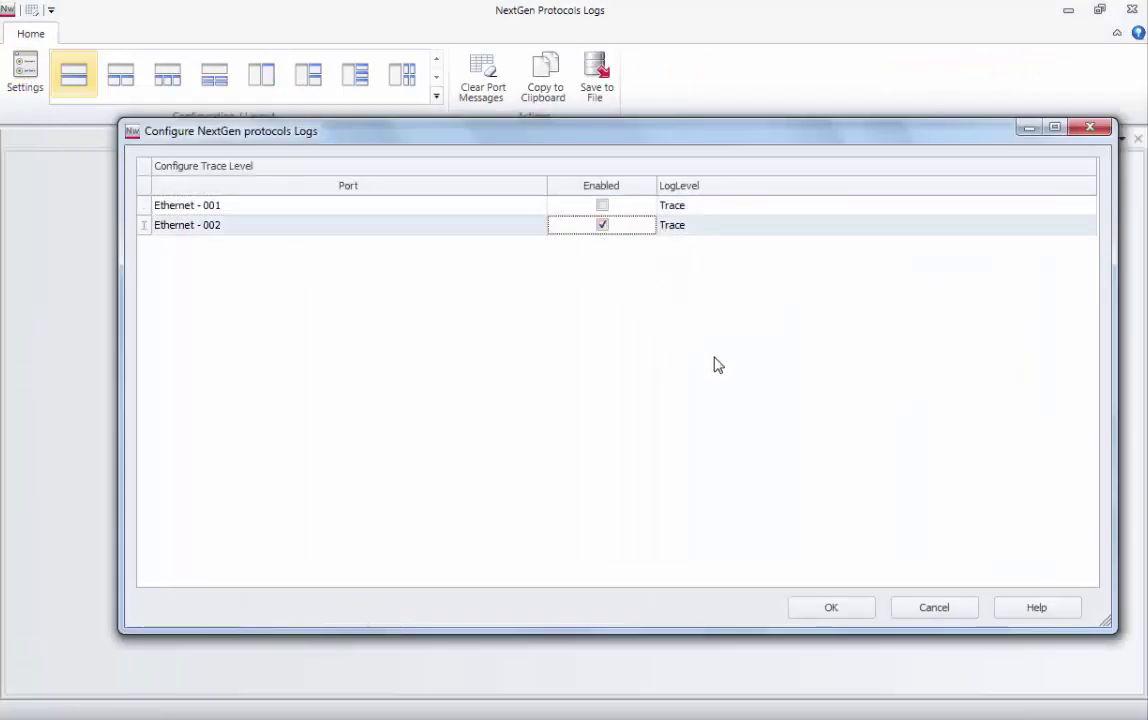
click(831, 608)
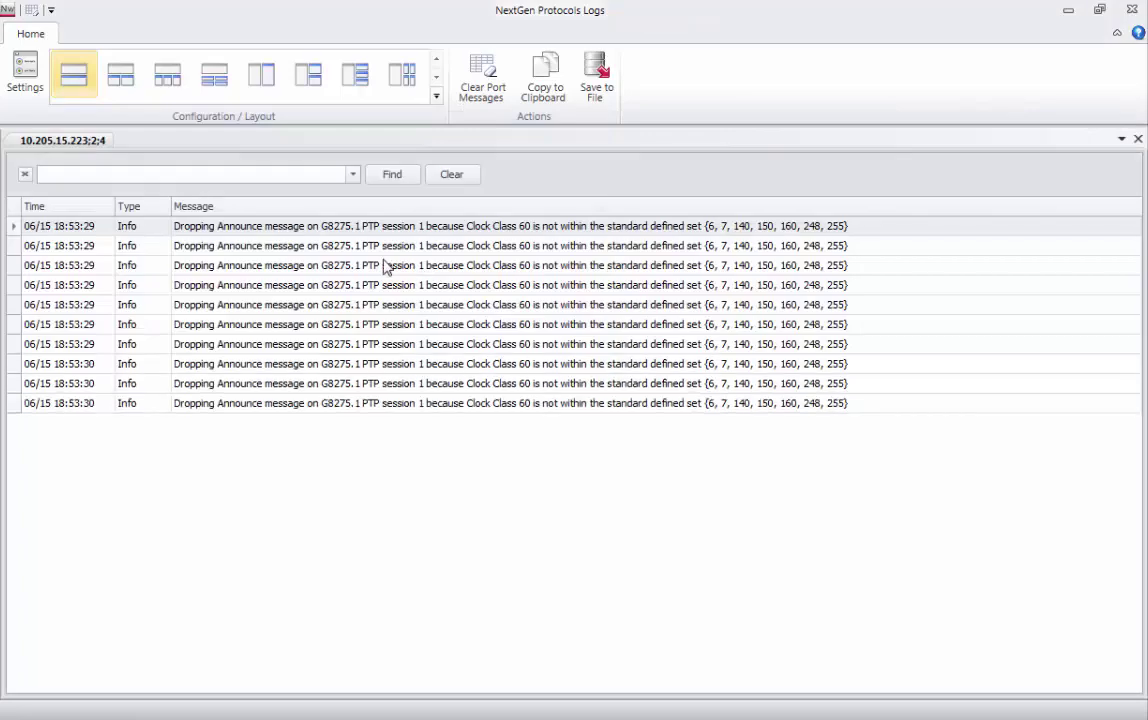
click(612, 325)
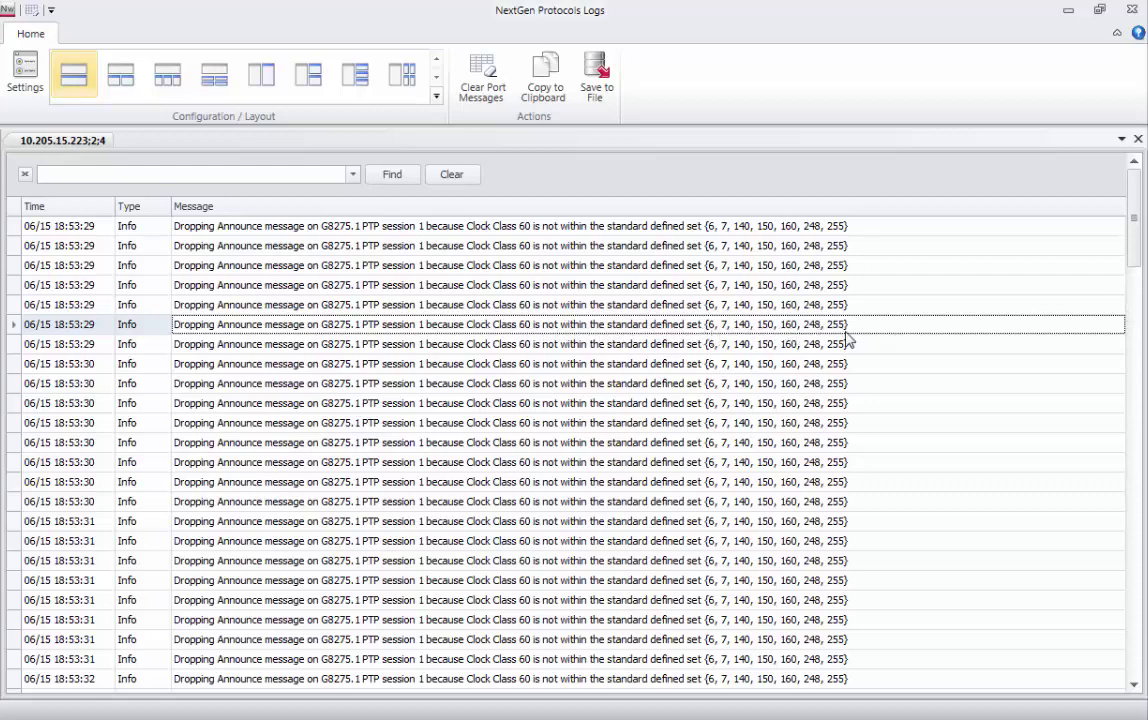
click(1131, 12)
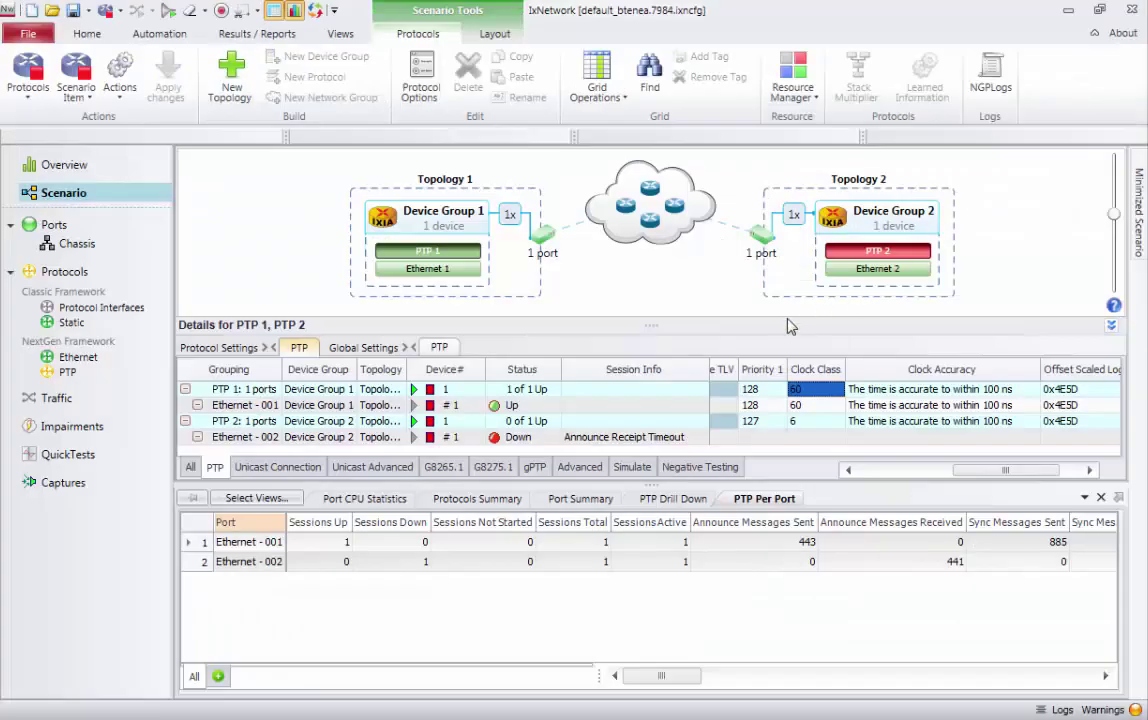